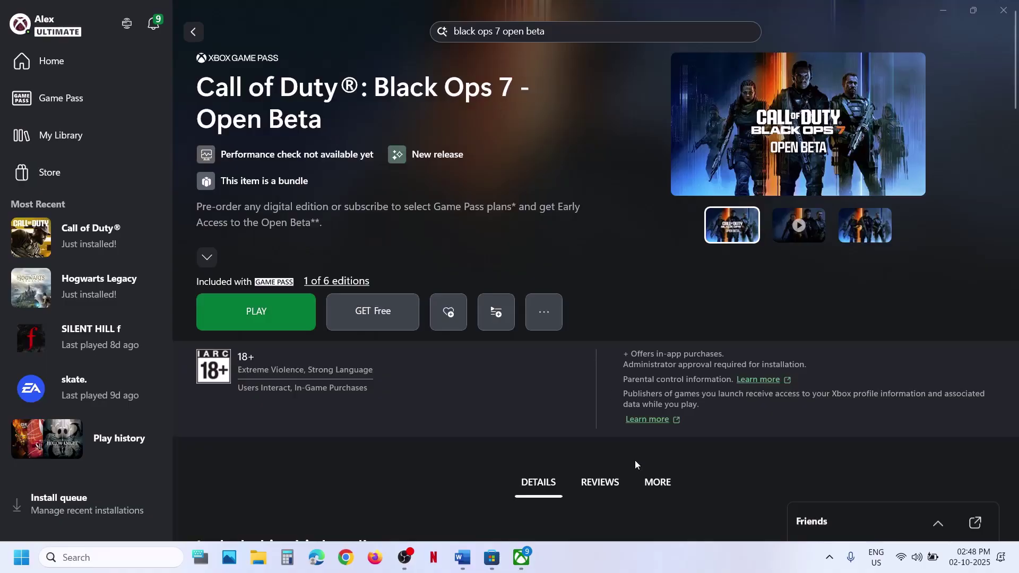
Highlight the checklist's Step 1 sign-out/sign-in instruction in Word, then return to the Black Ops 7 Store page
{"action": "left_click", "coordinate": [492, 557]}
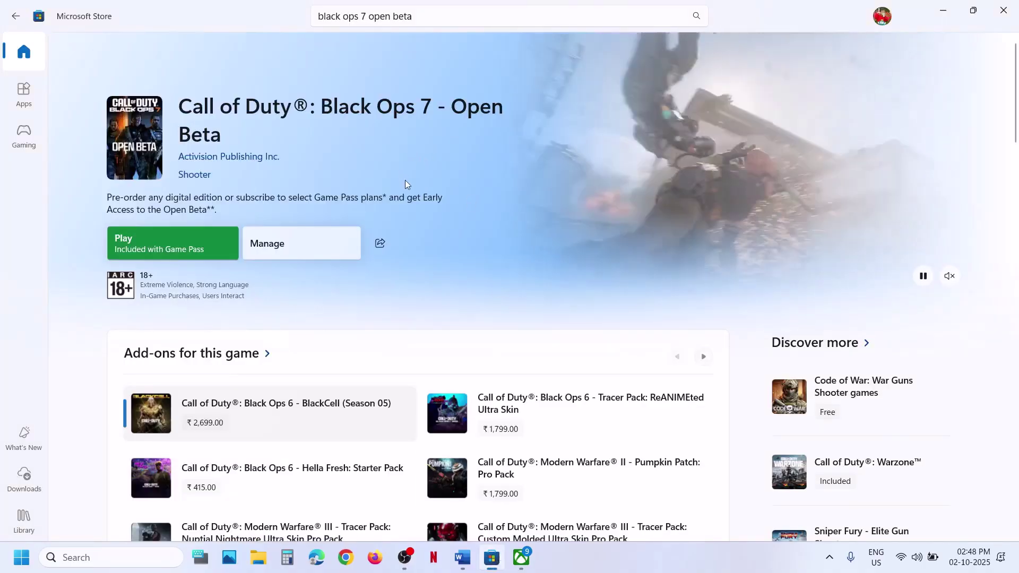
{"action": "left_click", "coordinate": [462, 557]}
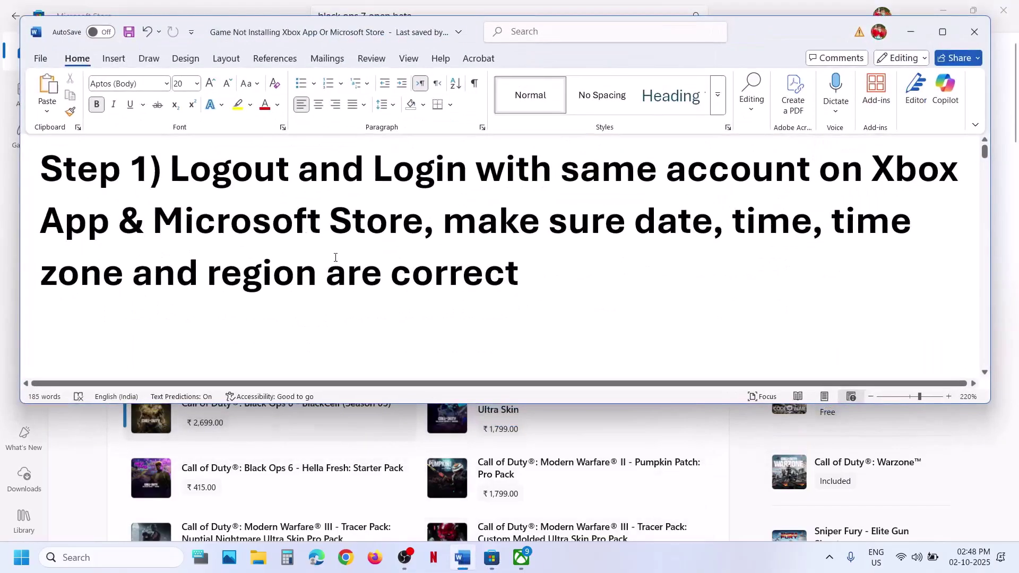
{"action": "left_click_drag", "start_coordinate": [228, 182], "coordinate": [341, 224]}
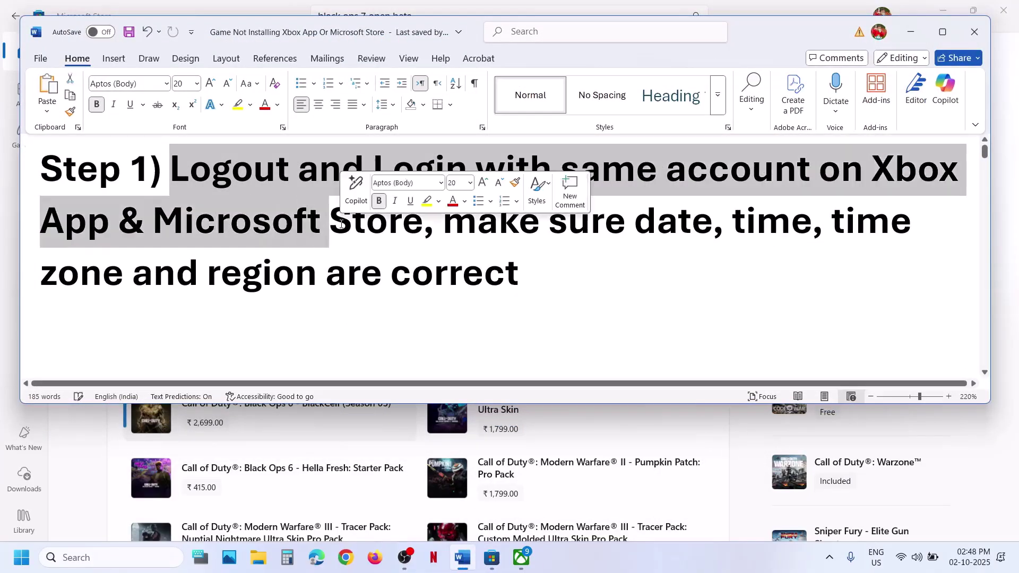
{"action": "left_click", "coordinate": [911, 32]}
Sign out of Microsoft Store, then sign back in with the same Microsoft account and its PIN
{"action": "left_click", "coordinate": [882, 16]}
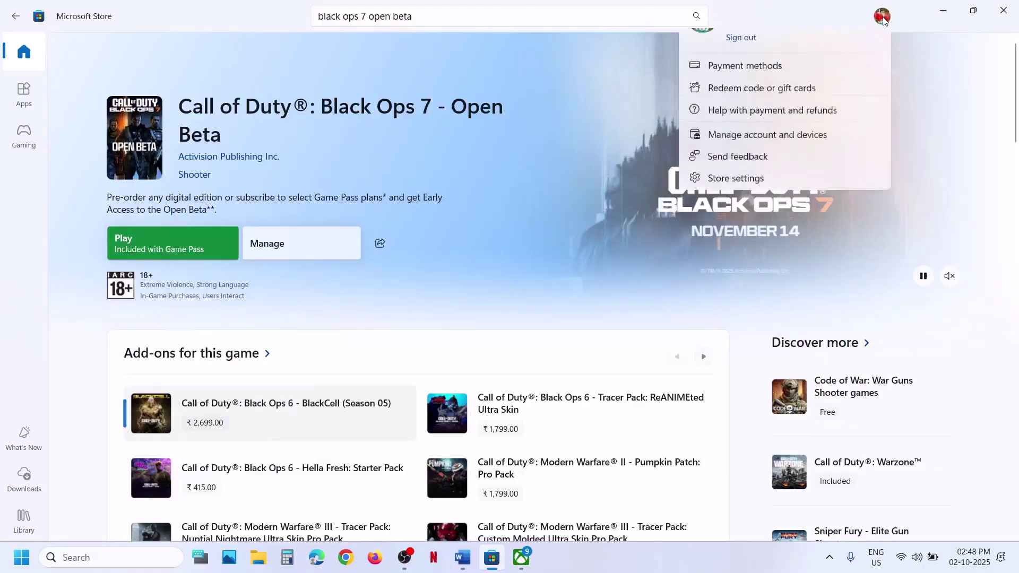
{"action": "left_click", "coordinate": [740, 74]}
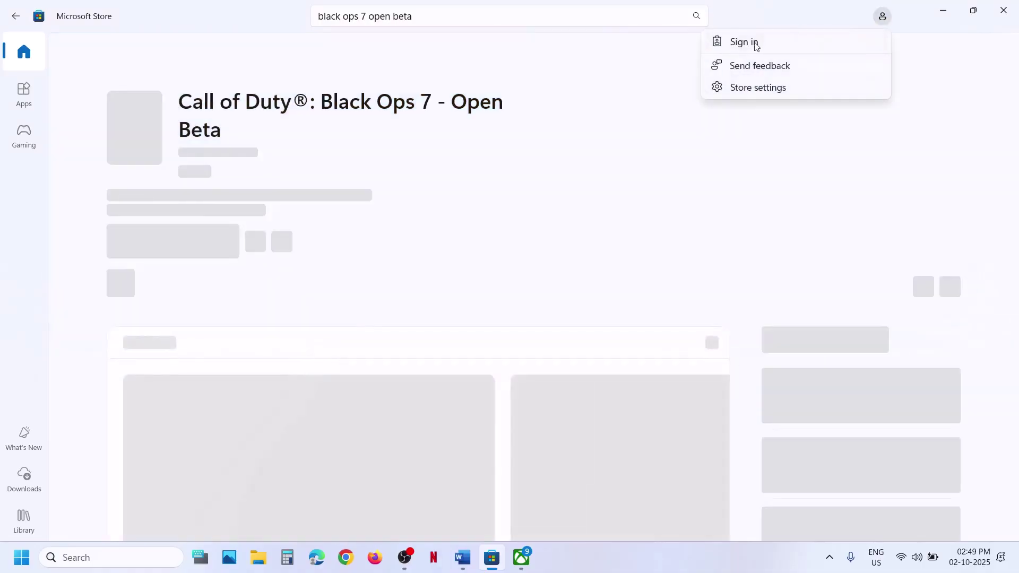
{"action": "left_click", "coordinate": [755, 43]}
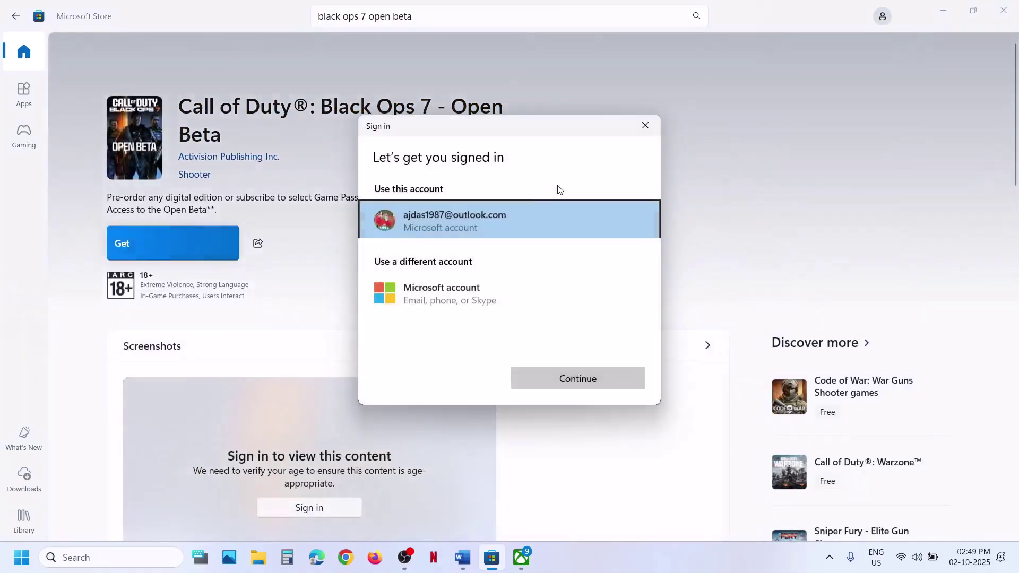
{"action": "left_click", "coordinate": [588, 375]}
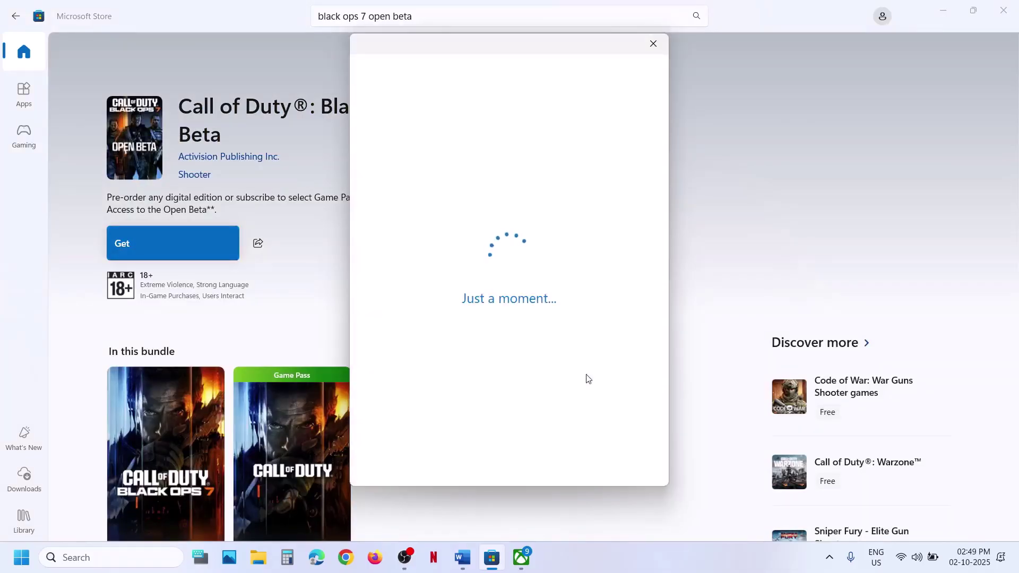
{"action": "type", "text": "****"}
Sign out of the Xbox app and sign back in with the same Microsoft account
{"action": "left_click", "coordinate": [521, 557]}
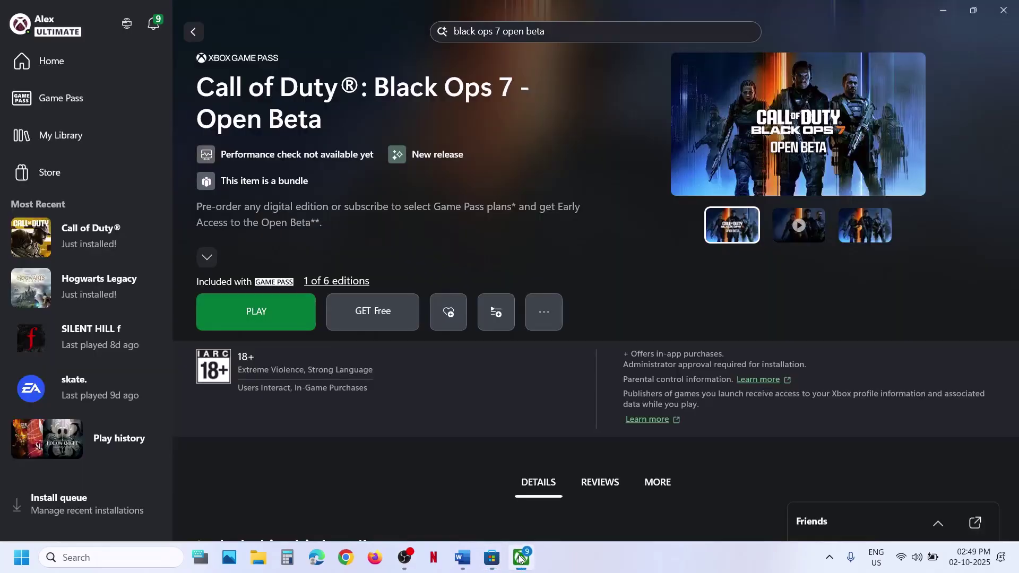
{"action": "left_click", "coordinate": [77, 35]}
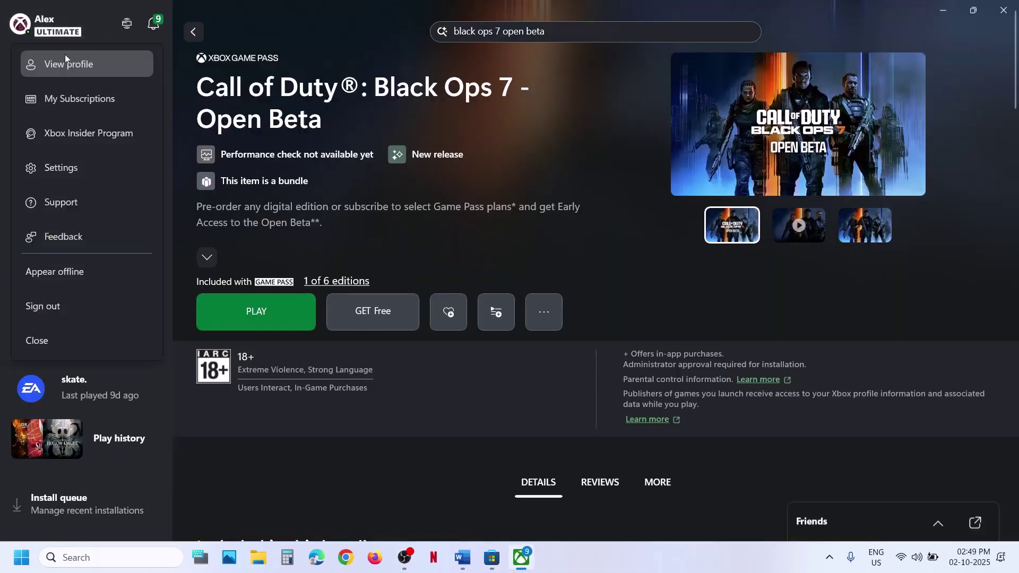
{"action": "left_click", "coordinate": [52, 306]}
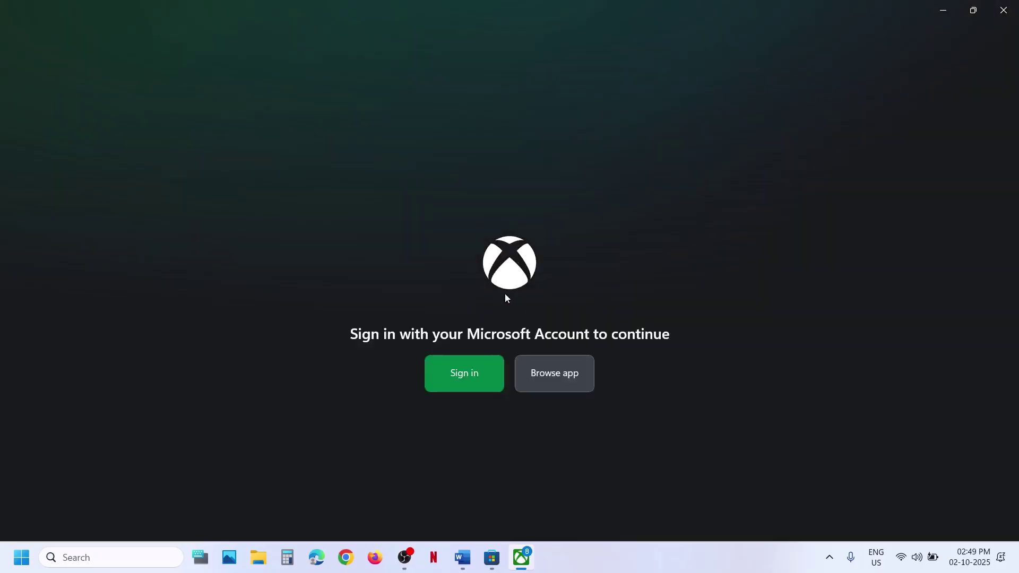
{"action": "left_click", "coordinate": [460, 377]}
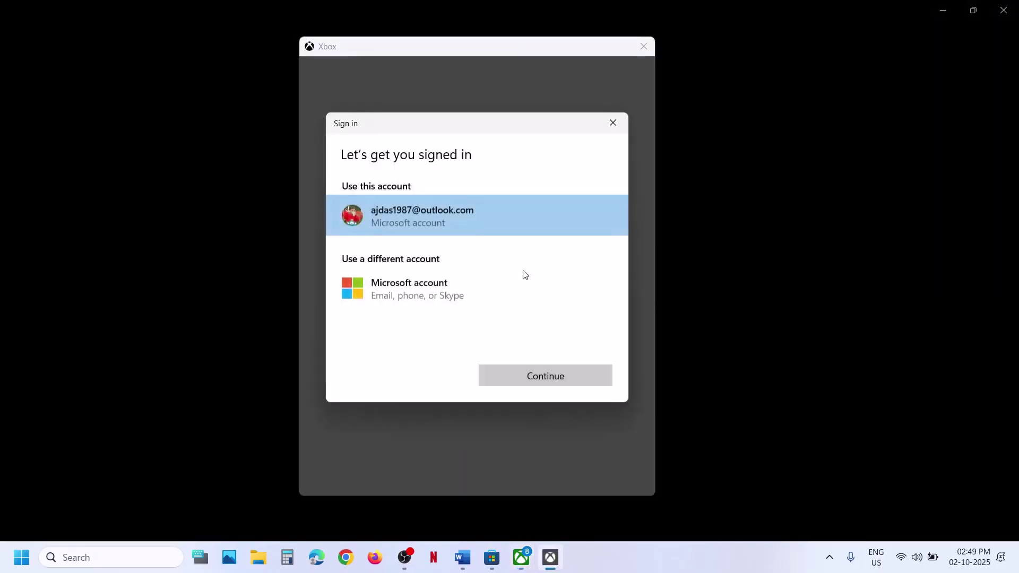
{"action": "left_click", "coordinate": [569, 378]}
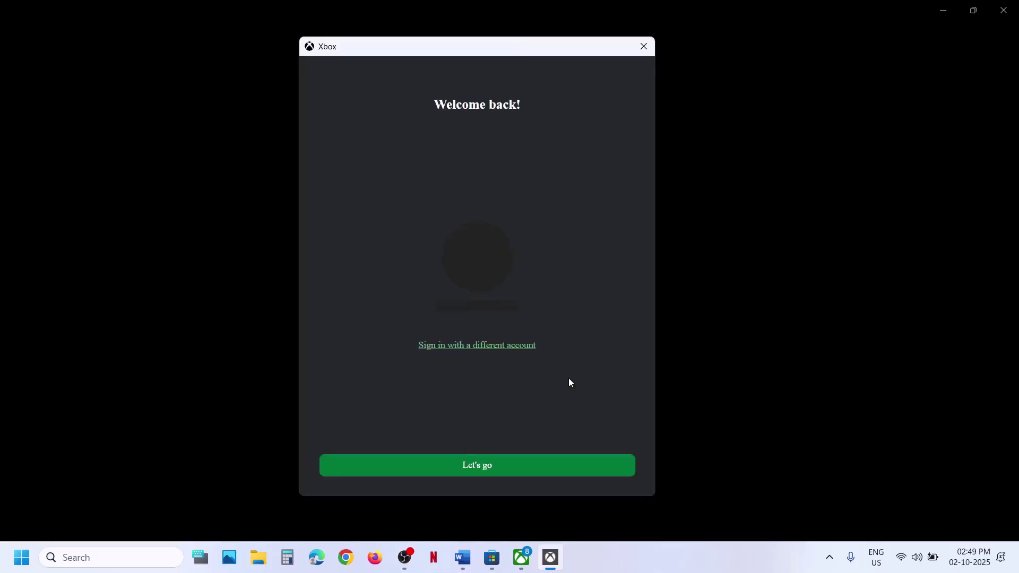
{"action": "left_click", "coordinate": [502, 463]}
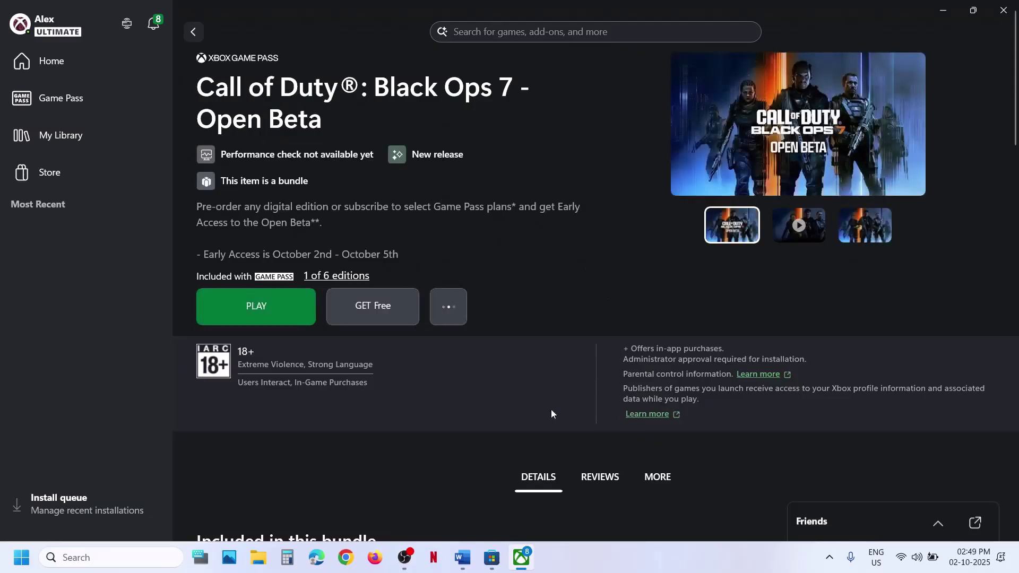
Highlight the checklist's date, time and region instruction in Word, then return to Xbox
{"action": "left_click", "coordinate": [462, 557]}
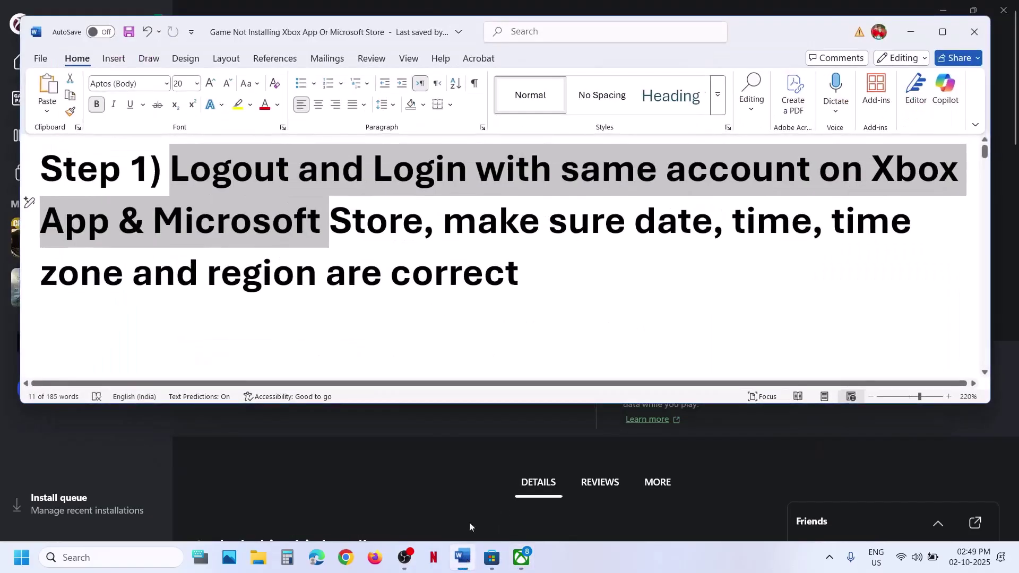
{"action": "left_click_drag", "start_coordinate": [478, 226], "coordinate": [559, 273]}
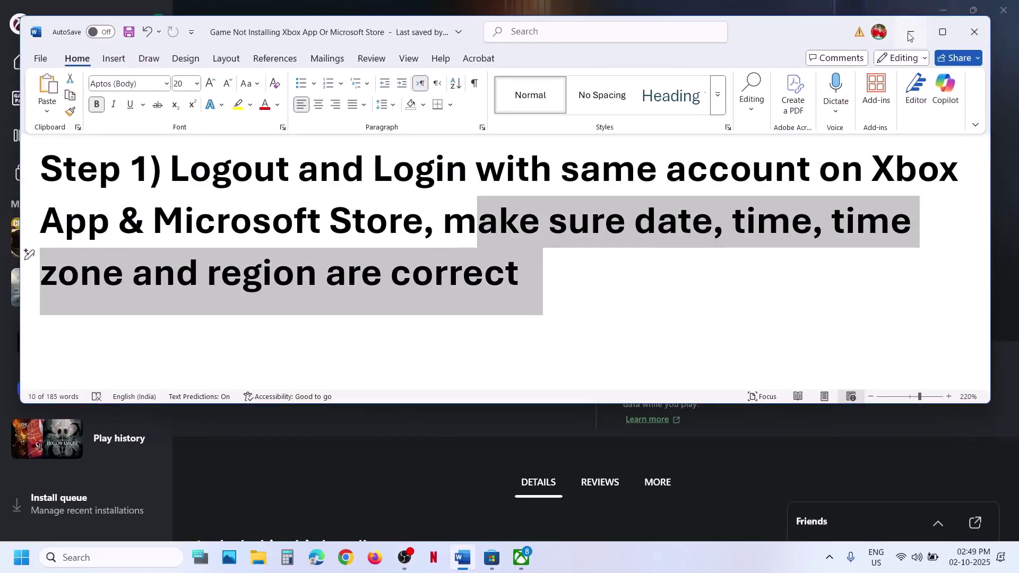
{"action": "left_click", "coordinate": [978, 488]}
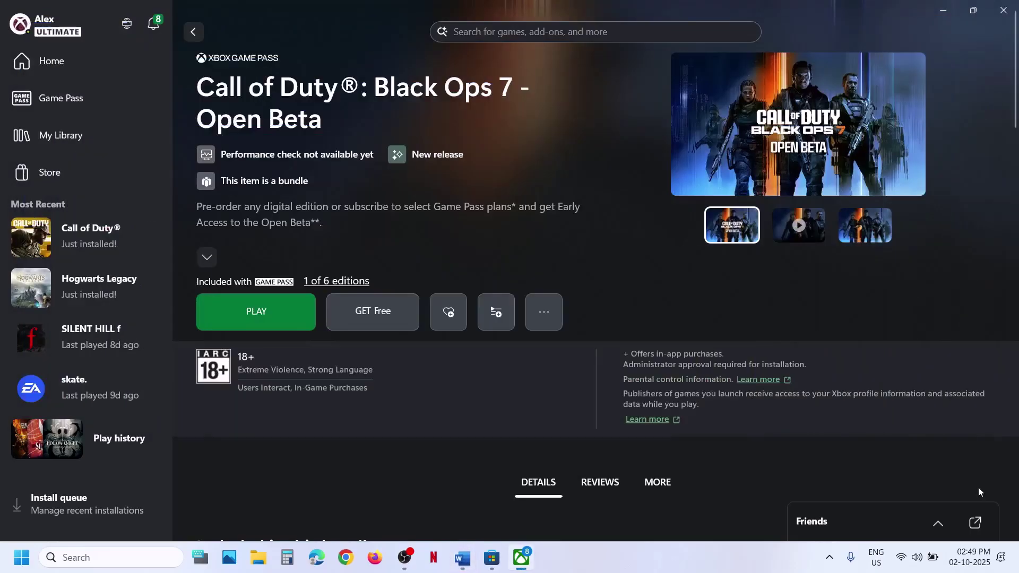
Toggle automatic time zone and automatic time off and back on, then sync the clock
{"action": "right_click", "coordinate": [966, 561]}
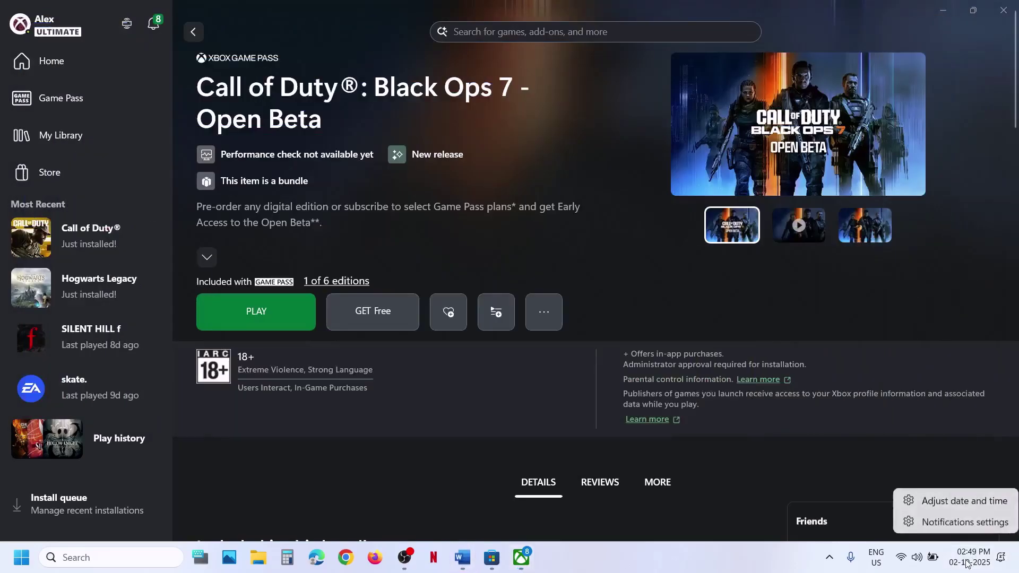
{"action": "left_click", "coordinate": [947, 505]}
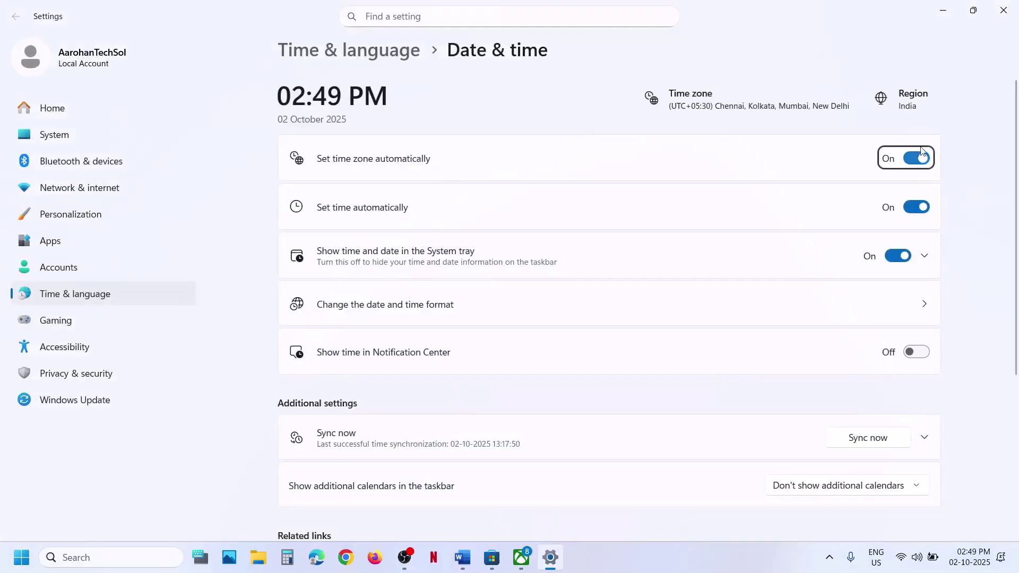
{"action": "left_click", "coordinate": [909, 162]}
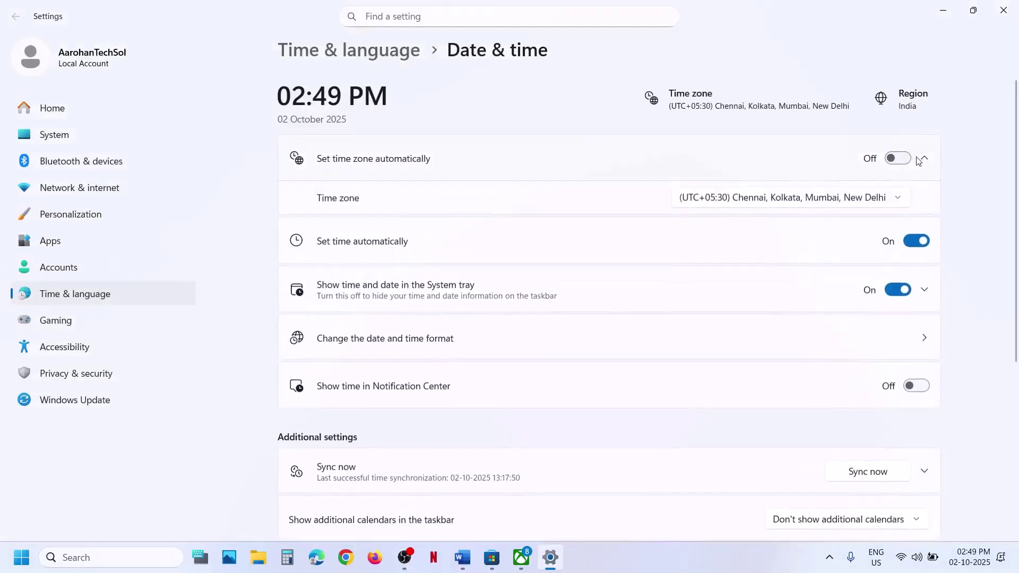
{"action": "left_click", "coordinate": [911, 160]}
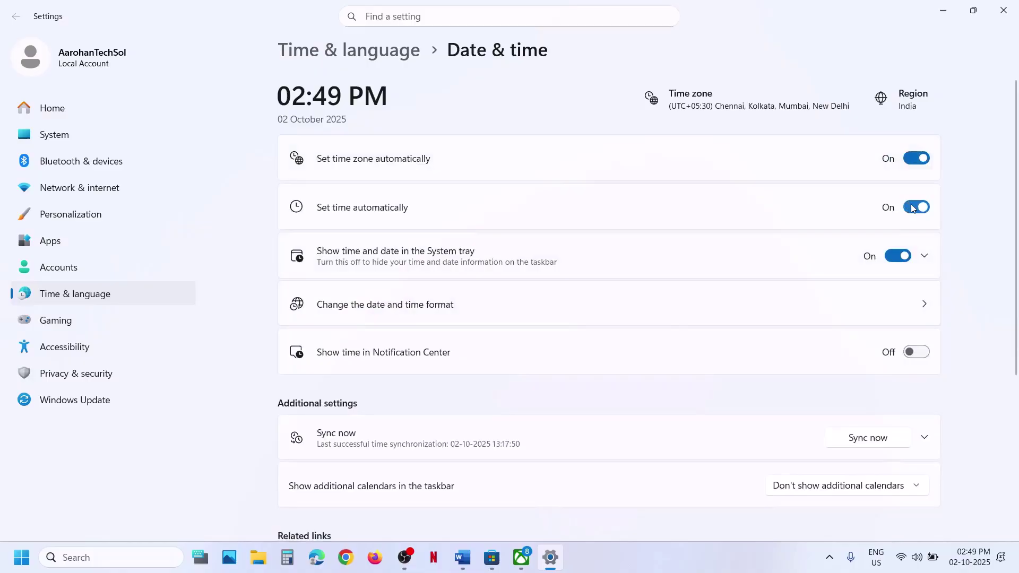
{"action": "left_click", "coordinate": [912, 208]}
{"action": "left_click", "coordinate": [912, 208]}
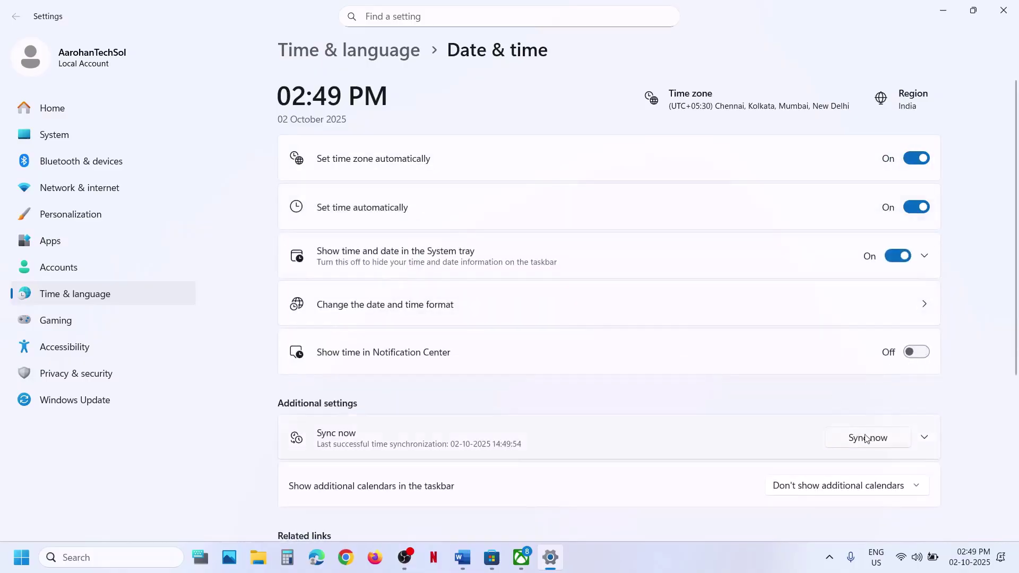
{"action": "left_click", "coordinate": [862, 445]}
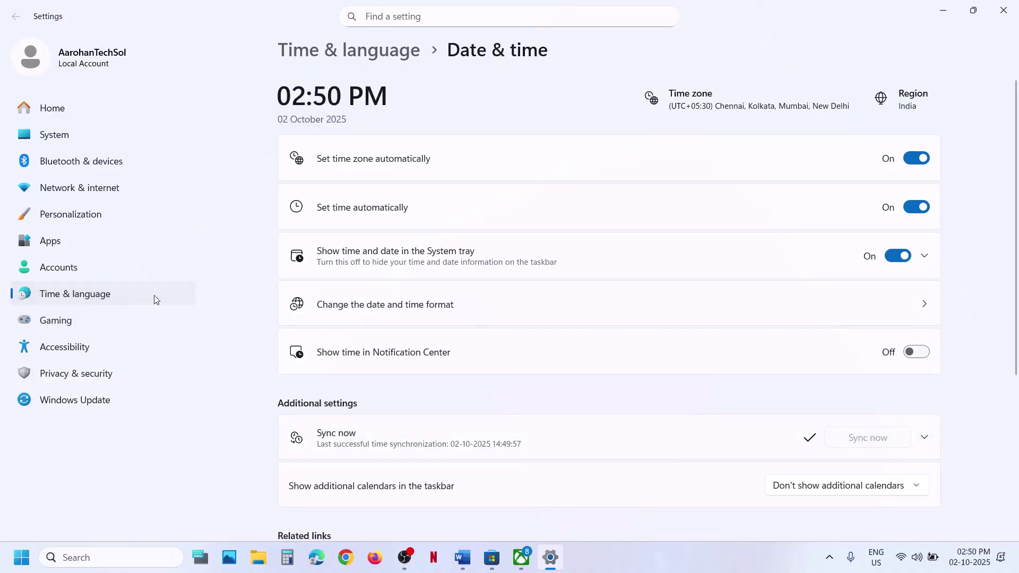
Keep India as the Country or region in Language & region, then close Settings
{"action": "left_click", "coordinate": [118, 298]}
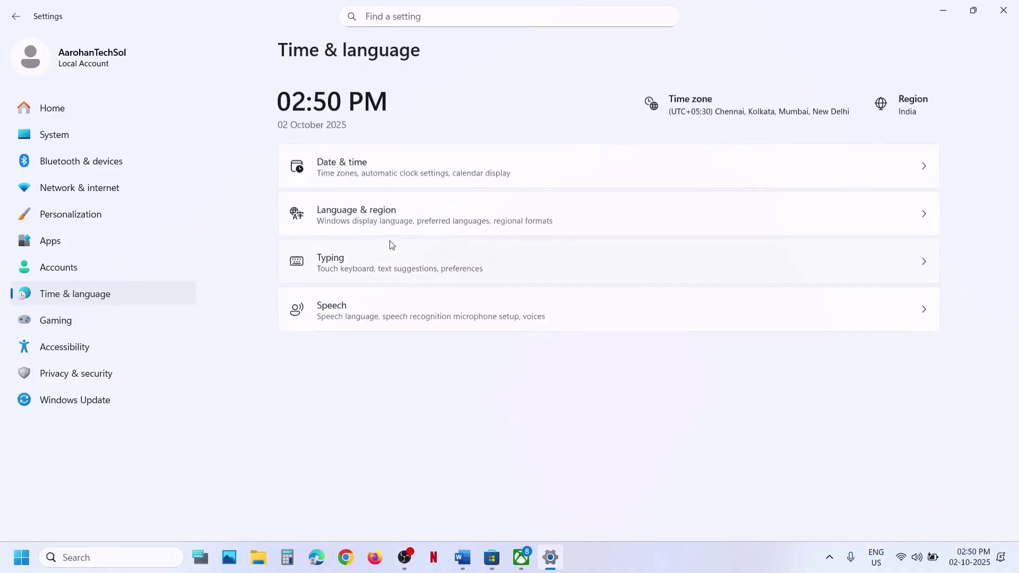
{"action": "left_click", "coordinate": [460, 219]}
{"action": "left_click", "coordinate": [858, 433]}
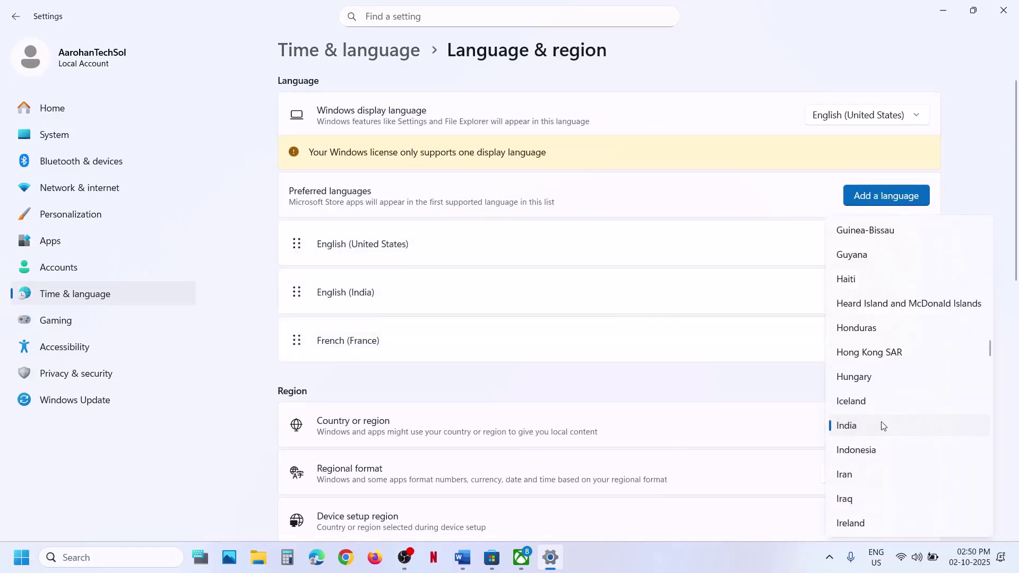
{"action": "left_click", "coordinate": [869, 426]}
{"action": "left_click", "coordinate": [1004, 10]}
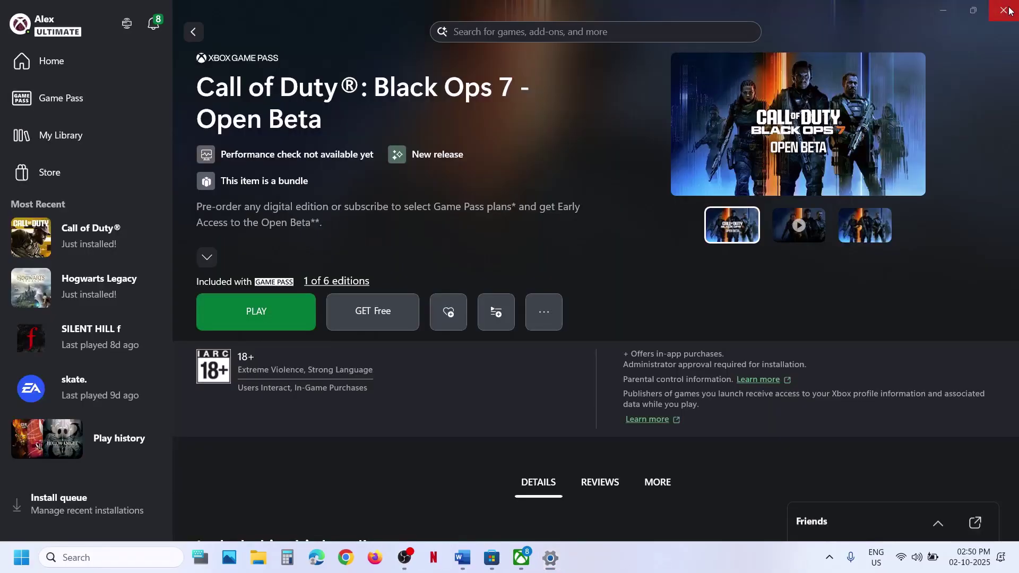
Read the checklist's Gaming Services Repair Tool step in Word, then return to Xbox
{"action": "left_click", "coordinate": [462, 557]}
{"action": "scroll", "coordinate": [364, 330], "scroll_direction": "down", "scroll_amount": 1}
{"action": "scroll", "coordinate": [364, 329], "scroll_direction": "down", "scroll_amount": 1}
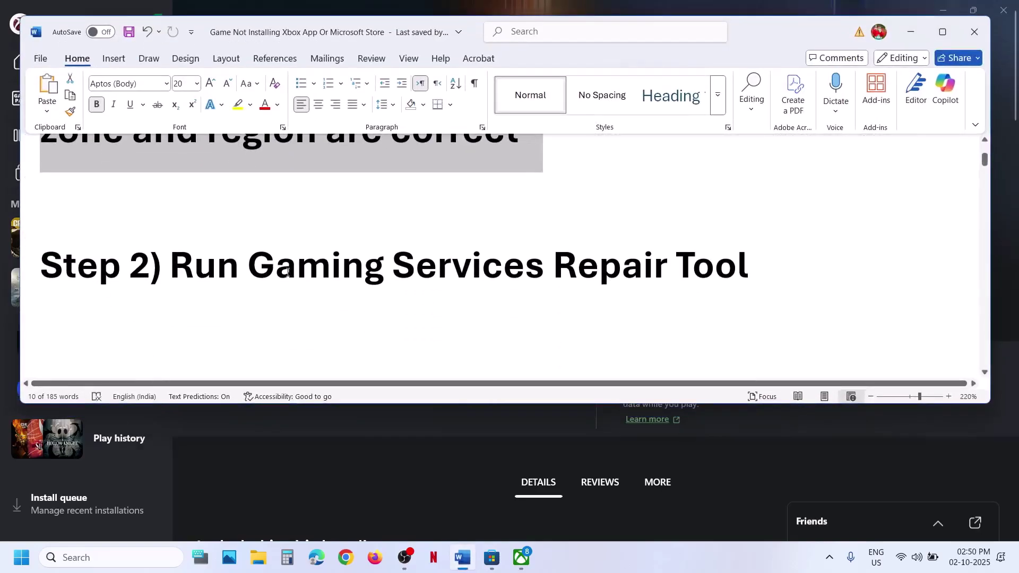
{"action": "left_click_drag", "start_coordinate": [64, 202], "coordinate": [392, 271]}
{"action": "left_click", "coordinate": [478, 454]}
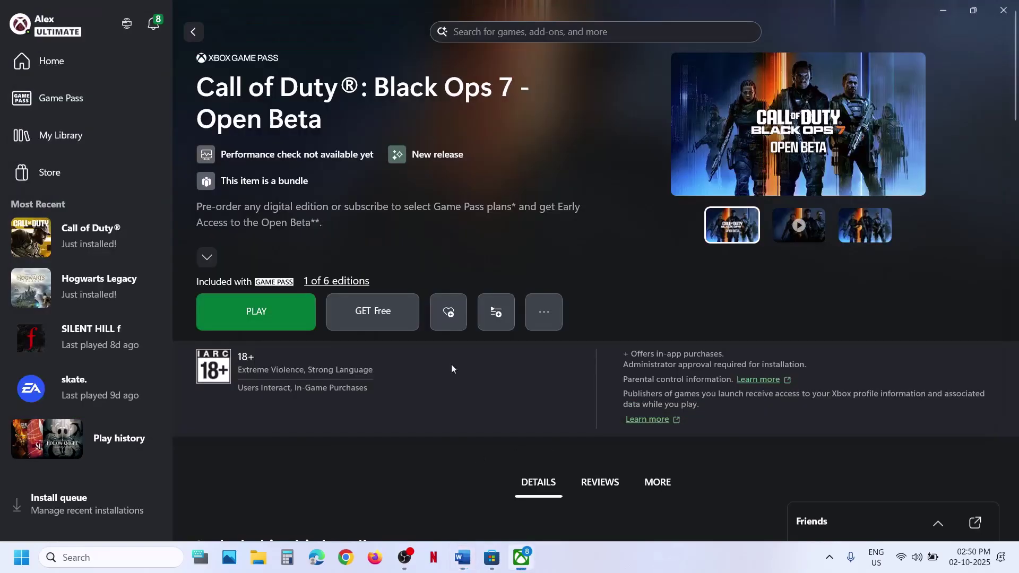
Run the Gaming Services Repair Tool from Xbox support, approving UAC, until repair completes
{"action": "left_click", "coordinate": [70, 32]}
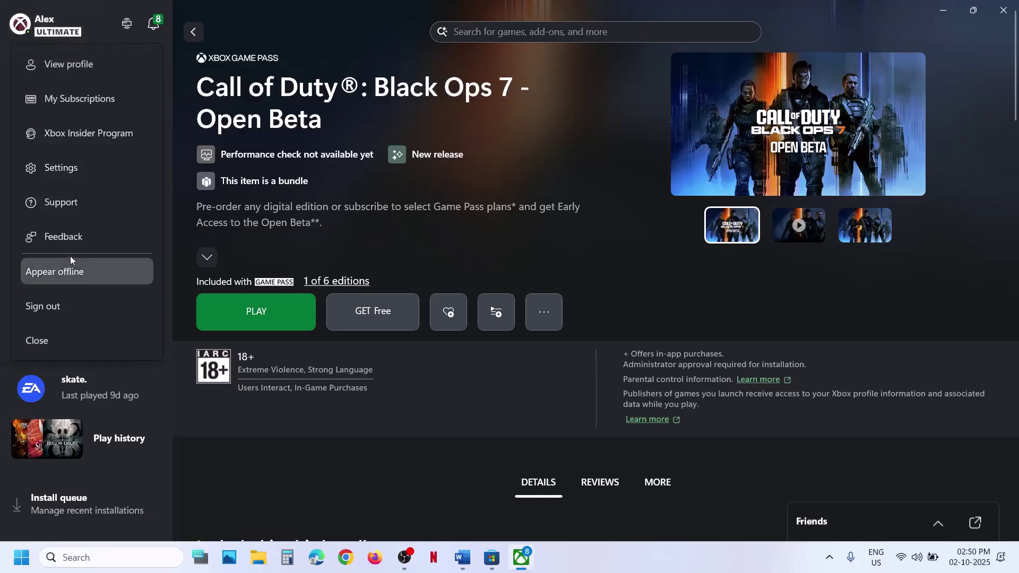
{"action": "left_click", "coordinate": [59, 199]}
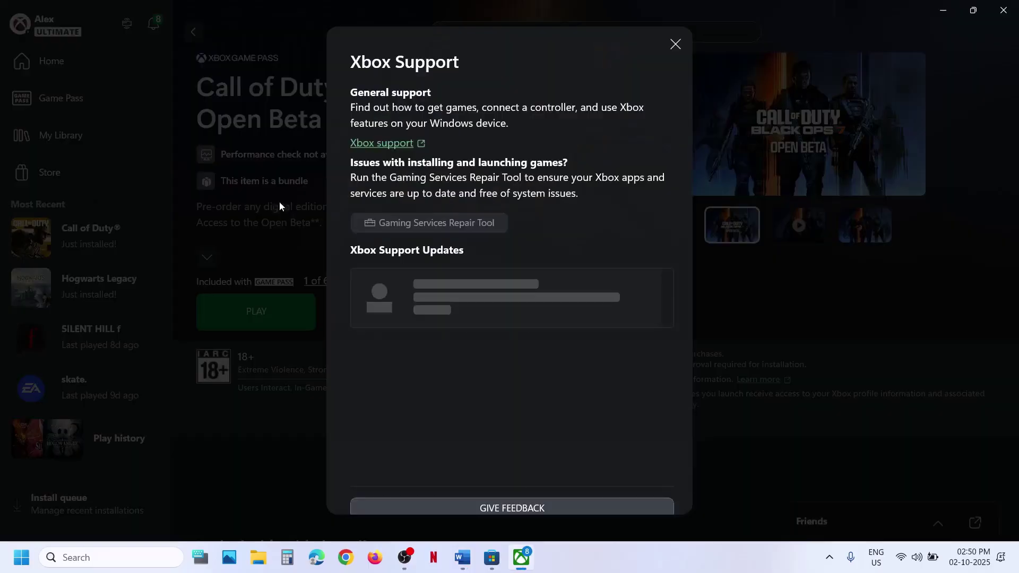
{"action": "left_click", "coordinate": [452, 228]}
{"action": "left_click", "coordinate": [583, 353]}
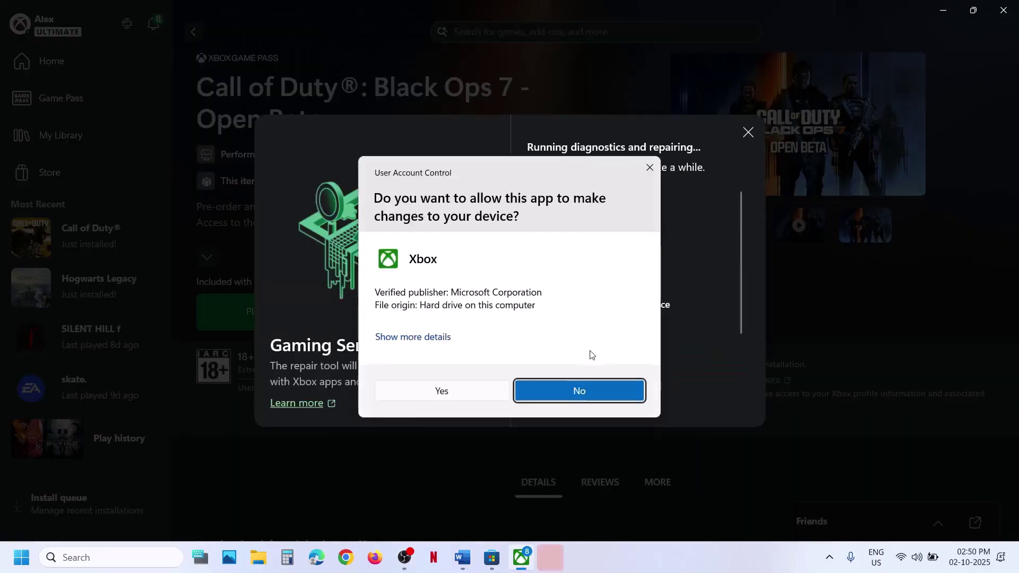
{"action": "left_click", "coordinate": [440, 391]}
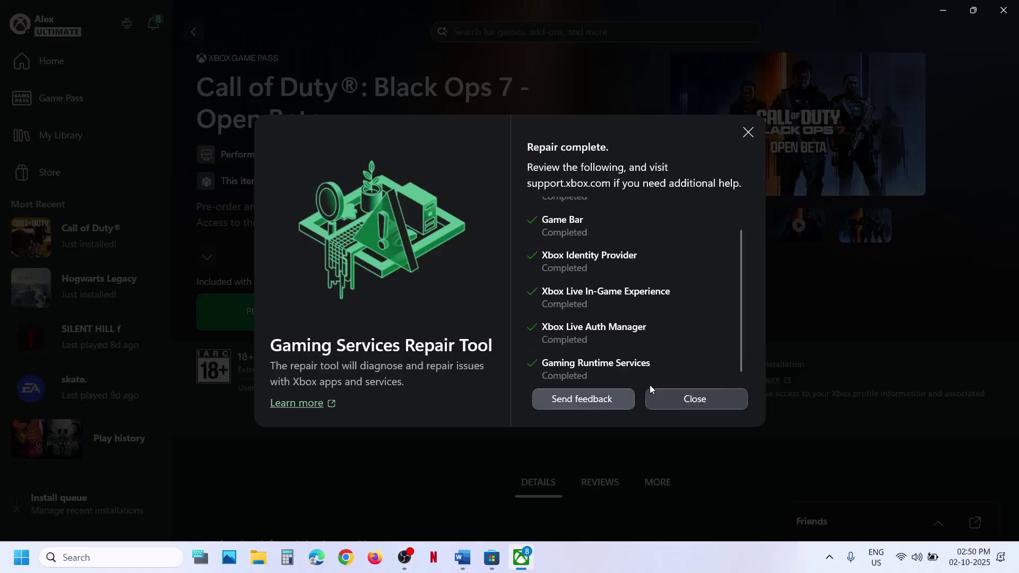
{"action": "left_click", "coordinate": [669, 398]}
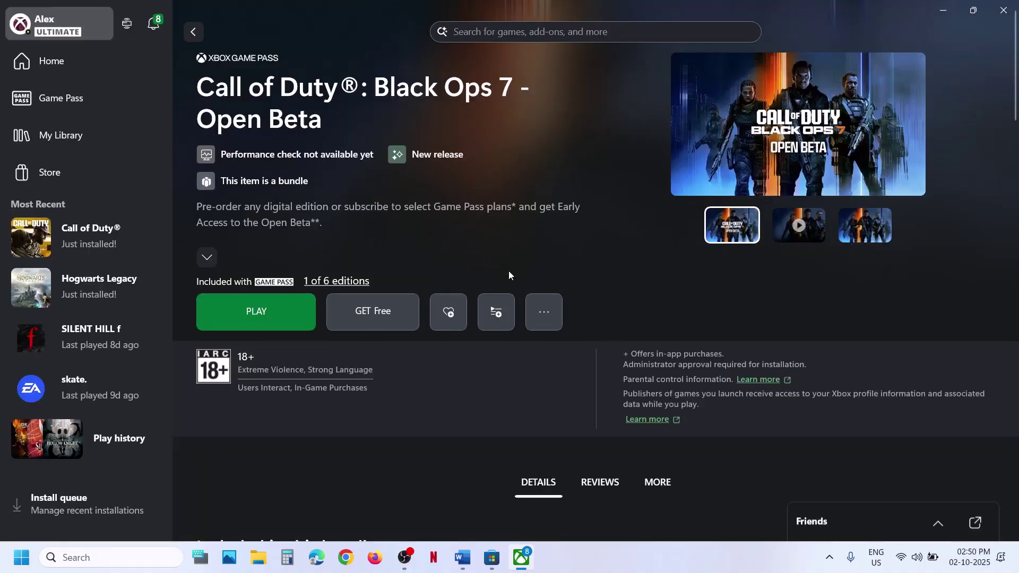
Google the copied heading 'Gaming Services Repair Tool' and open the Xbox Support article for PC
{"action": "left_click", "coordinate": [462, 557]}
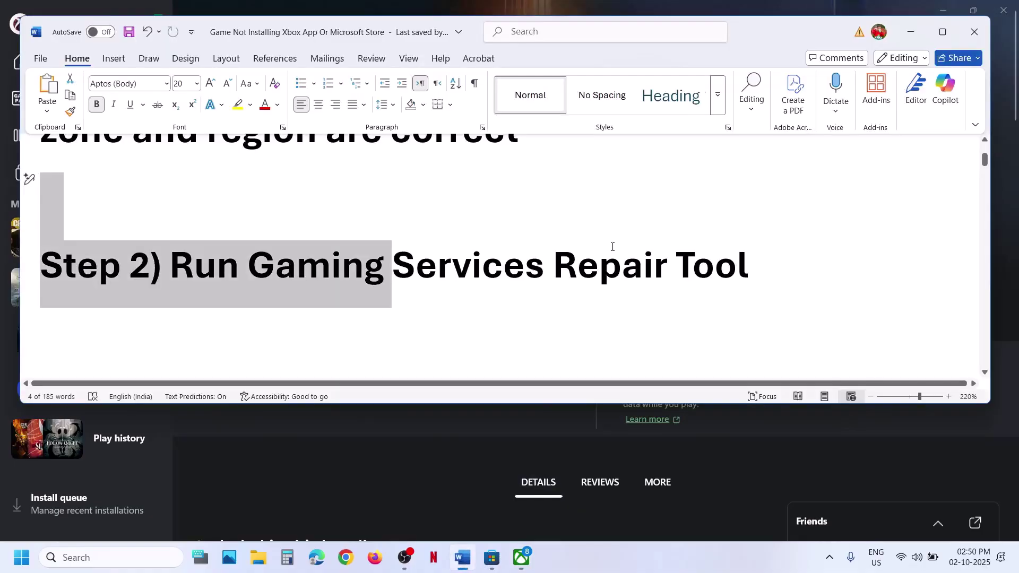
{"action": "left_click_drag", "start_coordinate": [749, 270], "coordinate": [247, 268]}
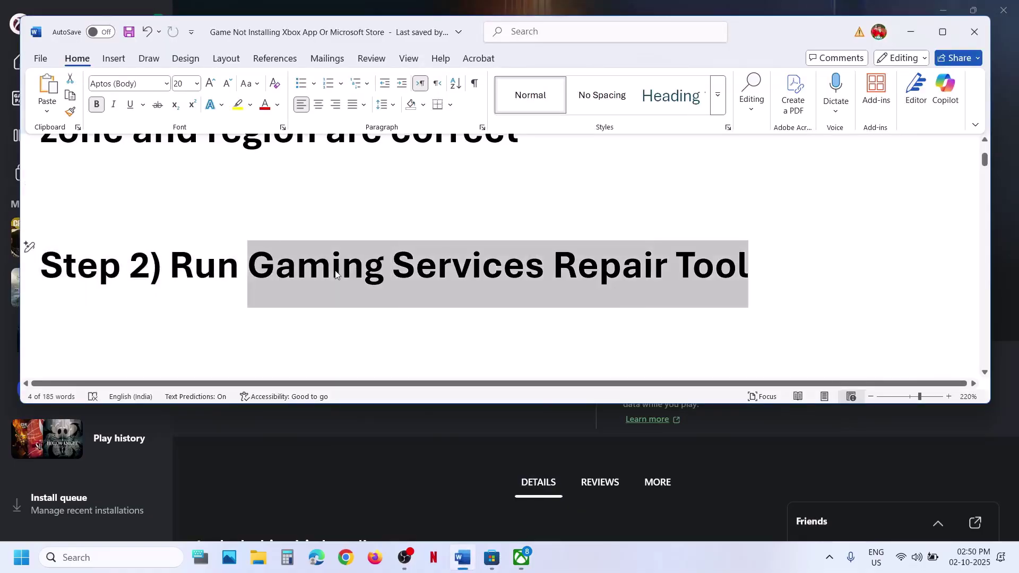
{"action": "key", "text": "ctrl+c"}
{"action": "left_click", "coordinate": [345, 557]}
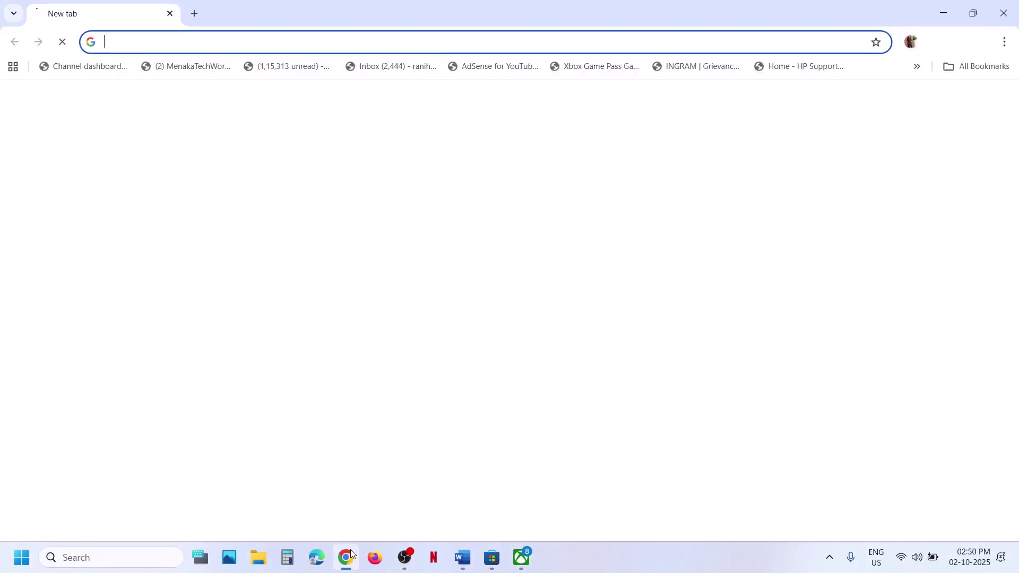
{"action": "key", "text": "ctrl+v"}
{"action": "key", "text": "Return"}
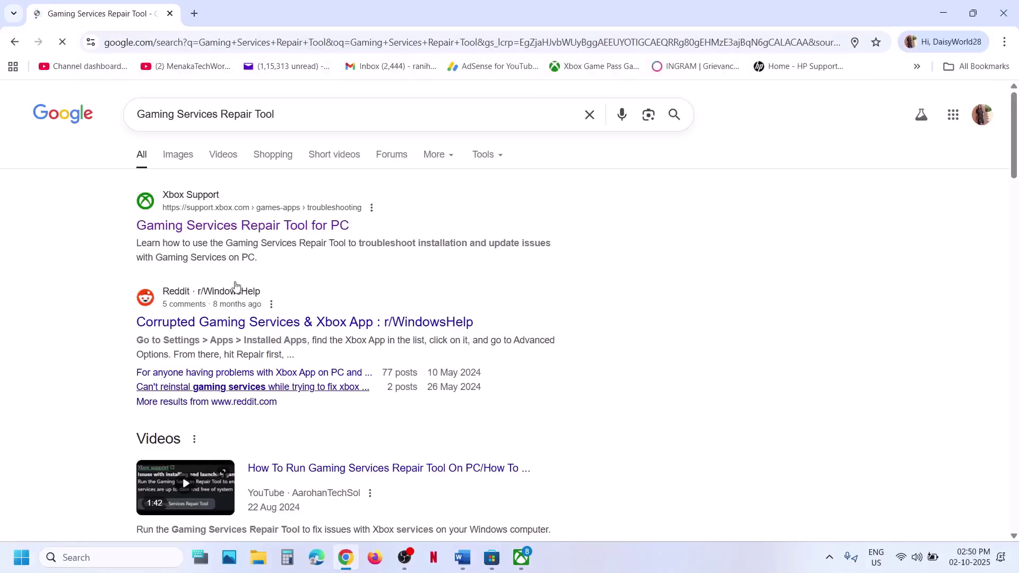
{"action": "left_click", "coordinate": [233, 222]}
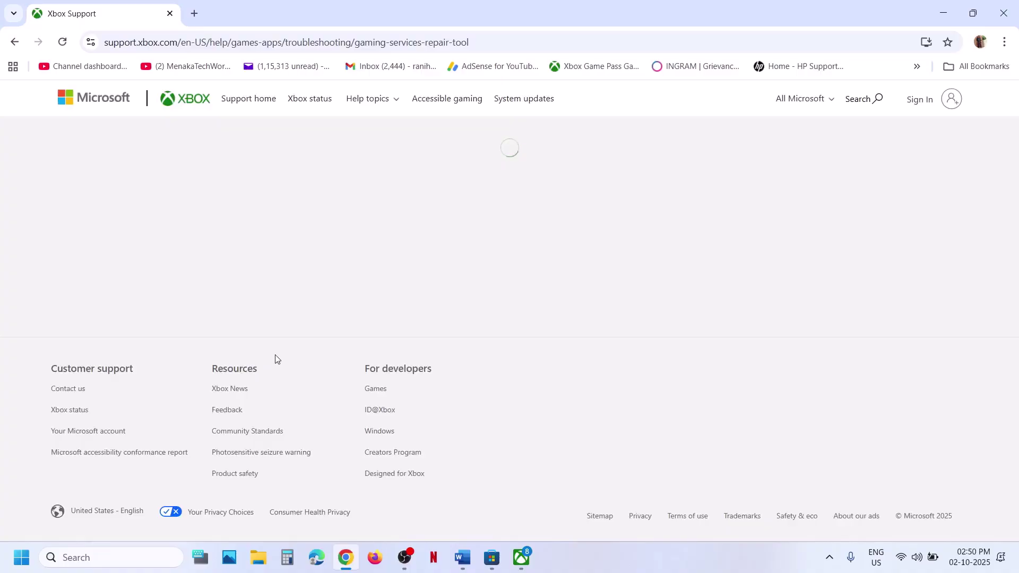
Download the Downloadable version of the repair tool and run it with administrator approval
{"action": "scroll", "coordinate": [274, 358], "scroll_direction": "down", "scroll_amount": 3}
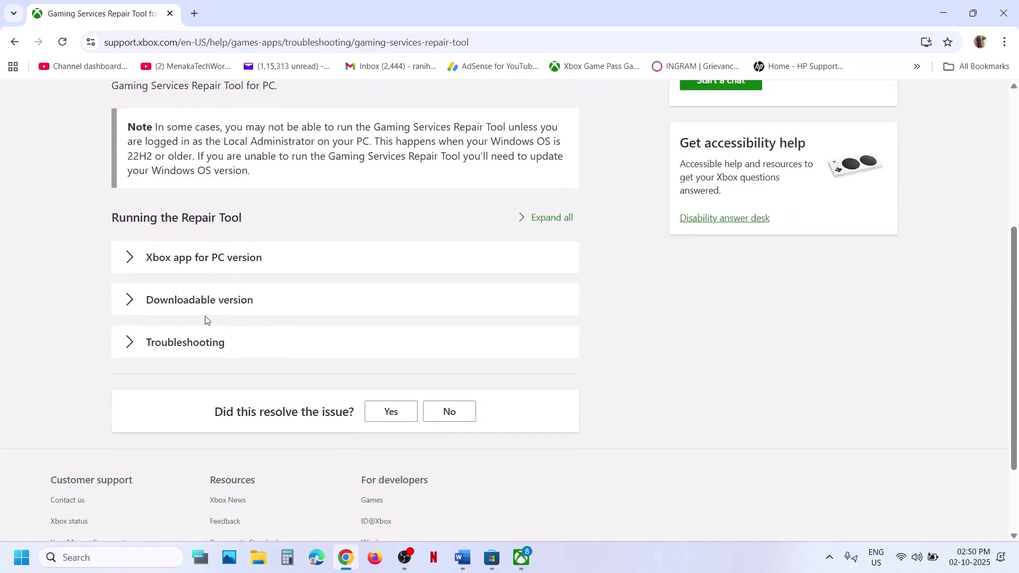
{"action": "left_click", "coordinate": [191, 300]}
{"action": "scroll", "coordinate": [267, 403], "scroll_direction": "down", "scroll_amount": 6}
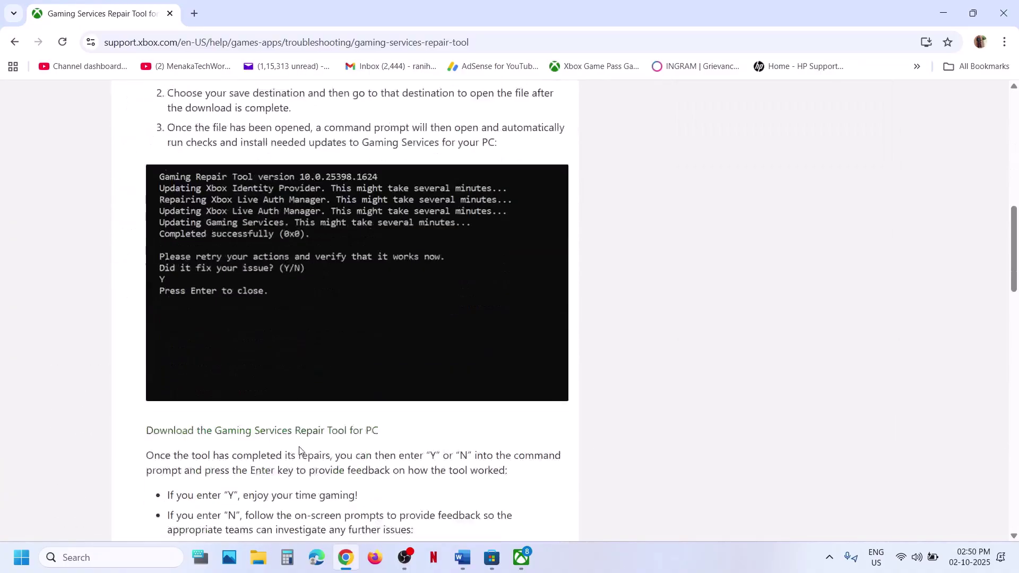
{"action": "left_click", "coordinate": [220, 390]}
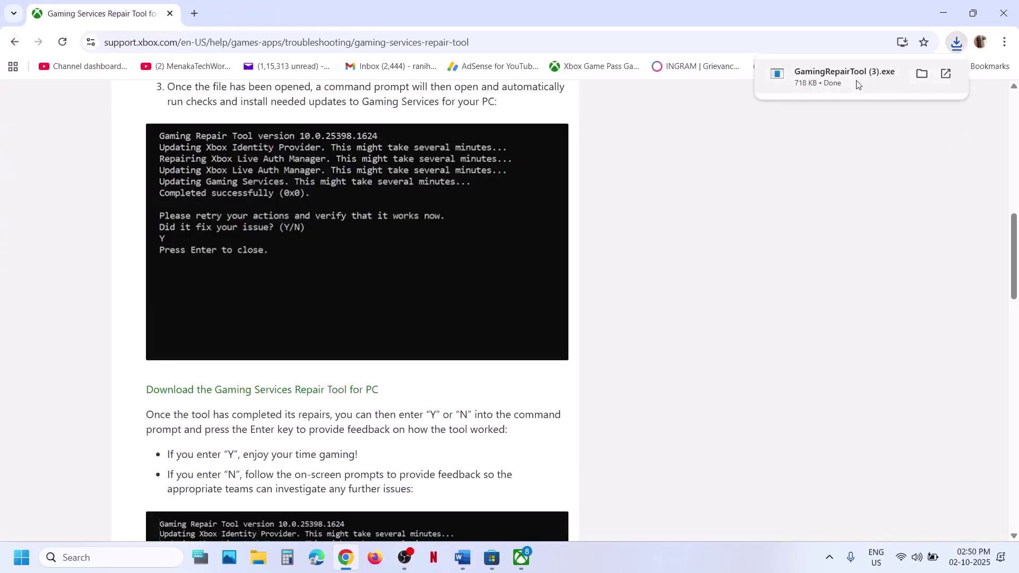
{"action": "left_click", "coordinate": [858, 85]}
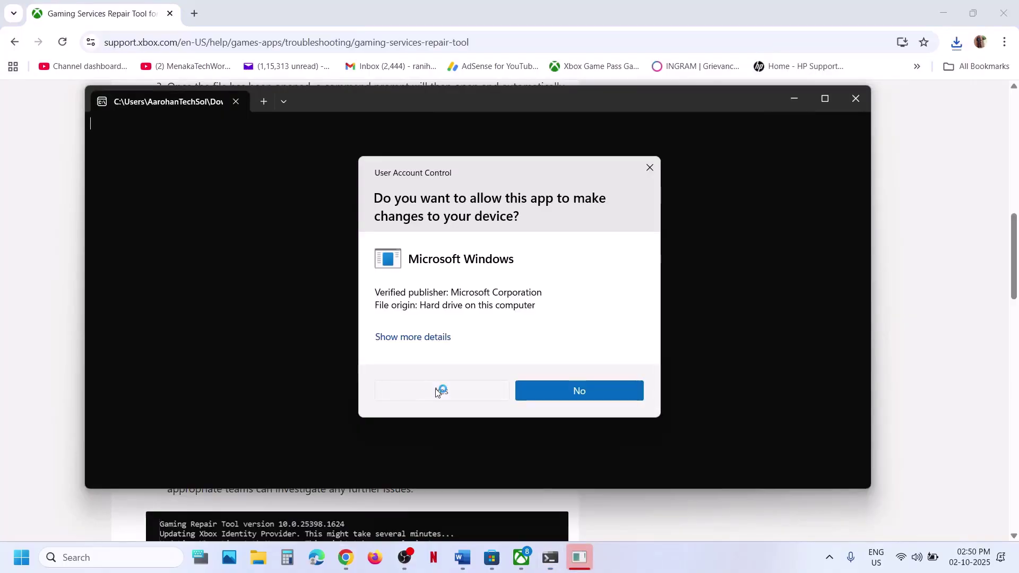
{"action": "left_click", "coordinate": [439, 391]}
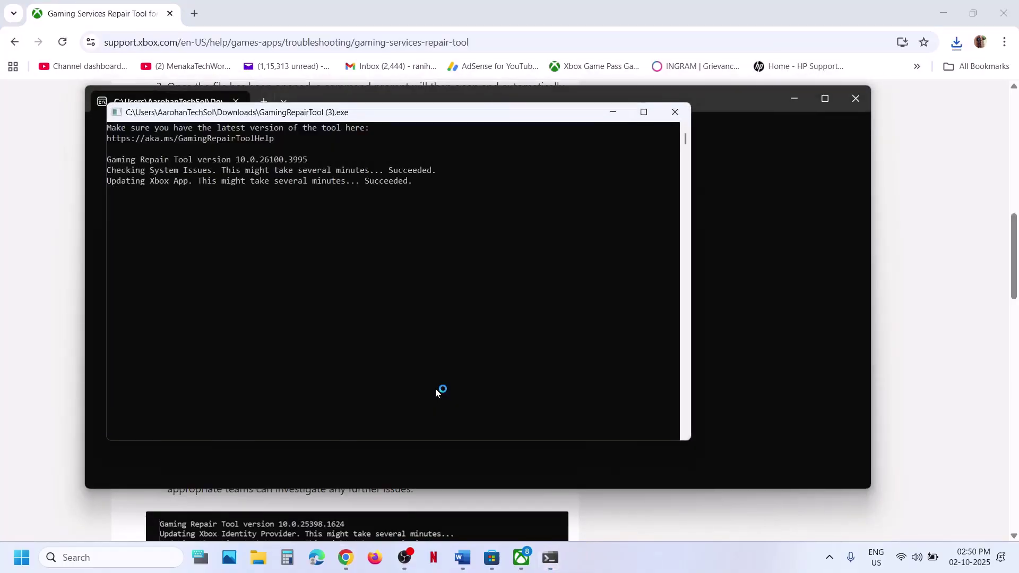
Resume the paused repair output, confirm the Completed line, and close the console
{"action": "left_click", "coordinate": [238, 244]}
{"action": "right_click", "coordinate": [239, 245]}
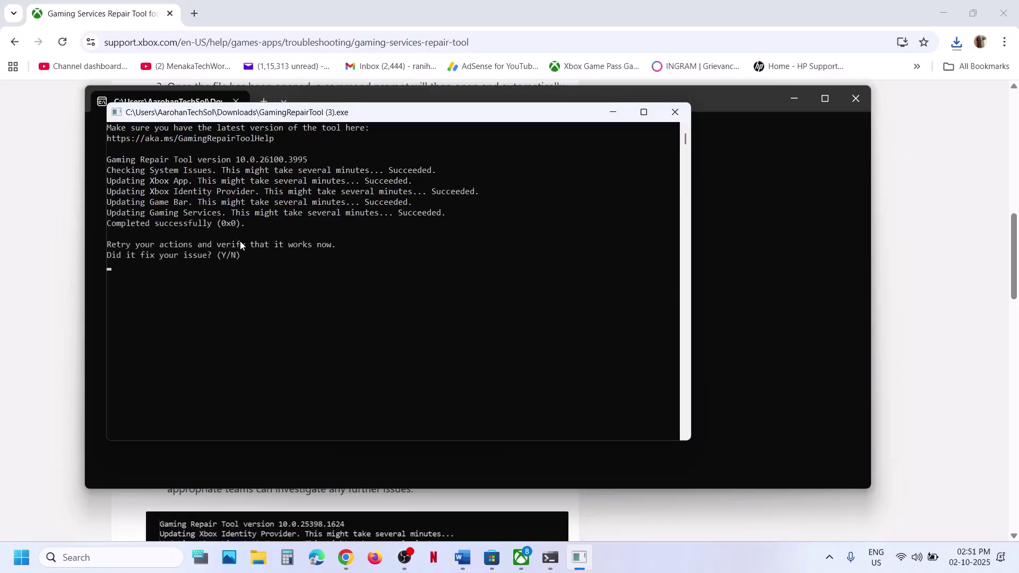
{"action": "left_click_drag", "start_coordinate": [248, 225], "coordinate": [92, 230]}
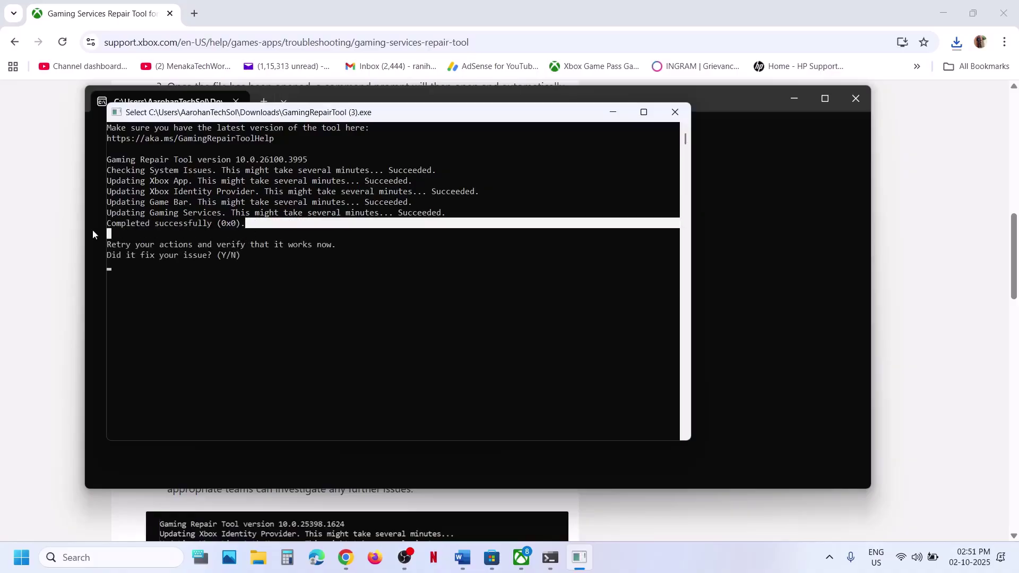
{"action": "double_click", "coordinate": [150, 223]}
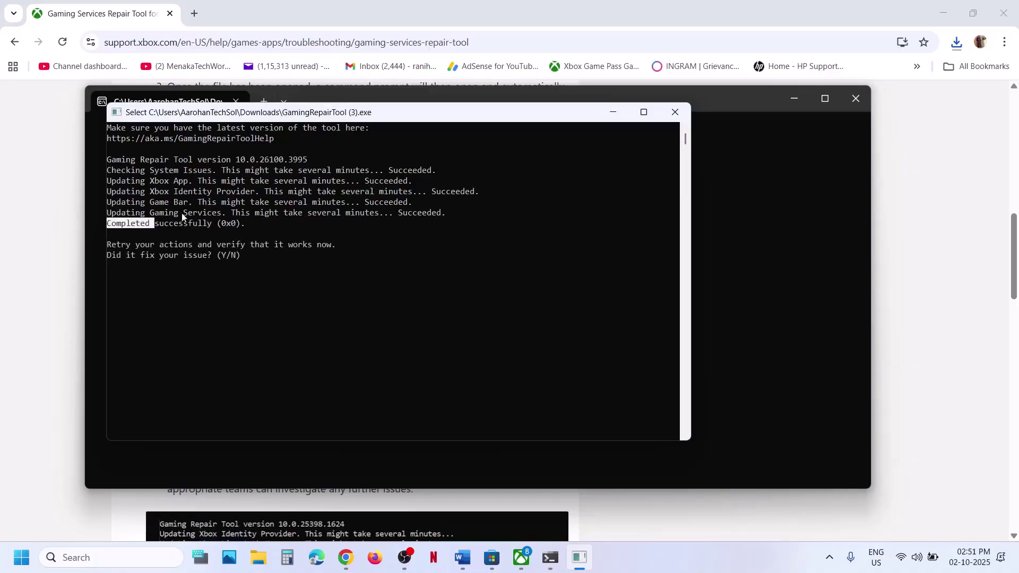
{"action": "left_click", "coordinate": [675, 113]}
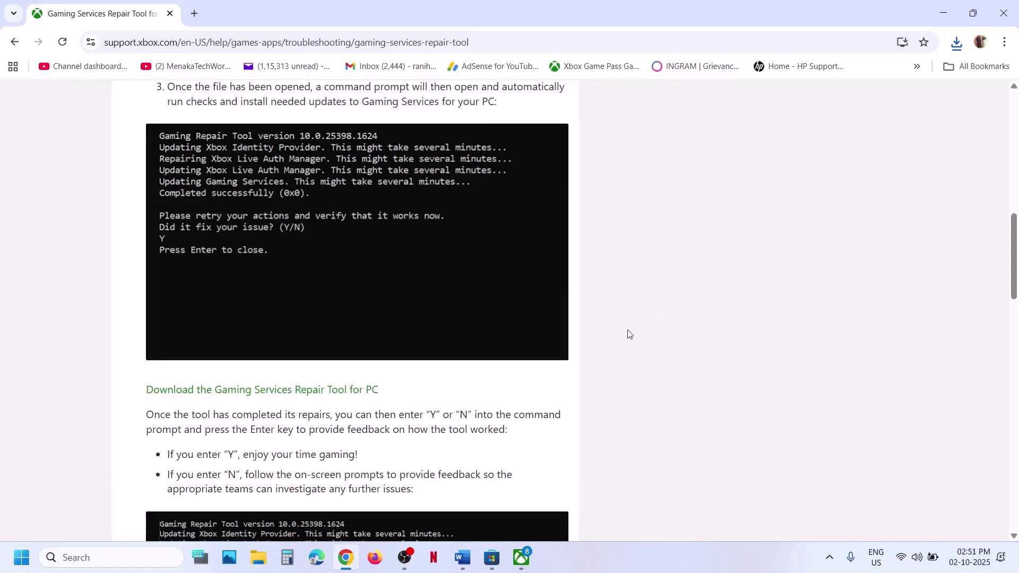
Bring the Word checklist forward and scroll to Step 3 on Microsoft Store library/downloads
{"action": "left_click", "coordinate": [474, 561]}
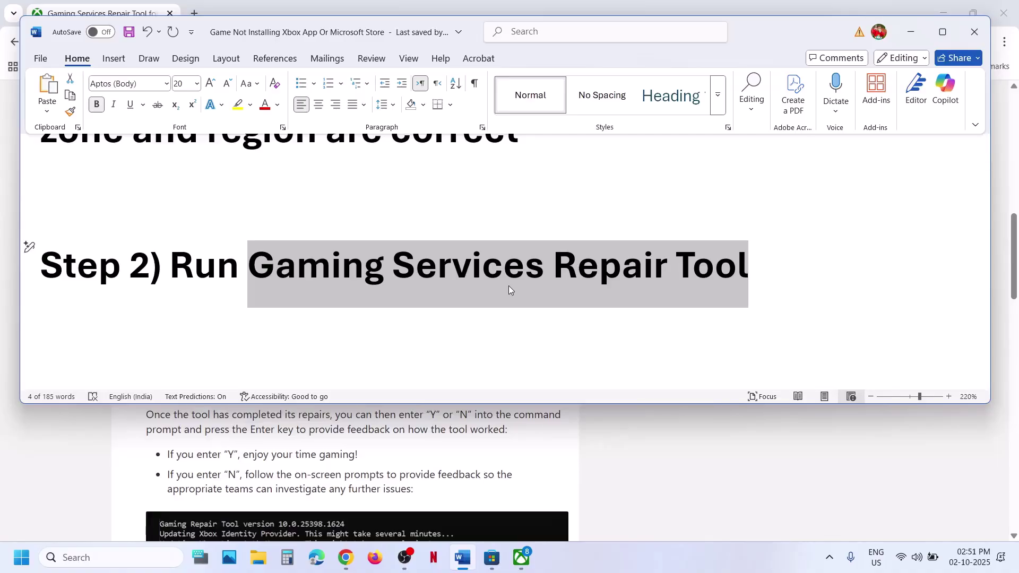
{"action": "scroll", "coordinate": [509, 289], "scroll_direction": "down", "scroll_amount": 3}
Check the Black Ops 7 packages in Microsoft Store's Downloads and Library, then go to Xbox
{"action": "scroll", "coordinate": [509, 287], "scroll_direction": "down", "scroll_amount": 1}
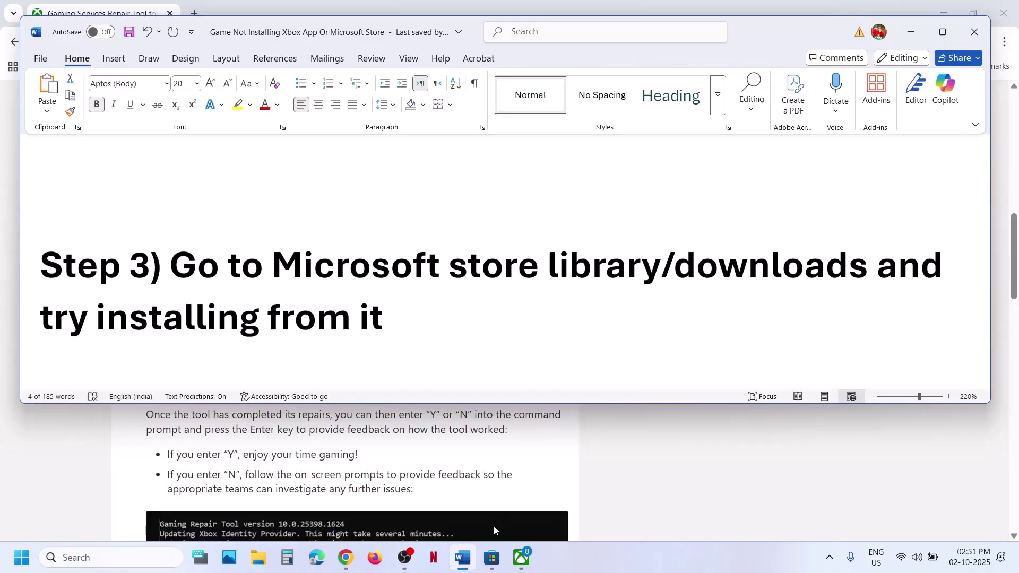
{"action": "left_click", "coordinate": [491, 564]}
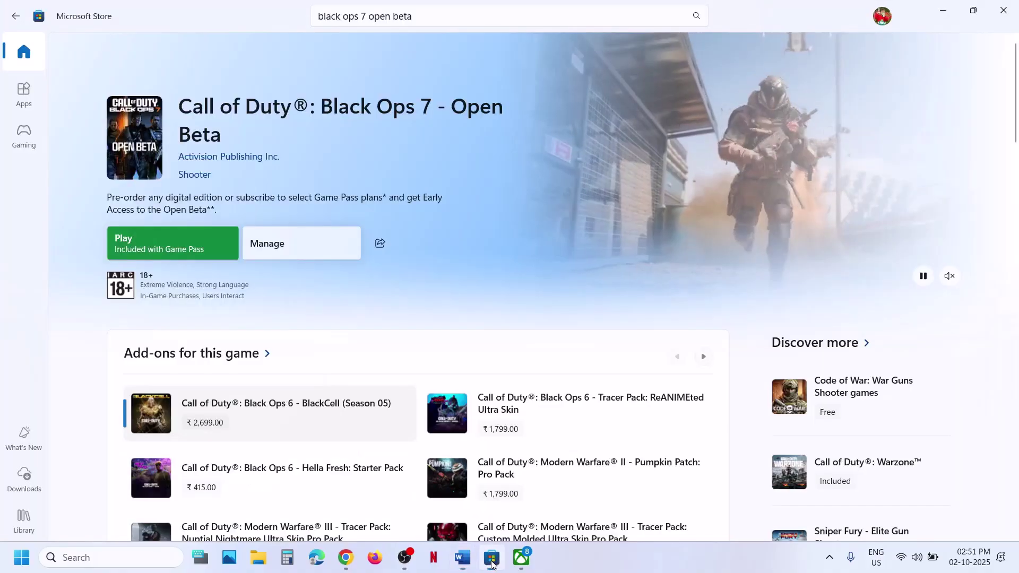
{"action": "left_click", "coordinate": [20, 479]}
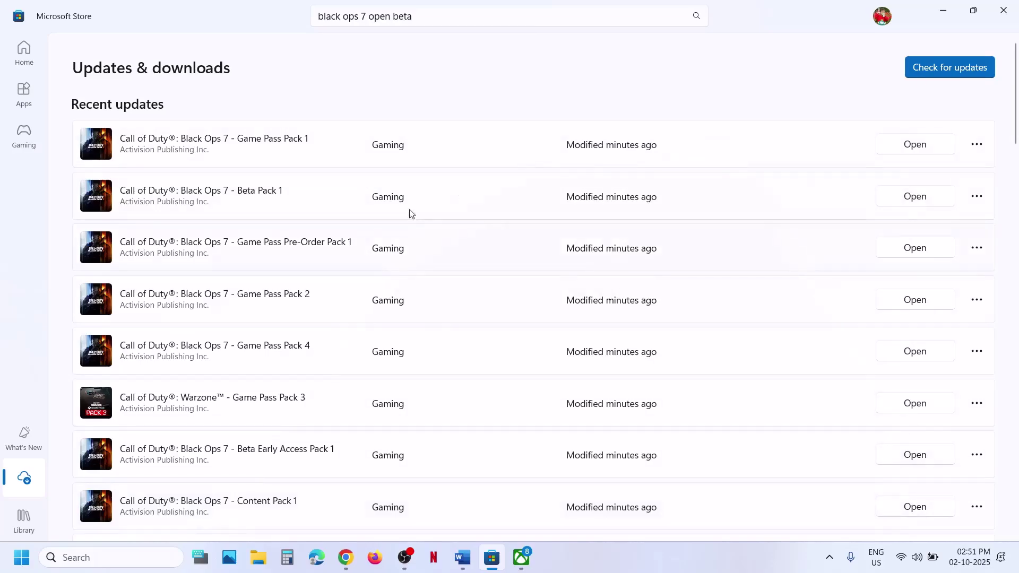
{"action": "left_click", "coordinate": [23, 520]}
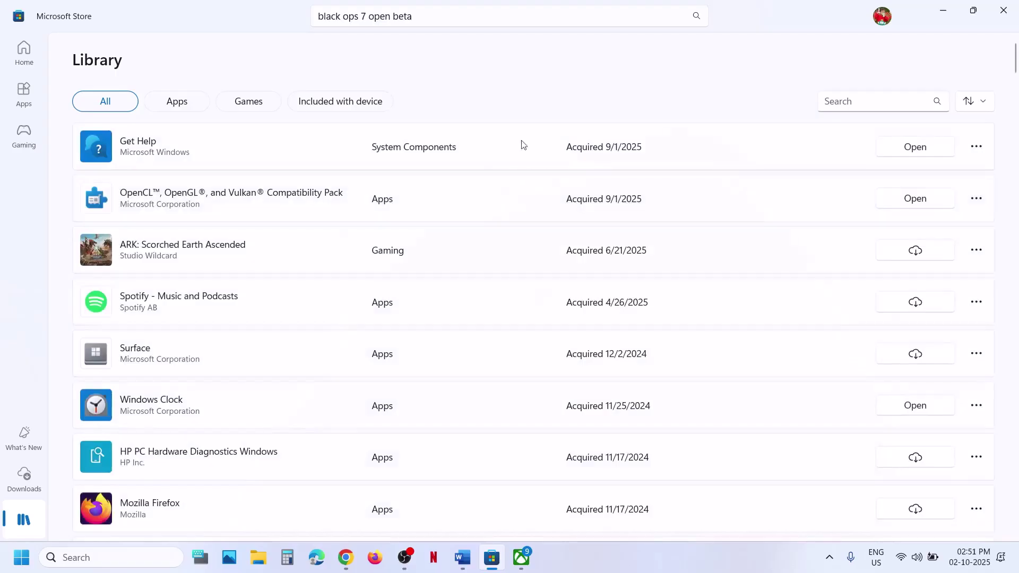
{"action": "left_click", "coordinate": [24, 477]}
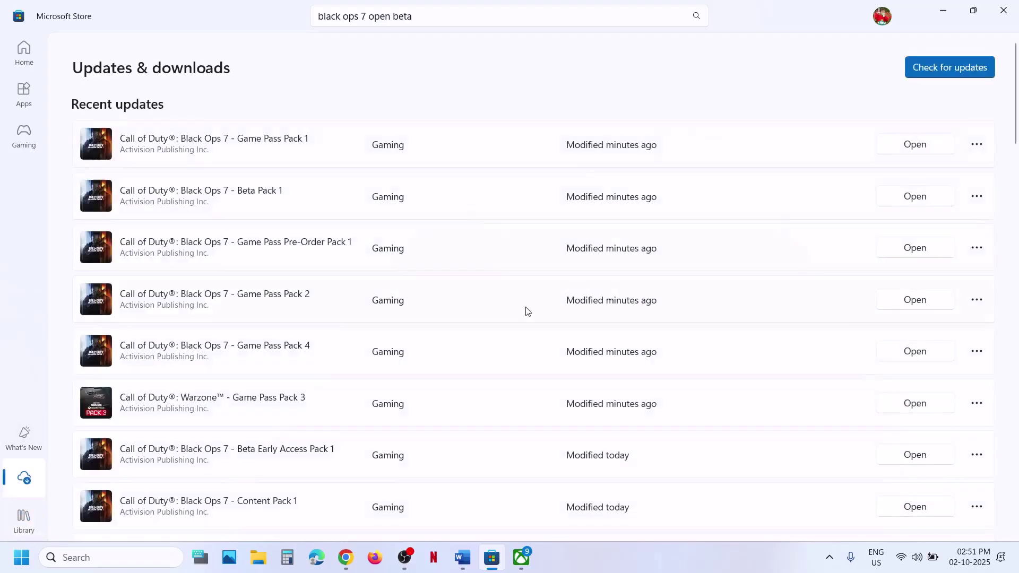
{"action": "left_click", "coordinate": [524, 557]}
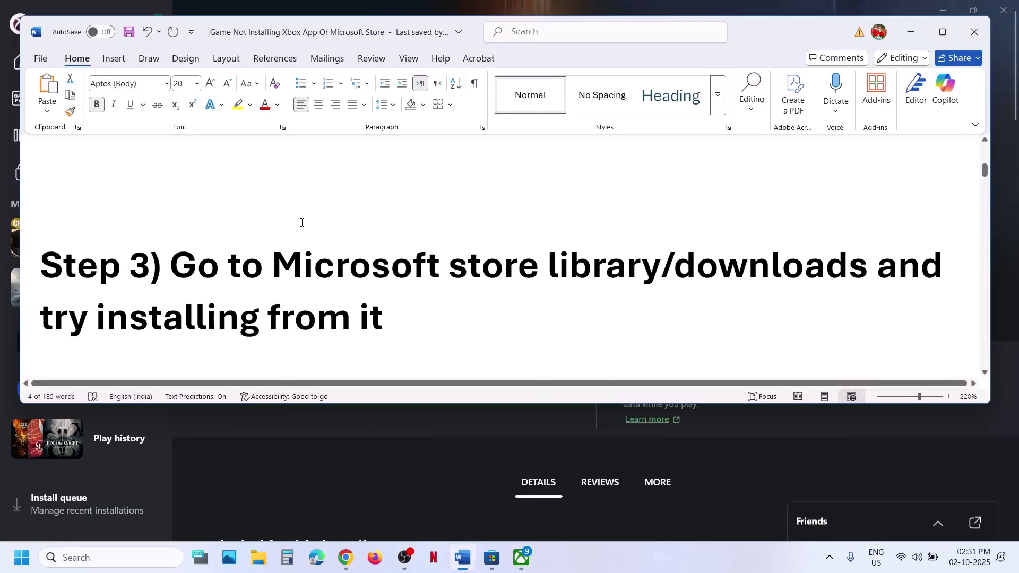
Copy the Step 4 Get-AppxPackage re-register command from the Word checklist
{"action": "scroll", "coordinate": [304, 221], "scroll_direction": "down", "scroll_amount": 5}
{"action": "scroll", "coordinate": [302, 222], "scroll_direction": "up", "scroll_amount": 1}
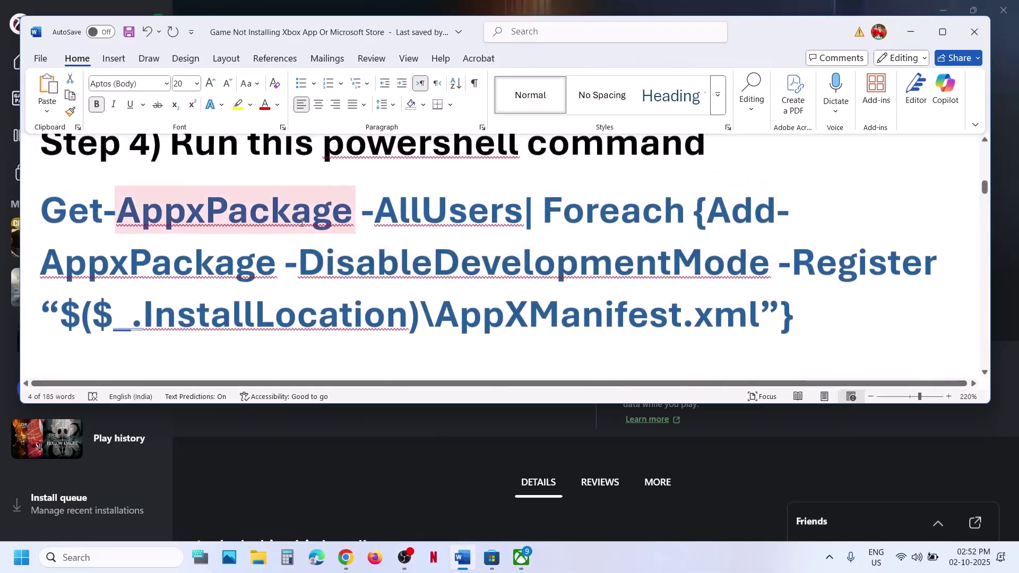
{"action": "triple_click", "coordinate": [79, 236]}
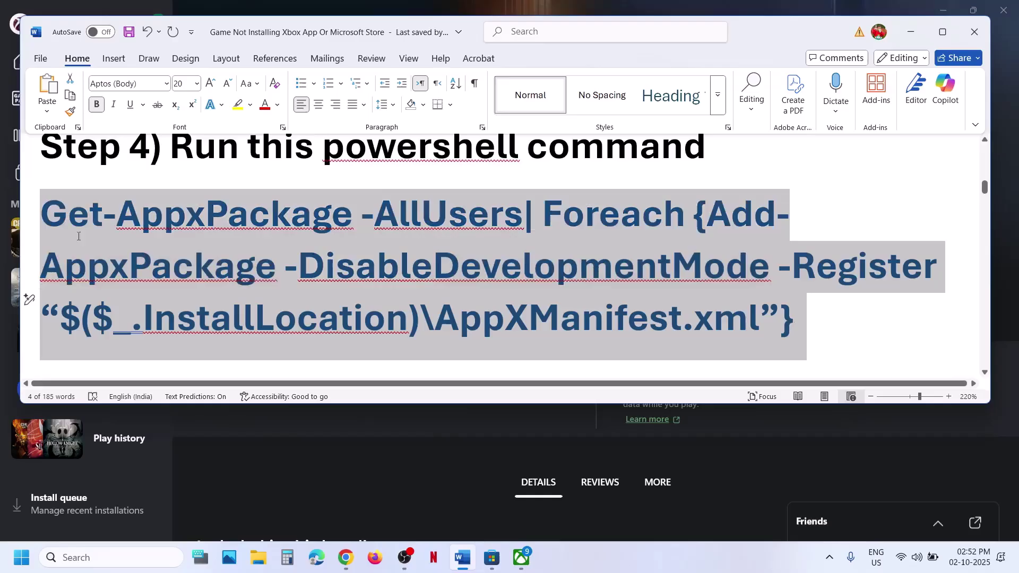
{"action": "right_click", "coordinate": [52, 225]}
{"action": "left_click", "coordinate": [97, 293]}
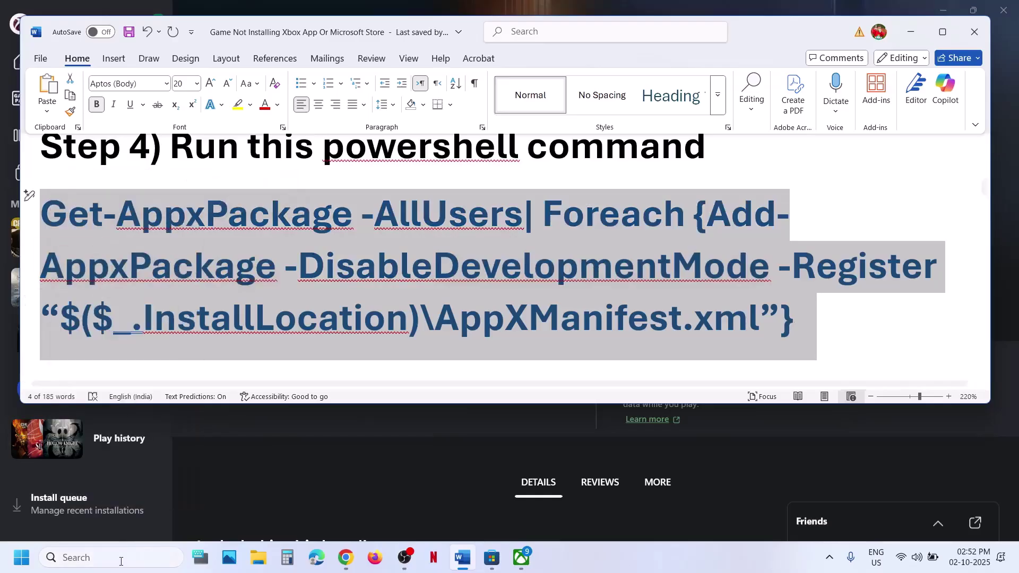
Launch Windows PowerShell as administrator from Windows search
{"action": "left_click", "coordinate": [111, 559]}
{"action": "type", "text": "powershell"}
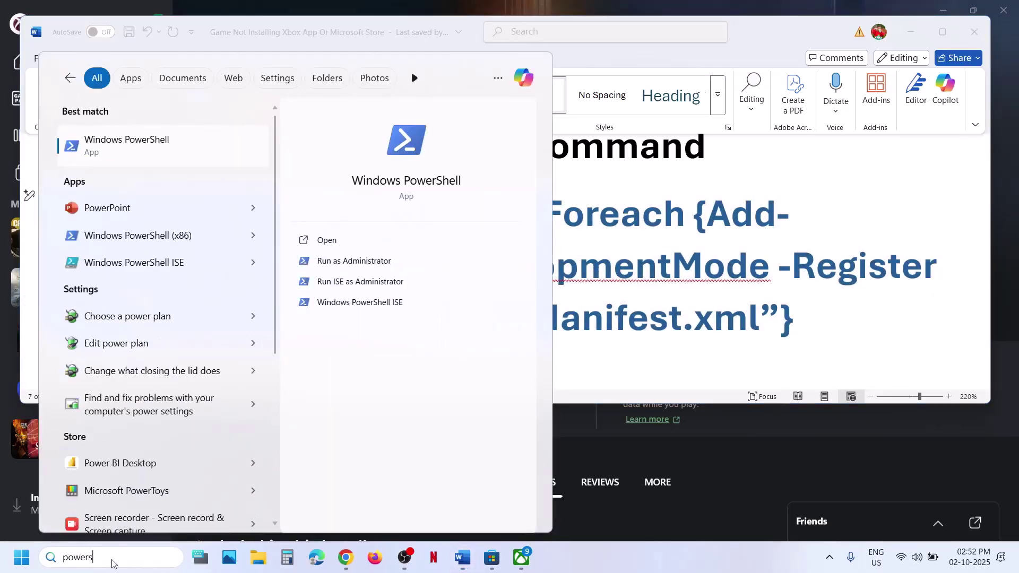
{"action": "right_click", "coordinate": [133, 146]}
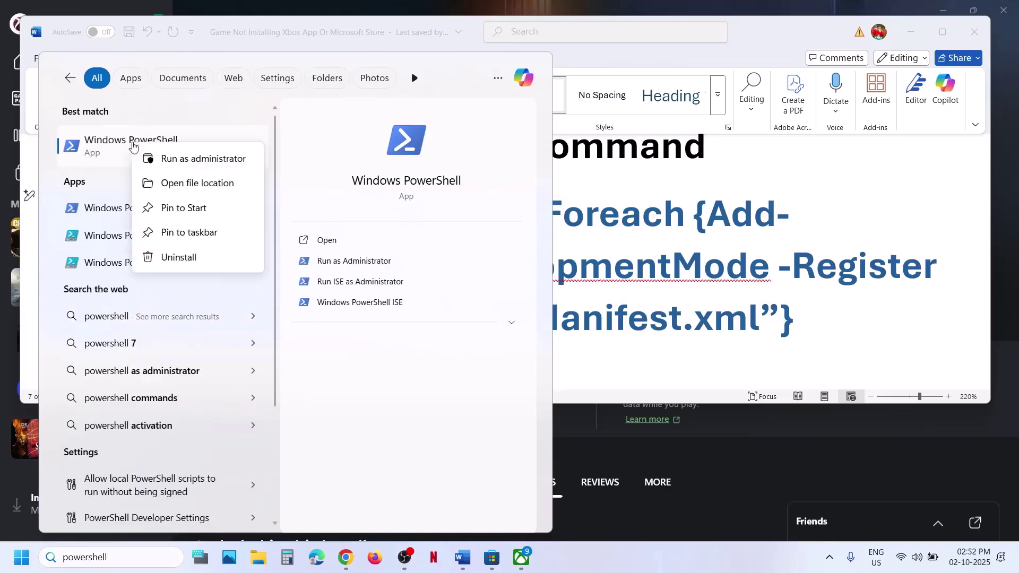
{"action": "left_click", "coordinate": [201, 168]}
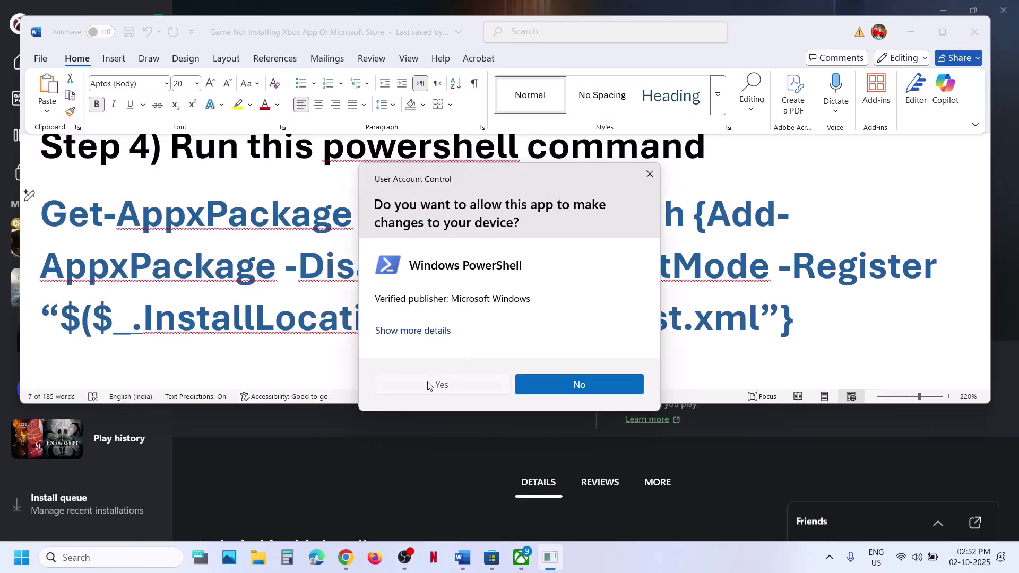
{"action": "left_click", "coordinate": [466, 382]}
{"action": "left_click", "coordinate": [330, 254]}
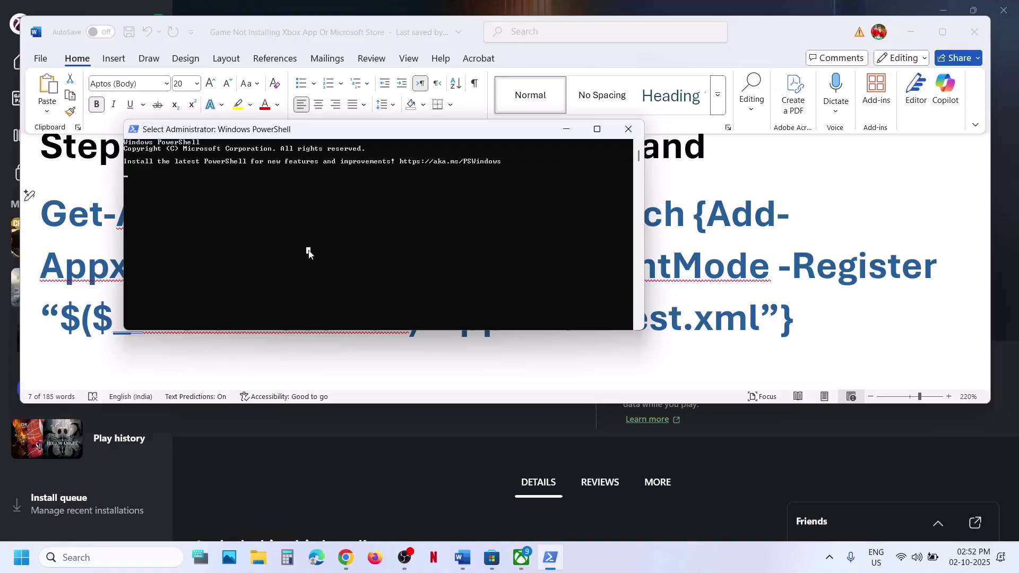
{"action": "key", "text": "Escape"}
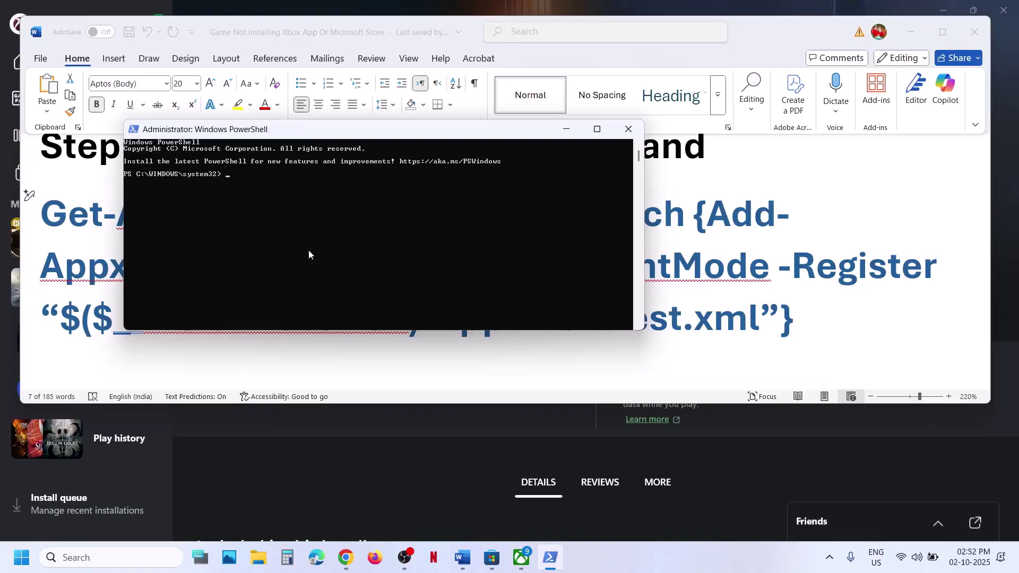
Paste and run the Get-AppxPackage command in PowerShell, then scroll the checklist to Step 5
{"action": "key", "text": "alt+Tab"}
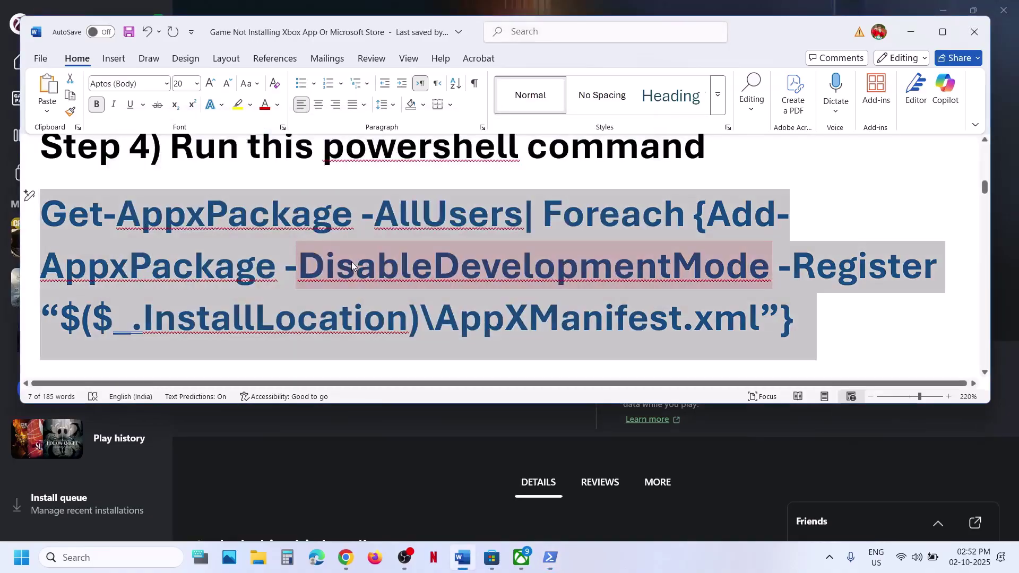
{"action": "key", "text": "alt+Tab"}
{"action": "right_click", "coordinate": [350, 261]}
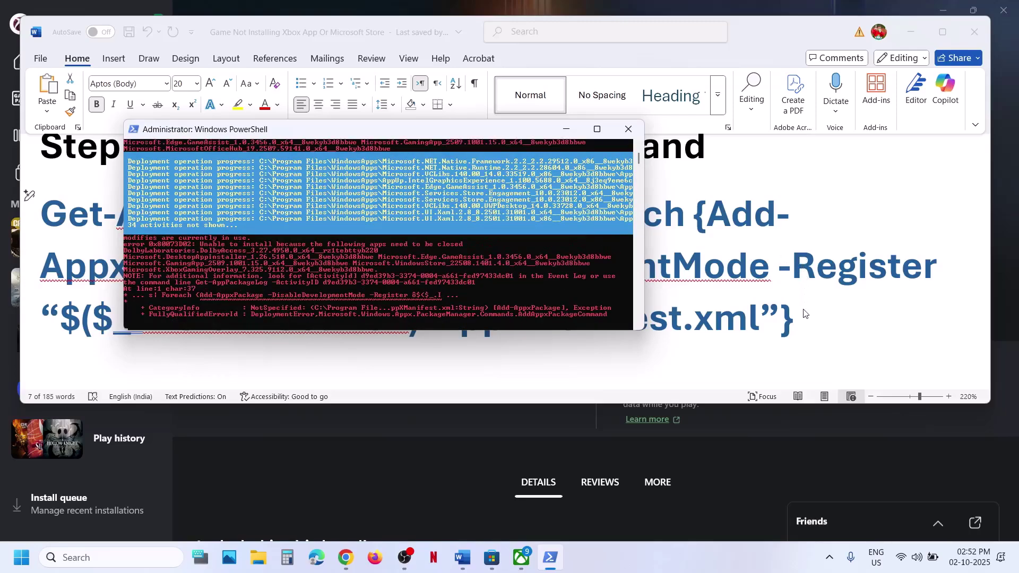
{"action": "key", "text": "alt+Tab"}
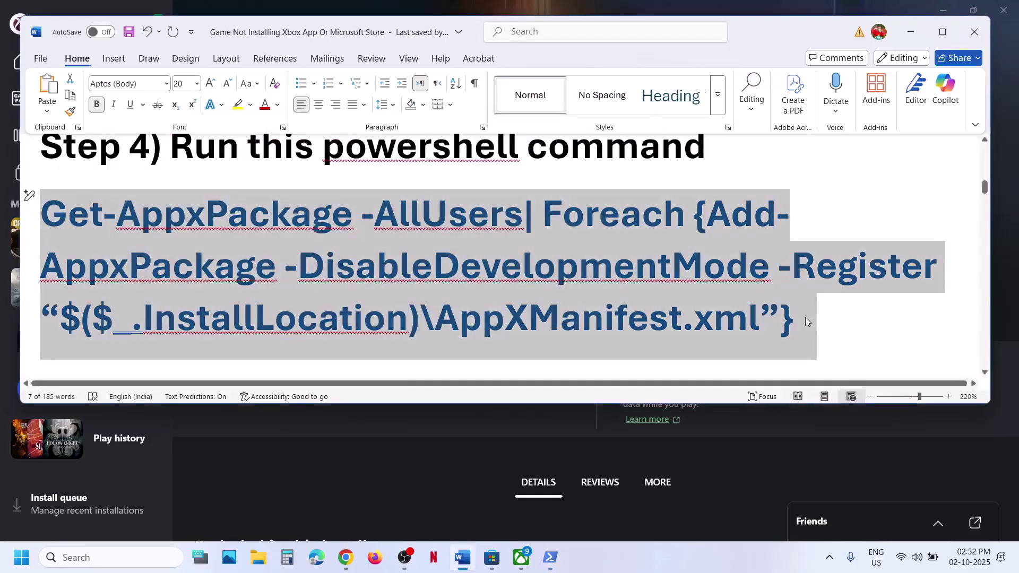
{"action": "scroll", "coordinate": [317, 290], "scroll_direction": "down", "scroll_amount": 4}
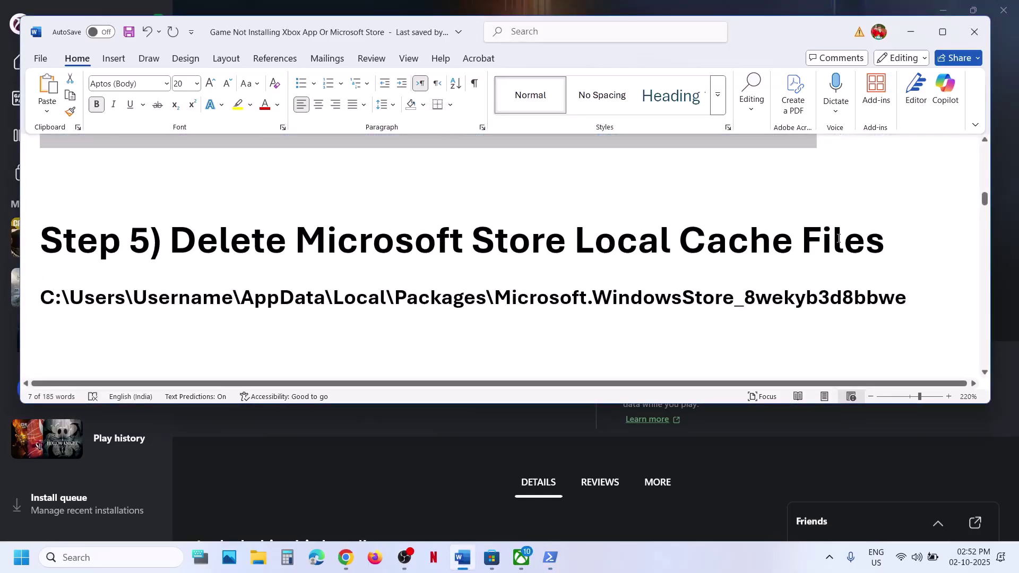
Open the user's profile folder under Local Disk (C:)\Users in File Explorer
{"action": "left_click", "coordinate": [258, 557]}
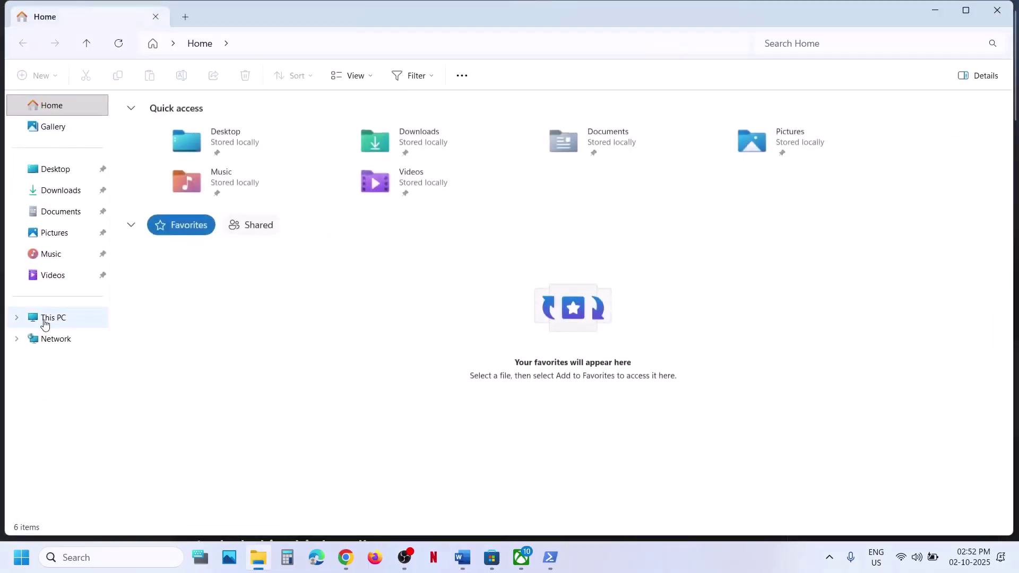
{"action": "left_click", "coordinate": [45, 319]}
{"action": "left_click", "coordinate": [238, 134]}
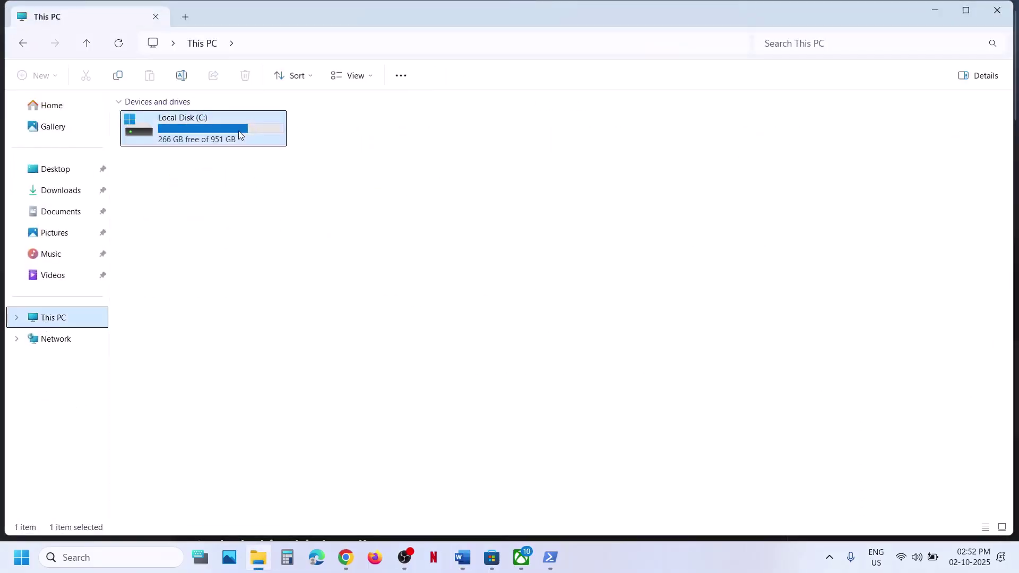
{"action": "double_click", "coordinate": [238, 134]}
{"action": "double_click", "coordinate": [176, 353]}
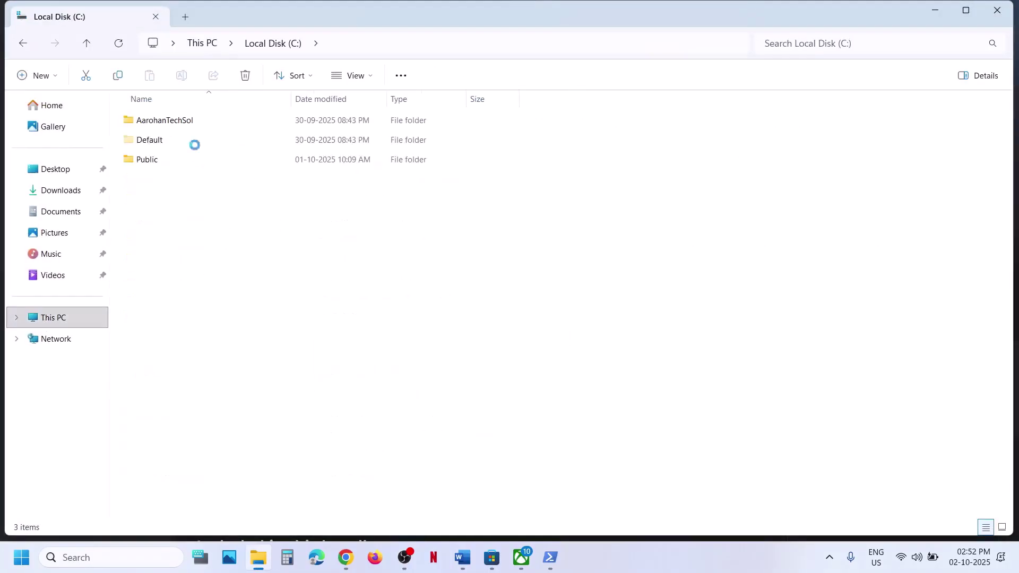
{"action": "double_click", "coordinate": [212, 120]}
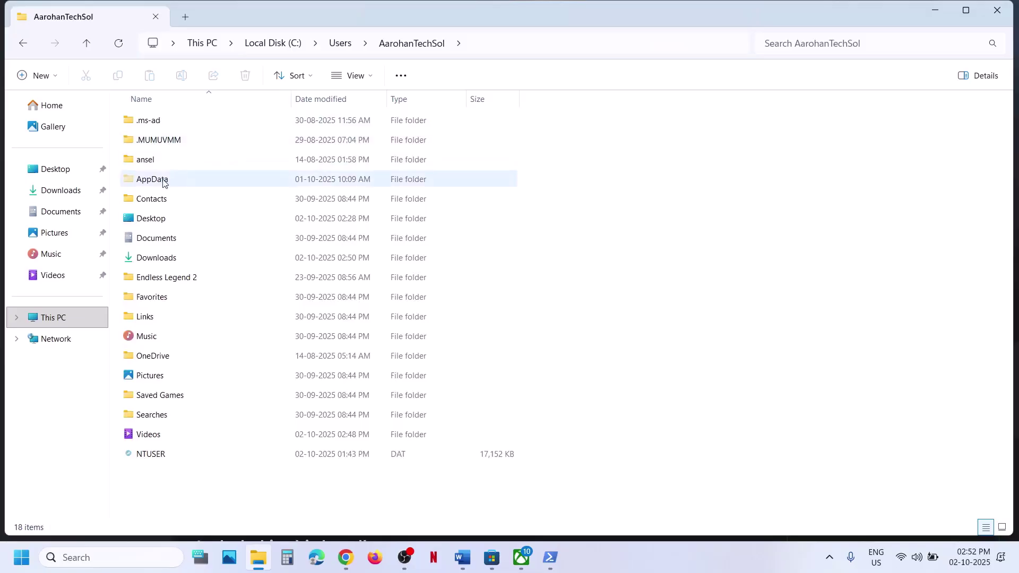
Go into AppData\Local\Packages, checking the folder view options along the way
{"action": "left_click", "coordinate": [164, 183]}
{"action": "left_click", "coordinate": [374, 77]}
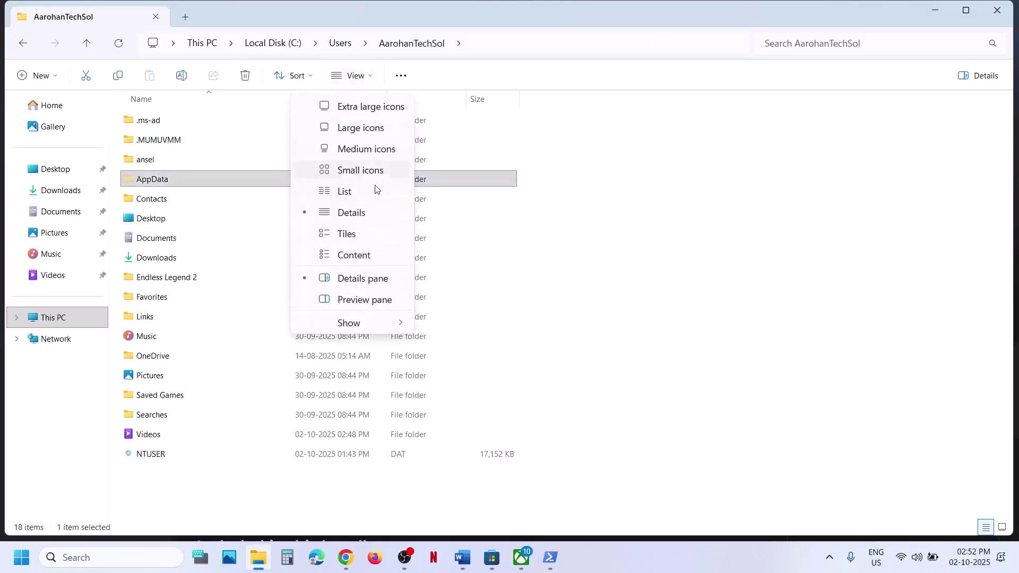
{"action": "mouse_move", "coordinate": [365, 325]}
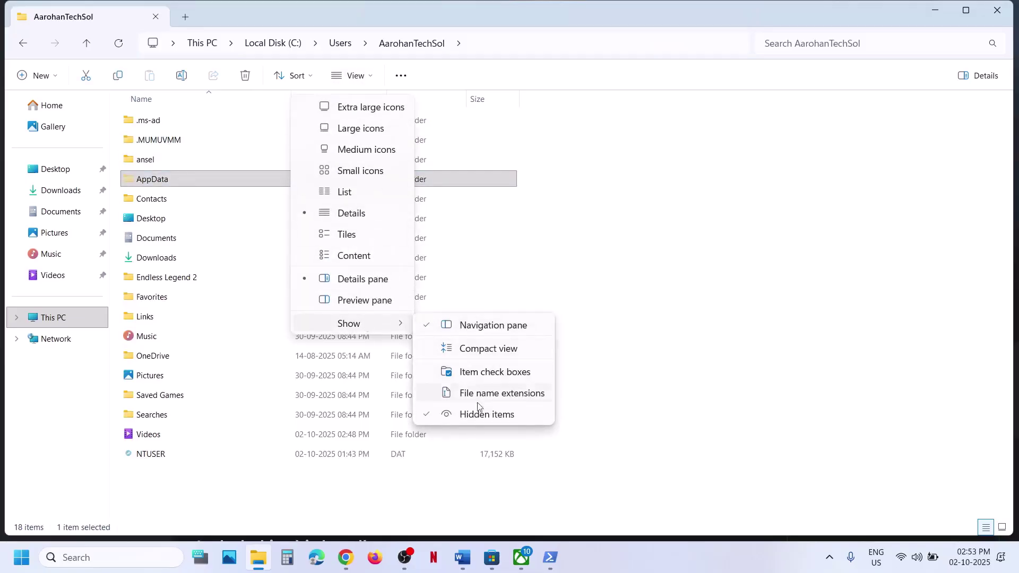
{"action": "left_click", "coordinate": [178, 183]}
{"action": "double_click", "coordinate": [177, 182]}
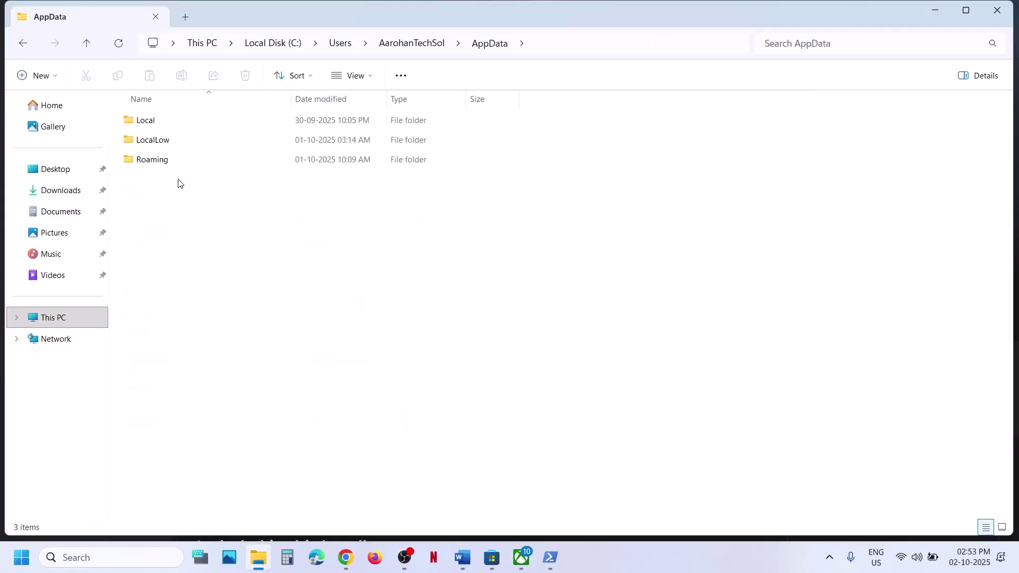
{"action": "double_click", "coordinate": [147, 123]}
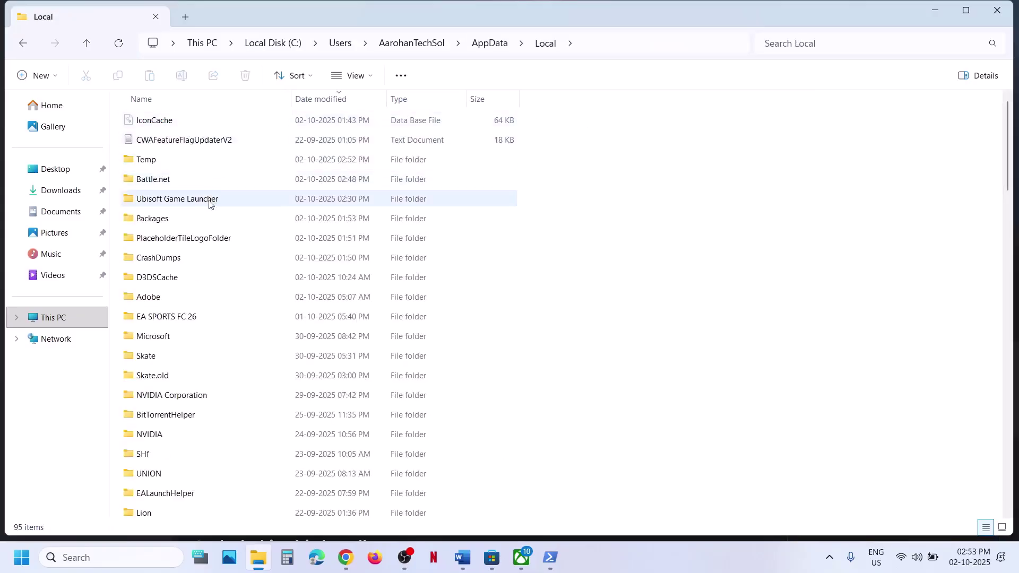
{"action": "double_click", "coordinate": [164, 223]}
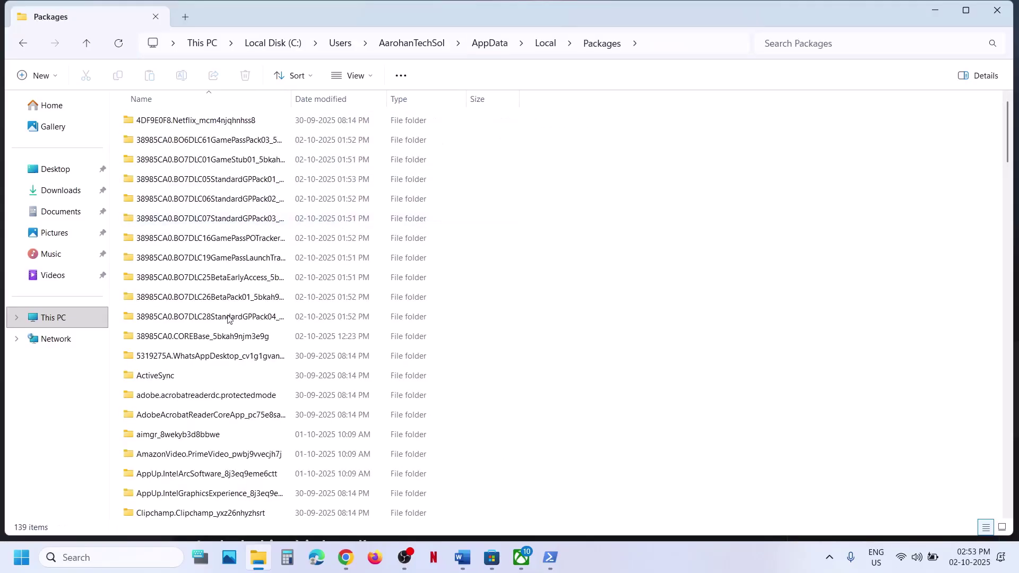
Open the Microsoft.WindowsStore_8wekyb3d8bbwe package folder
{"action": "scroll", "coordinate": [237, 359], "scroll_direction": "down", "scroll_amount": 10}
{"action": "scroll", "coordinate": [236, 359], "scroll_direction": "down", "scroll_amount": 15}
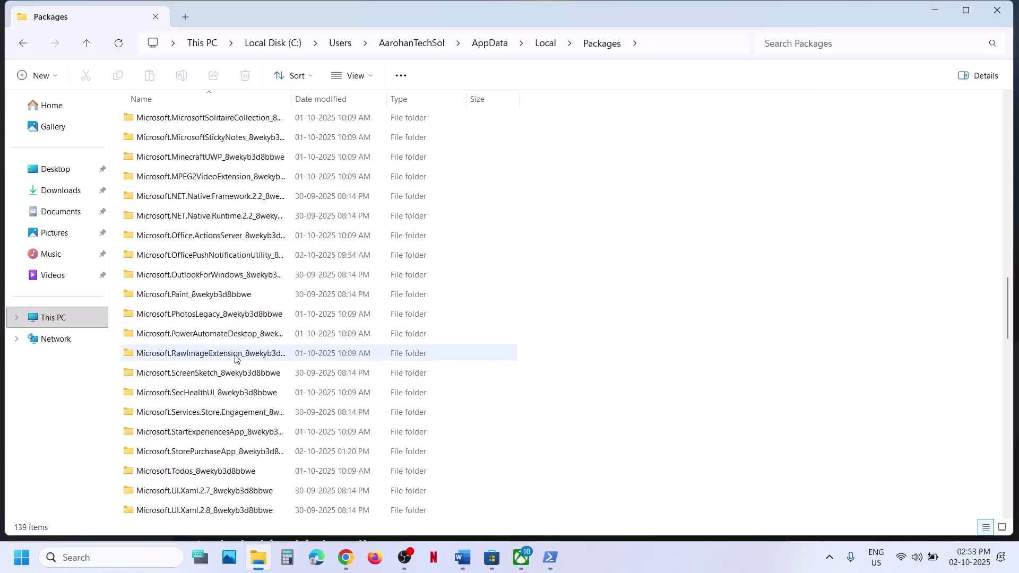
{"action": "scroll", "coordinate": [236, 358], "scroll_direction": "down", "scroll_amount": 10}
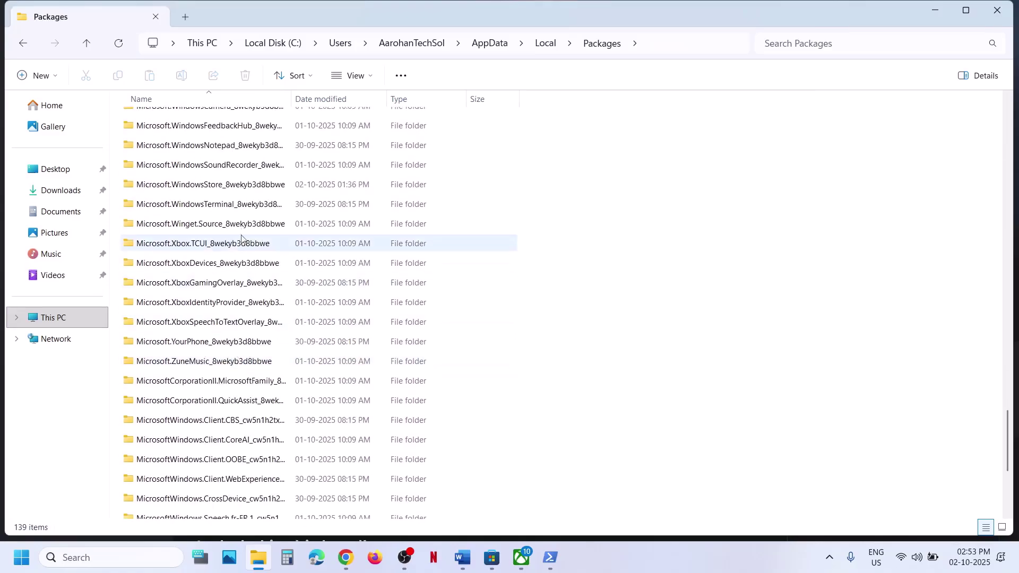
{"action": "left_click", "coordinate": [196, 186]}
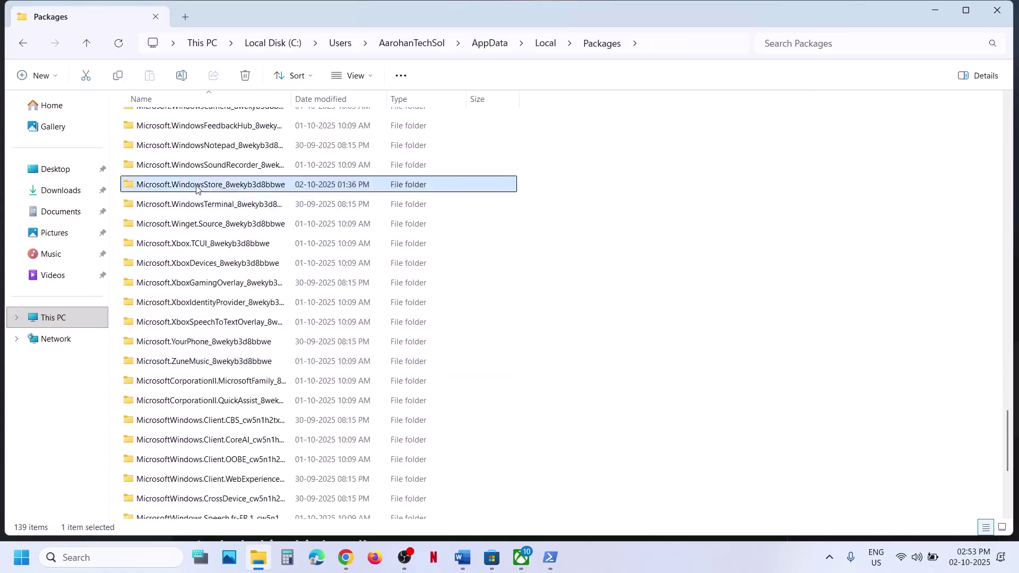
{"action": "double_click", "coordinate": [245, 187]}
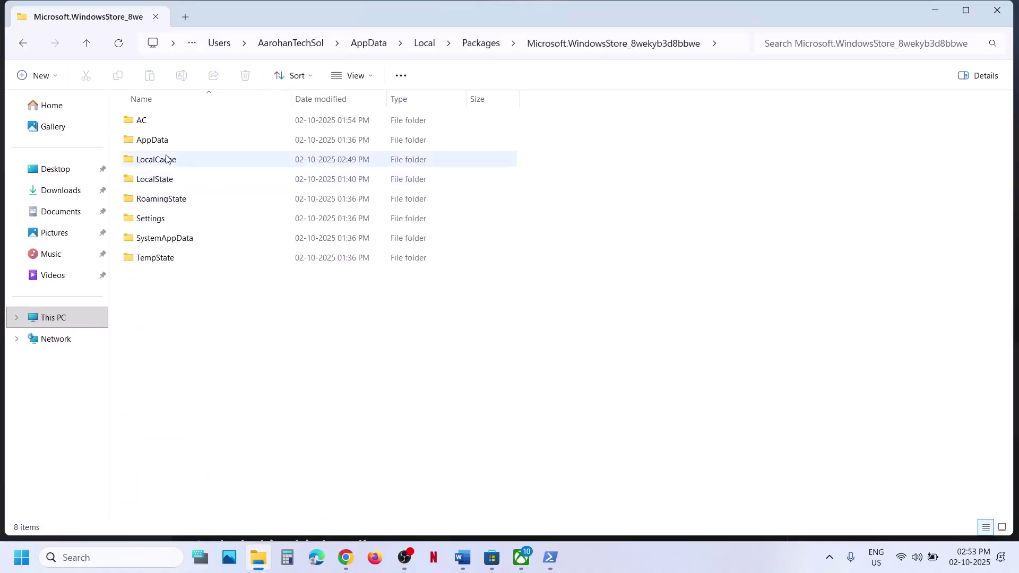
Delete the LocalCache folder and close File Explorer
{"action": "left_click", "coordinate": [166, 159]}
{"action": "right_click", "coordinate": [166, 159]}
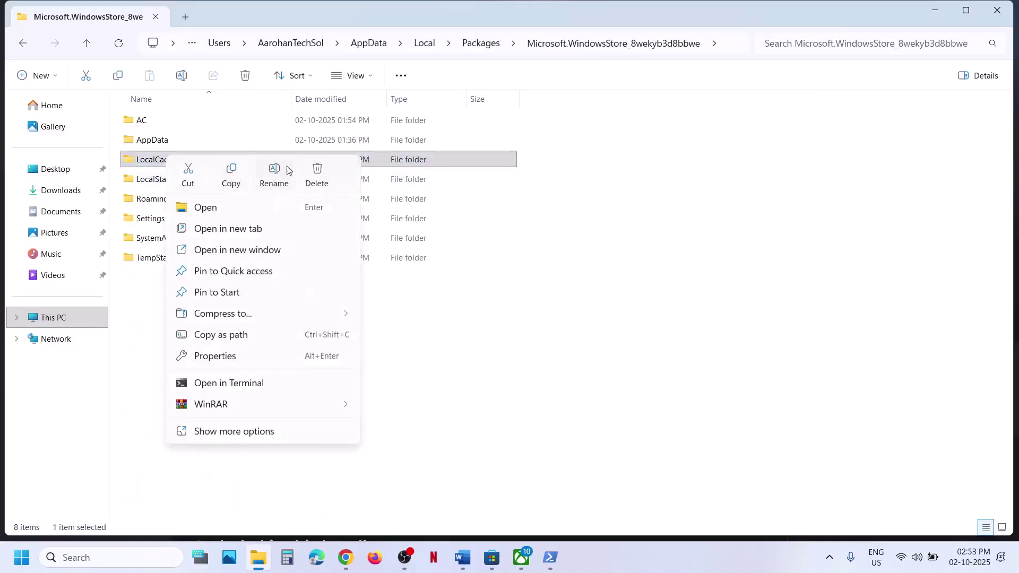
{"action": "left_click", "coordinate": [318, 172]}
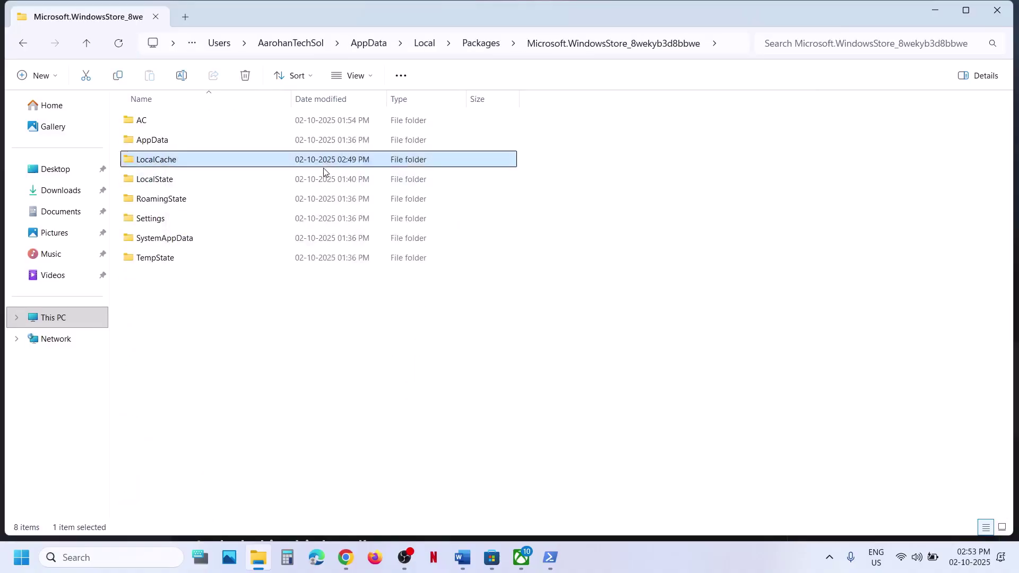
{"action": "left_click", "coordinate": [1002, 11]}
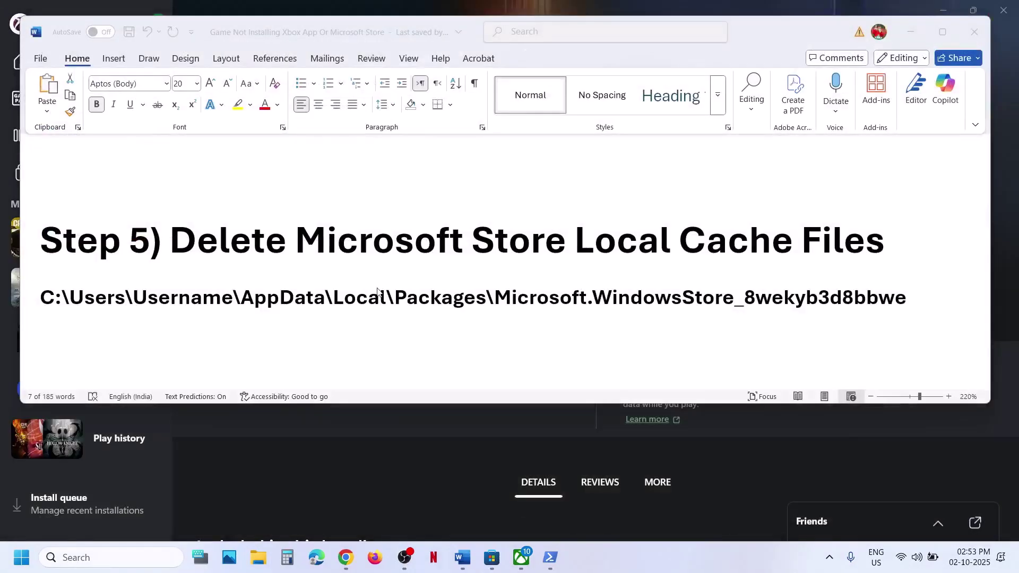
Copy WSRESET from the checklist and run it from Windows Search to clear the Store cache
{"action": "scroll", "coordinate": [377, 291], "scroll_direction": "down", "scroll_amount": 3}
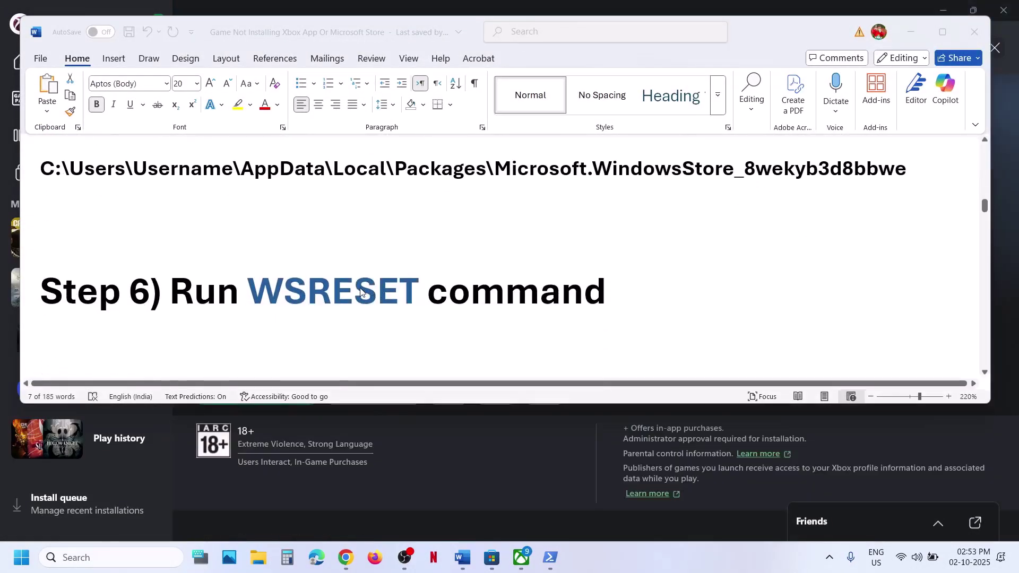
{"action": "double_click", "coordinate": [360, 288]}
{"action": "key", "text": "ctrl+c"}
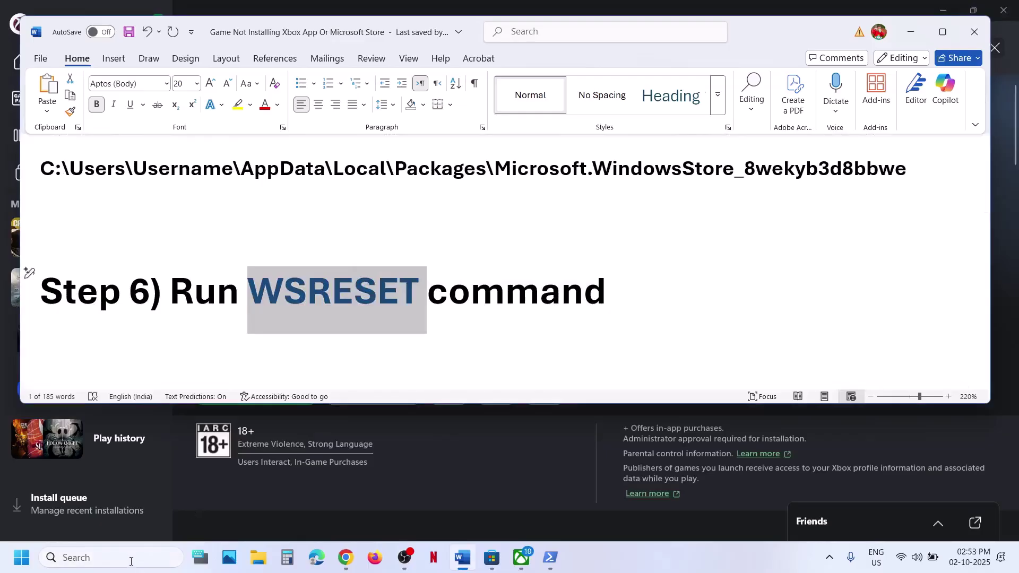
{"action": "left_click", "coordinate": [131, 557]}
{"action": "key", "text": "ctrl+v"}
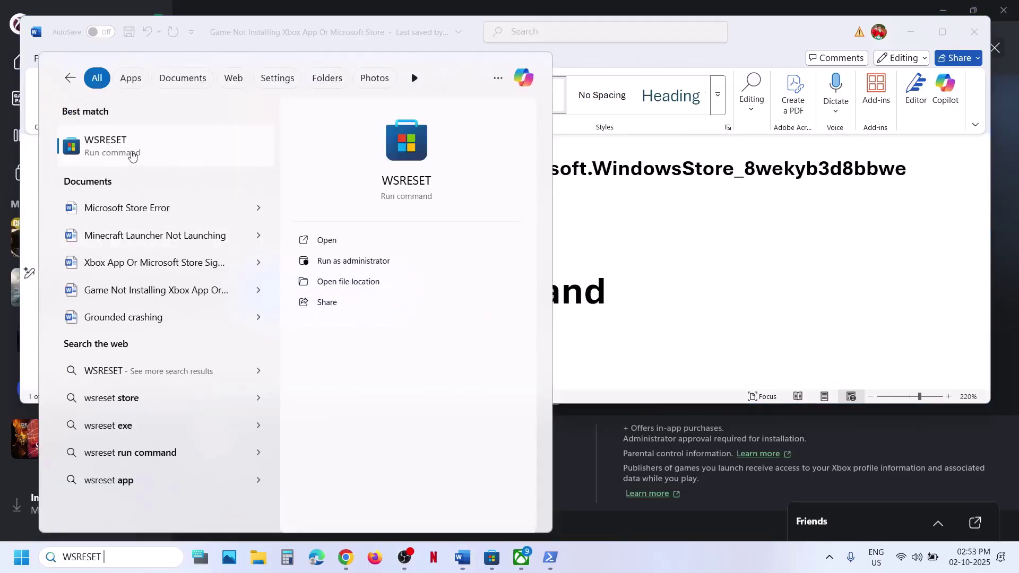
{"action": "left_click", "coordinate": [132, 154]}
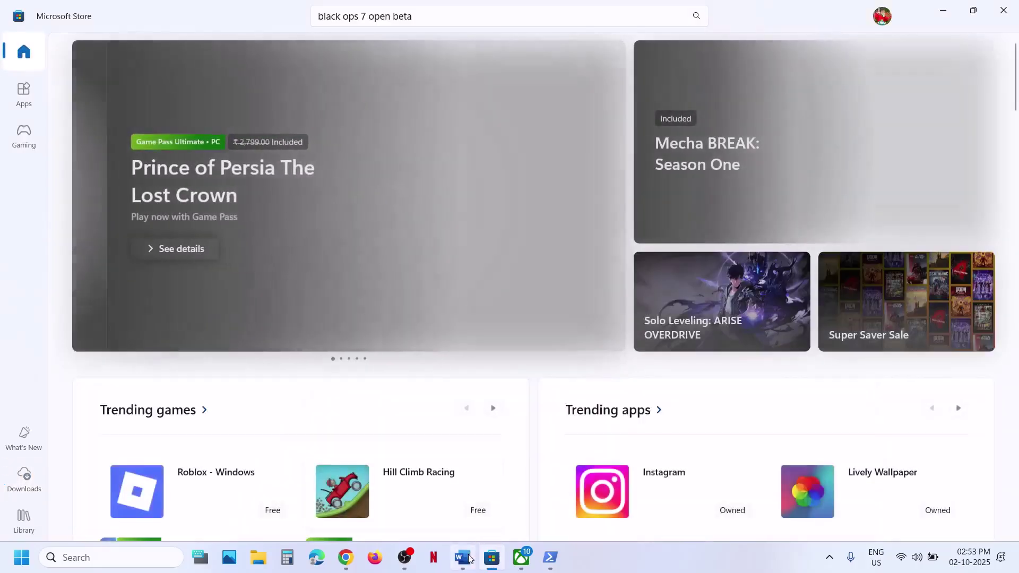
{"action": "left_click", "coordinate": [469, 558]}
{"action": "scroll", "coordinate": [323, 303], "scroll_direction": "down", "scroll_amount": 4}
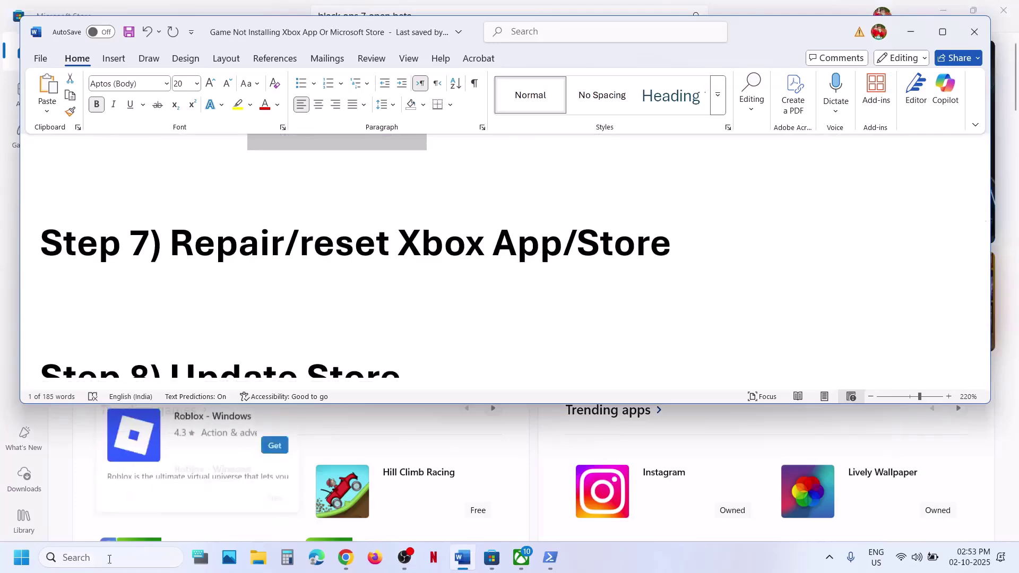
Open the Xbox app's settings page from a Windows Search for xbox
{"action": "left_click", "coordinate": [100, 561]}
{"action": "type", "text": "xbox"}
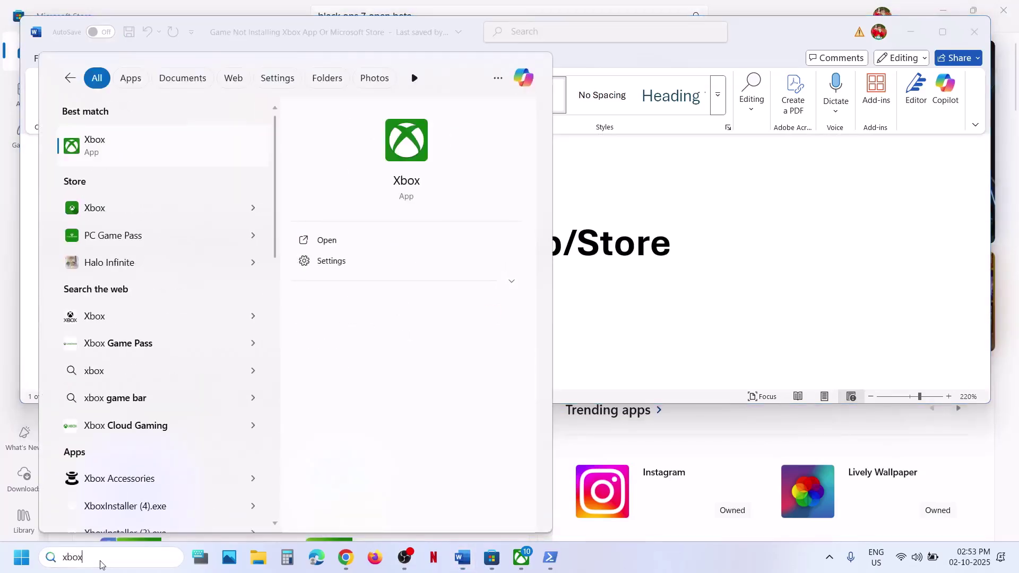
{"action": "right_click", "coordinate": [101, 150]}
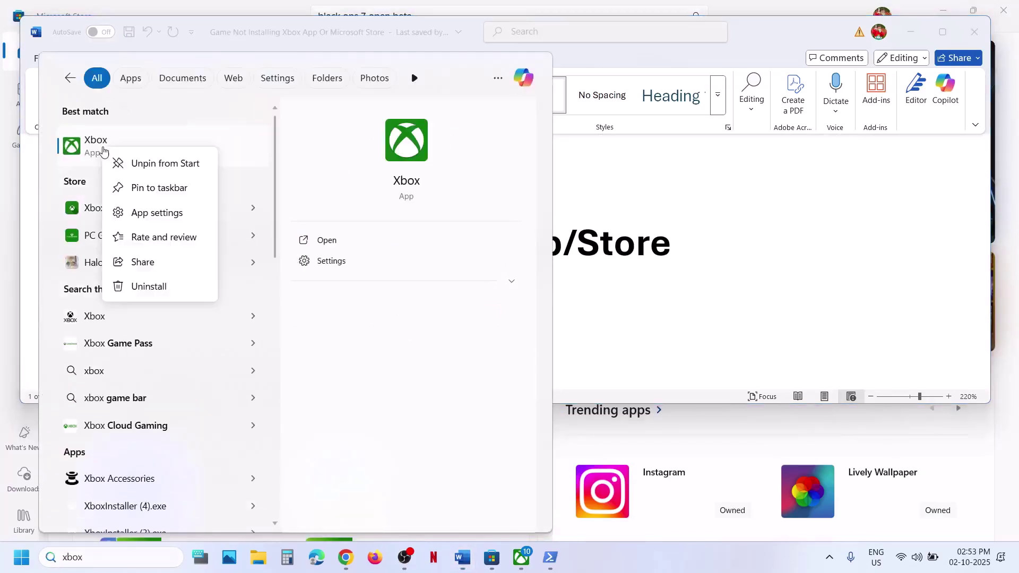
{"action": "left_click", "coordinate": [158, 222]}
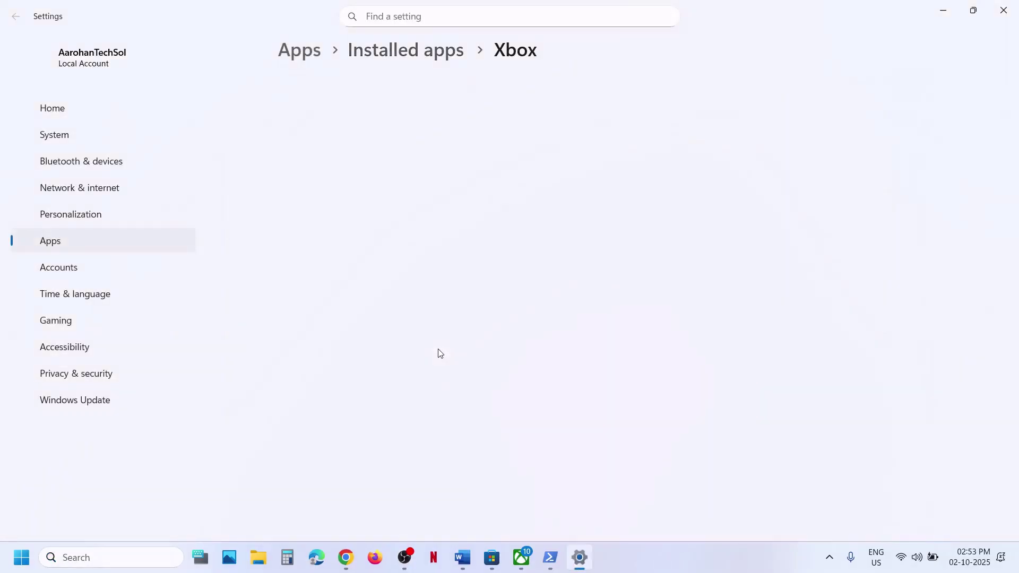
Repair the Xbox app, then reset it and confirm the reset
{"action": "scroll", "coordinate": [440, 353], "scroll_direction": "down", "scroll_amount": 10}
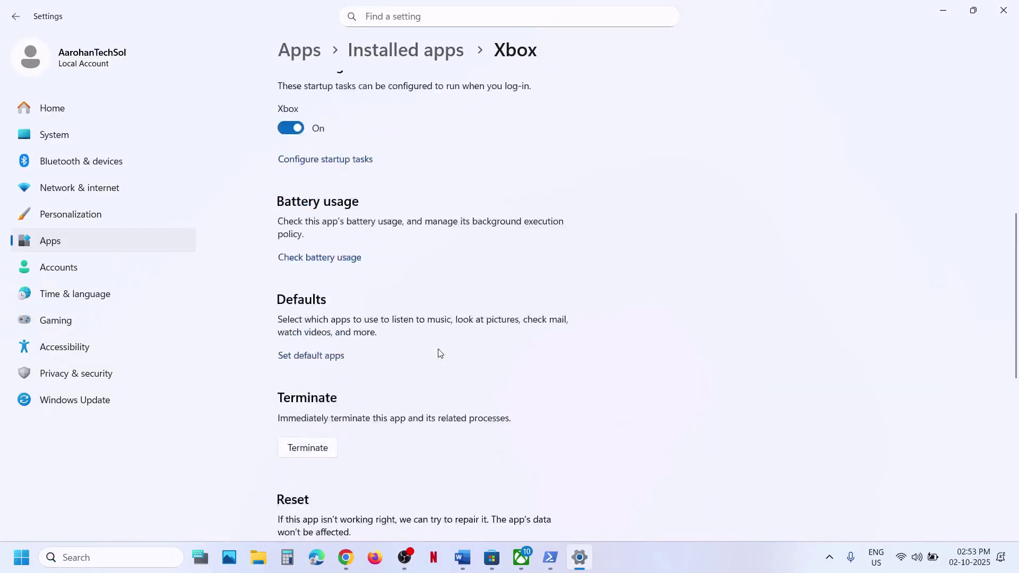
{"action": "scroll", "coordinate": [323, 337], "scroll_direction": "down", "scroll_amount": 1}
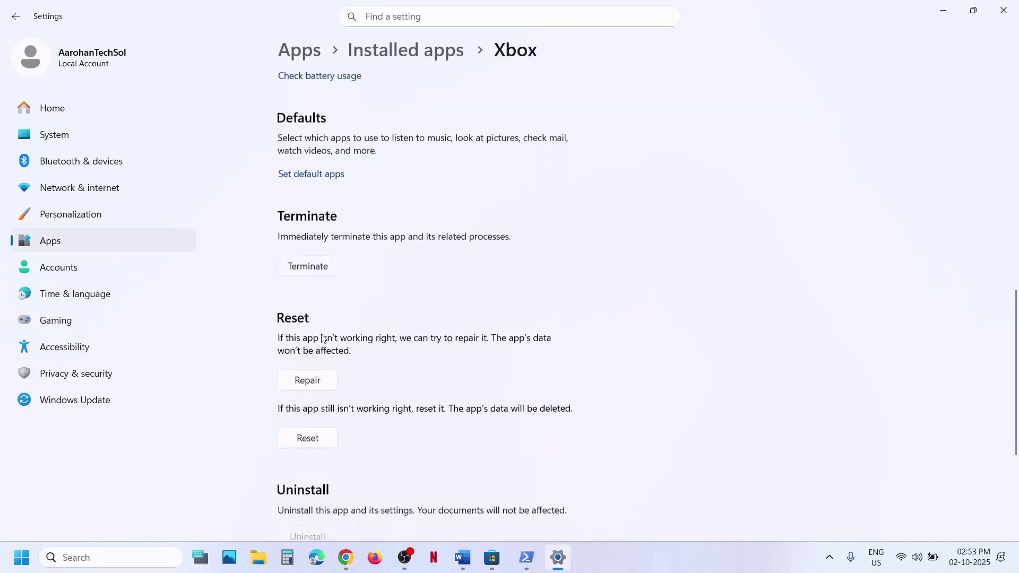
{"action": "left_click", "coordinate": [317, 378]}
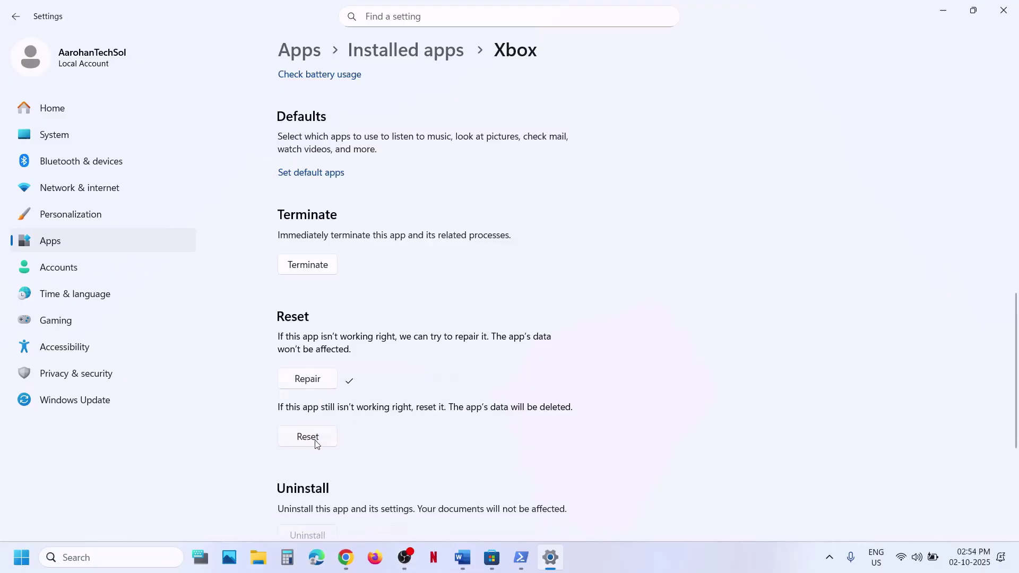
{"action": "left_click", "coordinate": [308, 435]}
{"action": "left_click", "coordinate": [386, 402]}
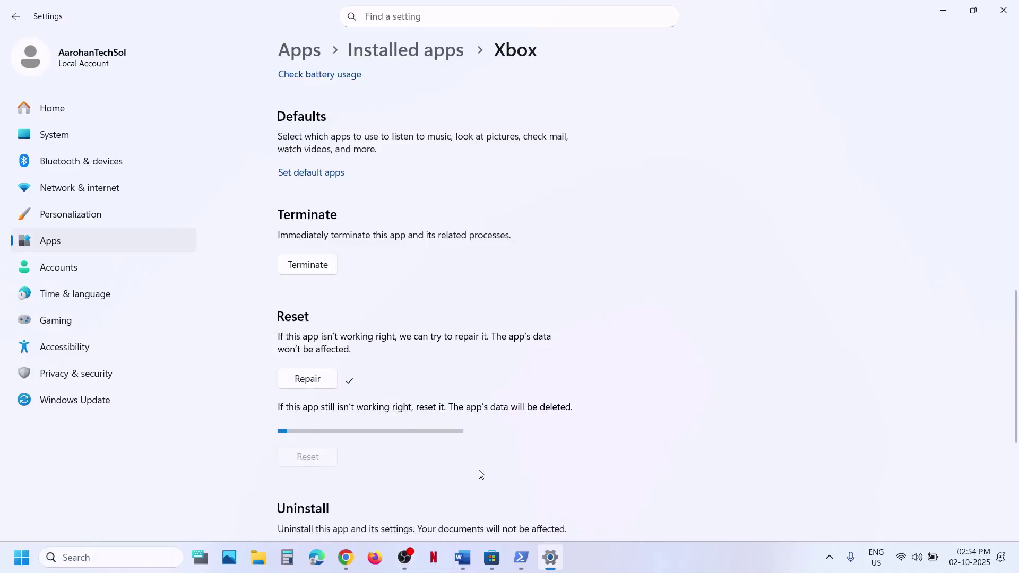
{"action": "left_click", "coordinate": [465, 559]}
Check for updates on the Store's Updates & downloads page, which finds a Ubisoft Connect - PC update
{"action": "scroll", "coordinate": [282, 268], "scroll_direction": "down", "scroll_amount": 3}
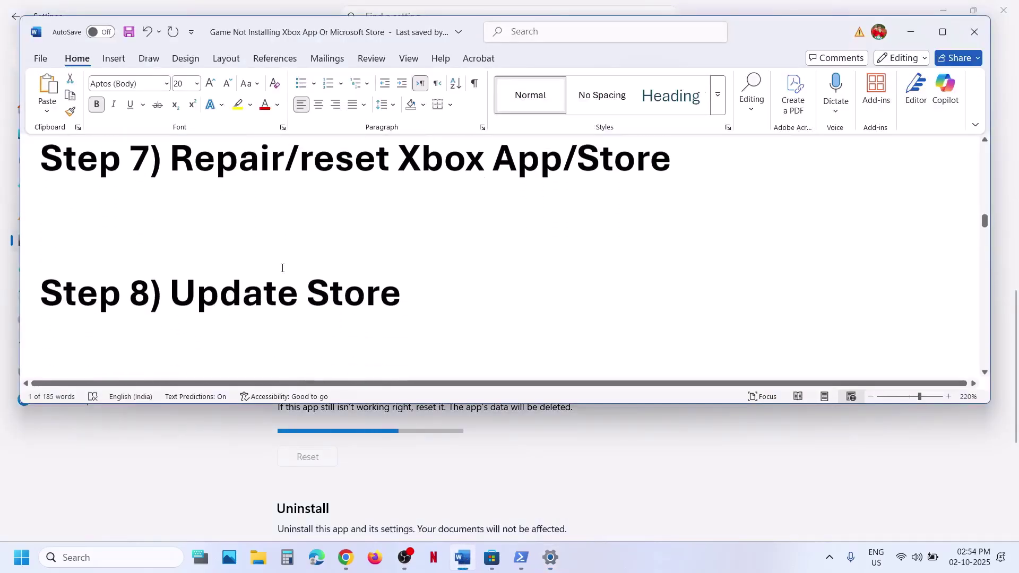
{"action": "left_click_drag", "start_coordinate": [171, 275], "coordinate": [455, 277]}
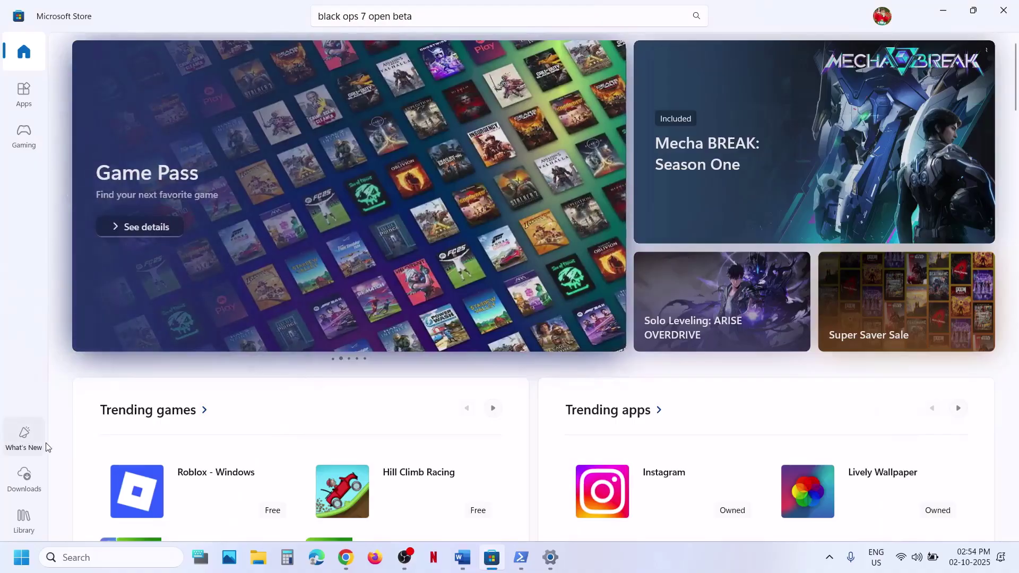
{"action": "left_click", "coordinate": [25, 478]}
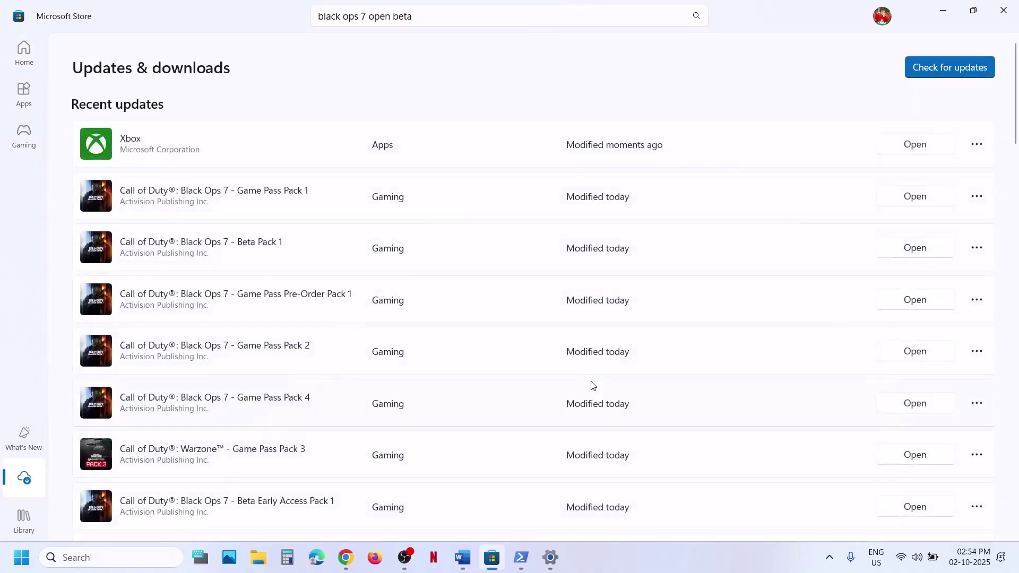
{"action": "left_click", "coordinate": [953, 73]}
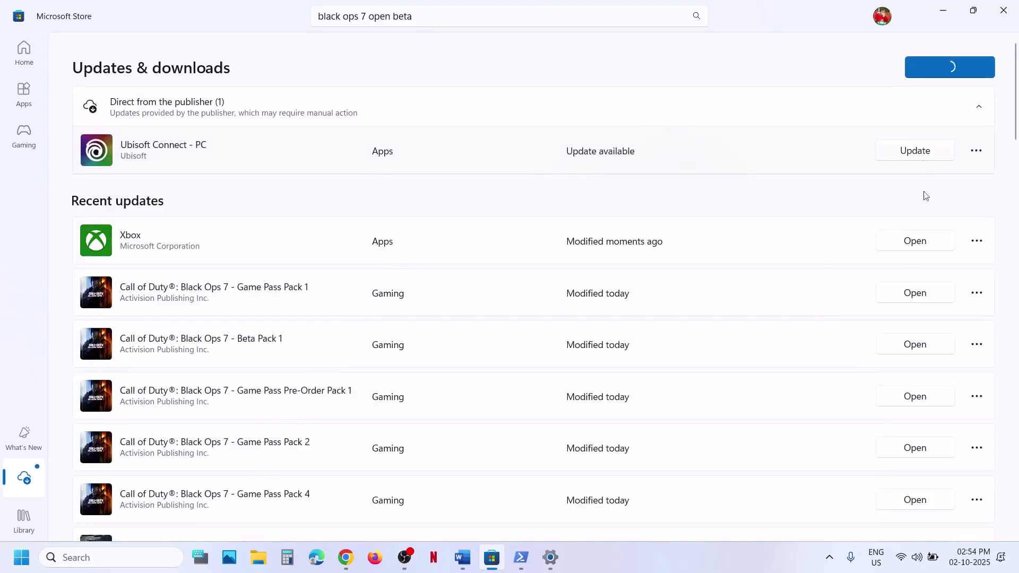
{"action": "left_click", "coordinate": [472, 557]}
Follow the checklist's Xbox identity provider link and open its Microsoft Store page, which shows Installed
{"action": "scroll", "coordinate": [401, 256], "scroll_direction": "down", "scroll_amount": 4}
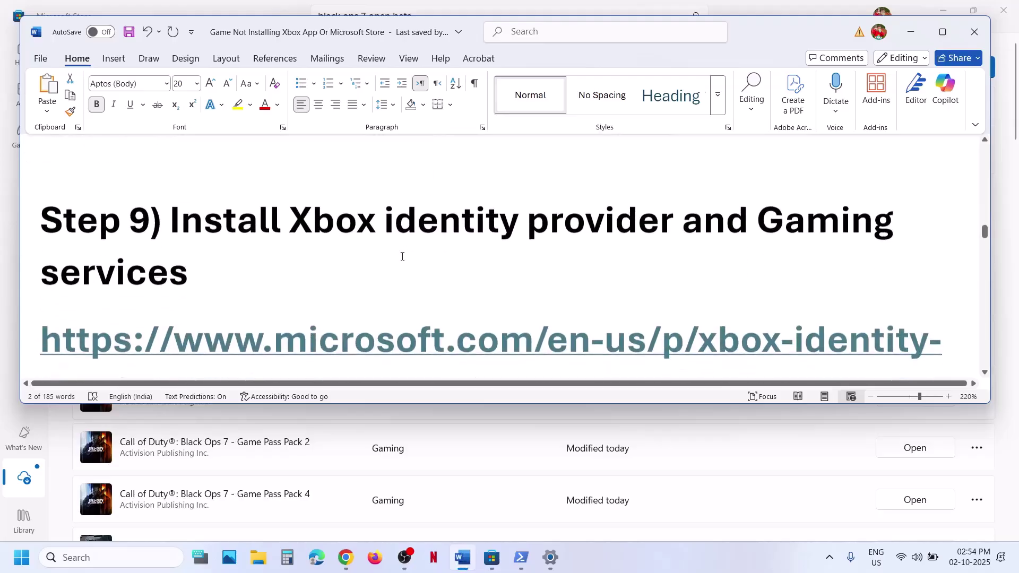
{"action": "scroll", "coordinate": [401, 256], "scroll_direction": "down", "scroll_amount": 2}
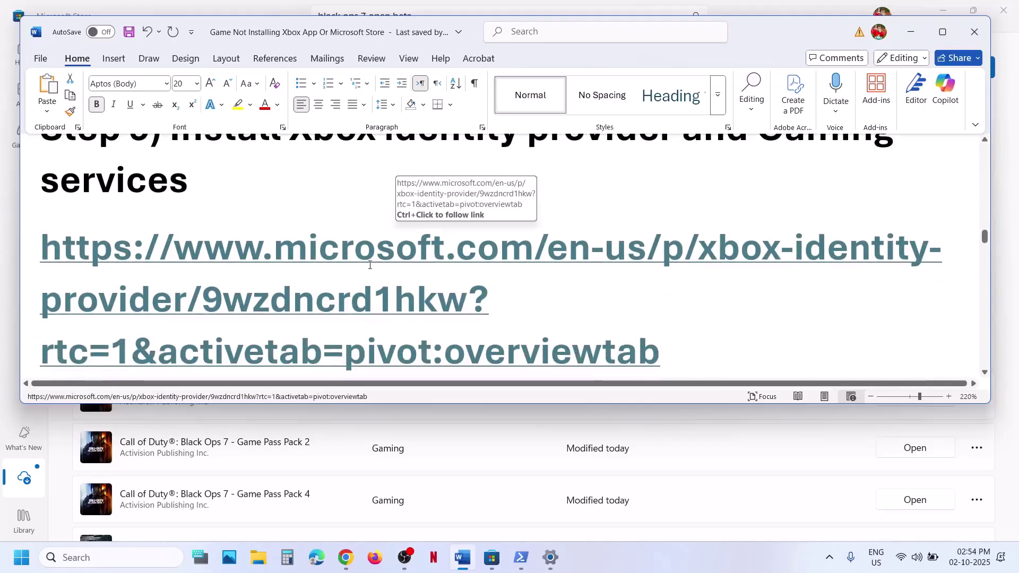
{"action": "left_click", "coordinate": [371, 264], "text": "ctrl"}
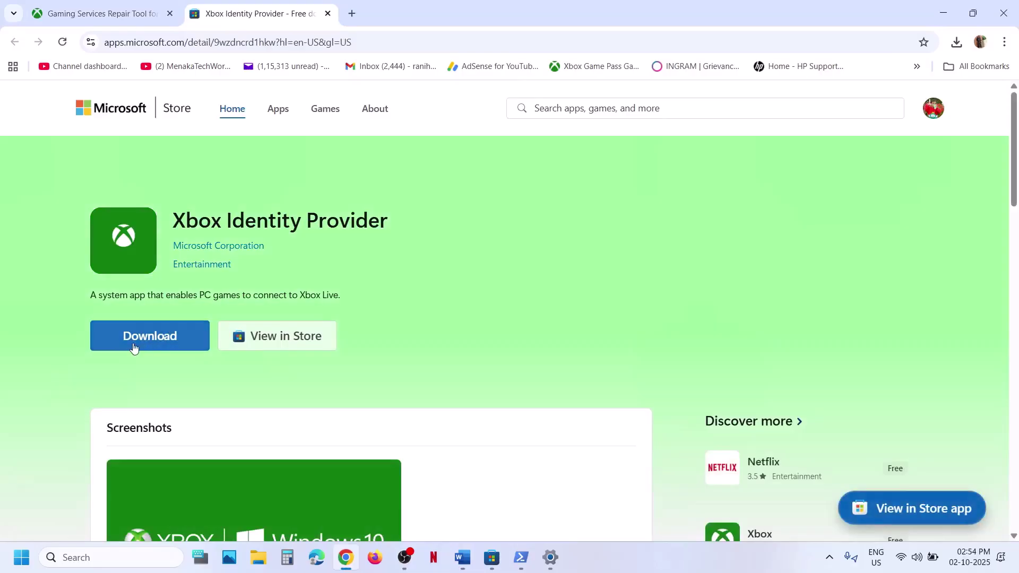
{"action": "left_click", "coordinate": [134, 343]}
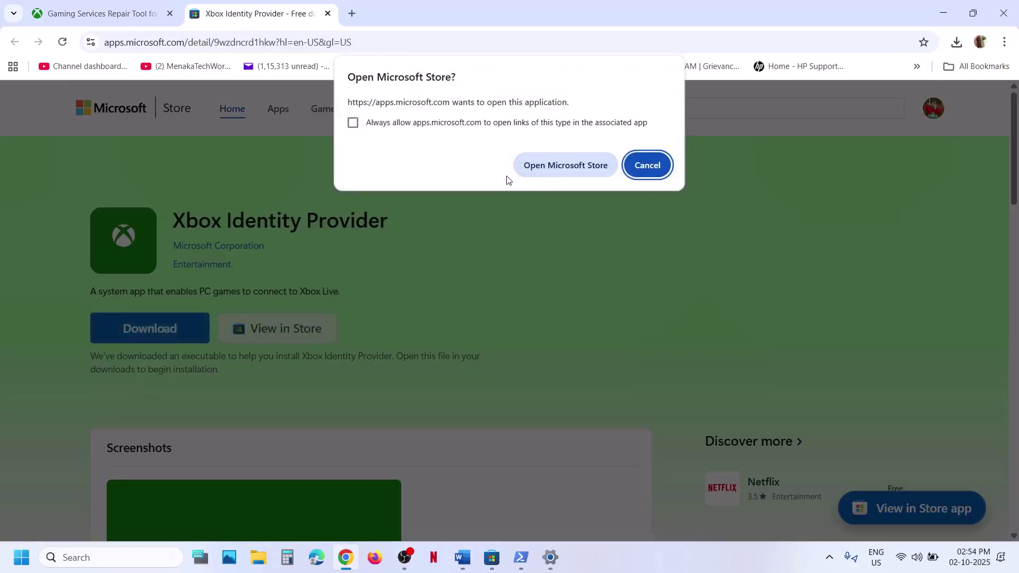
{"action": "left_click", "coordinate": [551, 167]}
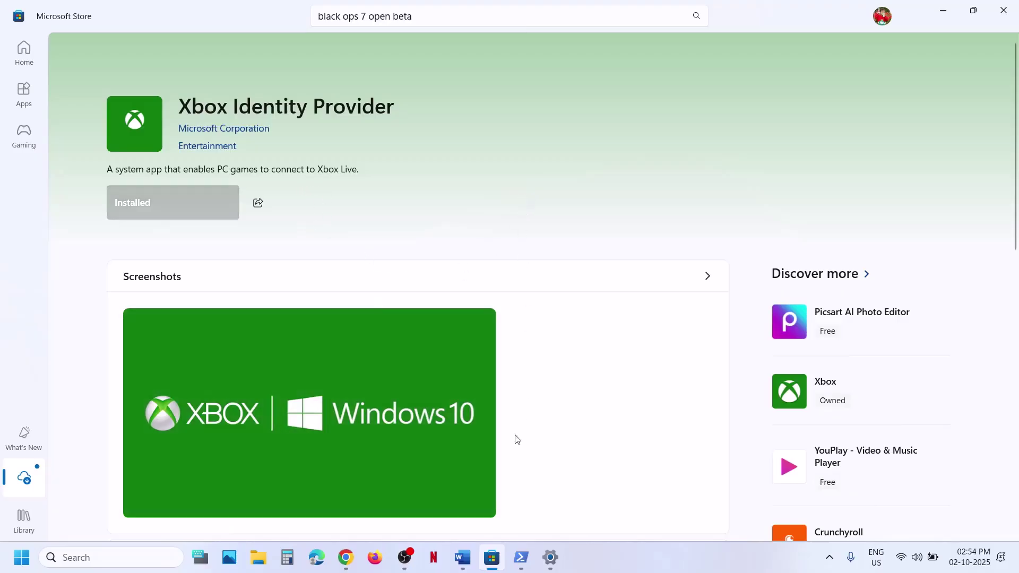
Copy the Gaming Services removal command from the Word checklist
{"action": "left_click", "coordinate": [461, 554]}
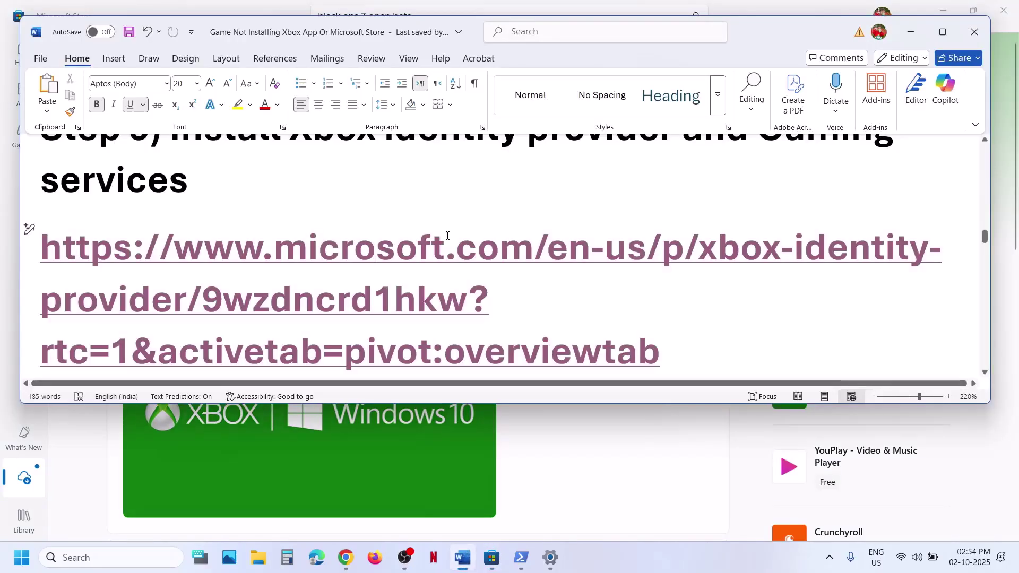
{"action": "scroll", "coordinate": [447, 235], "scroll_direction": "down", "scroll_amount": 5}
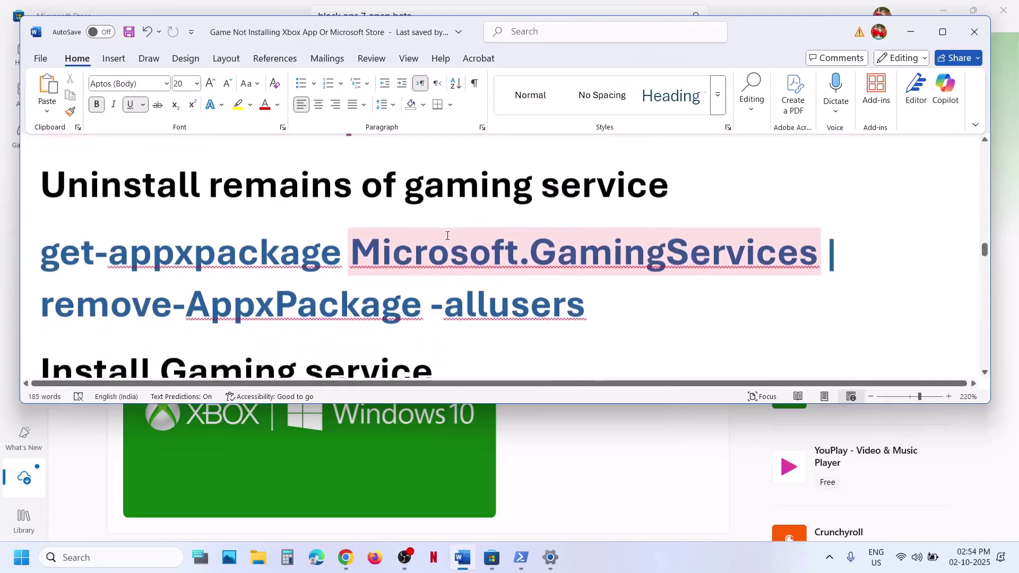
{"action": "left_click_drag", "start_coordinate": [587, 303], "coordinate": [43, 249]}
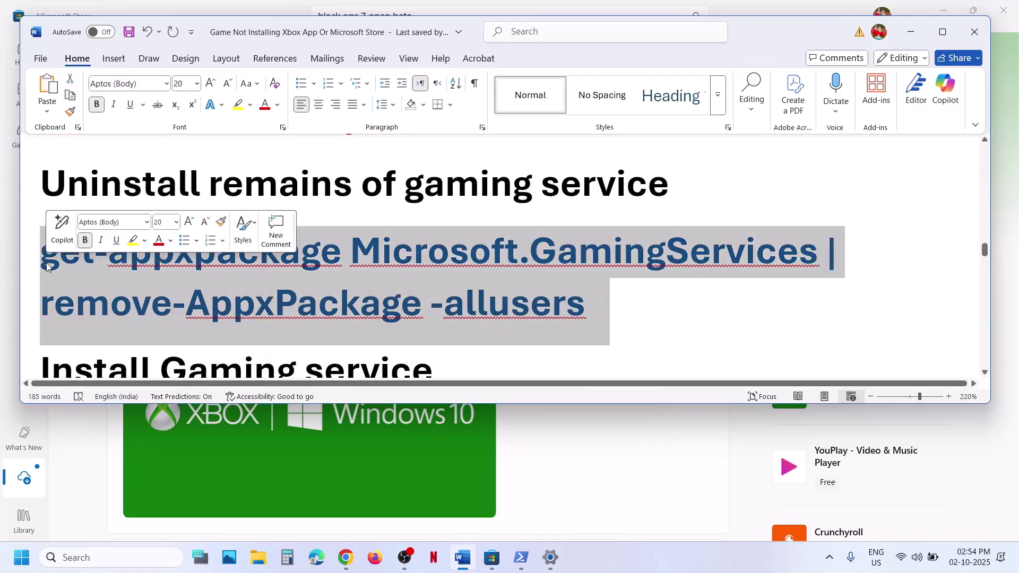
{"action": "right_click", "coordinate": [48, 259]}
{"action": "left_click", "coordinate": [102, 329]}
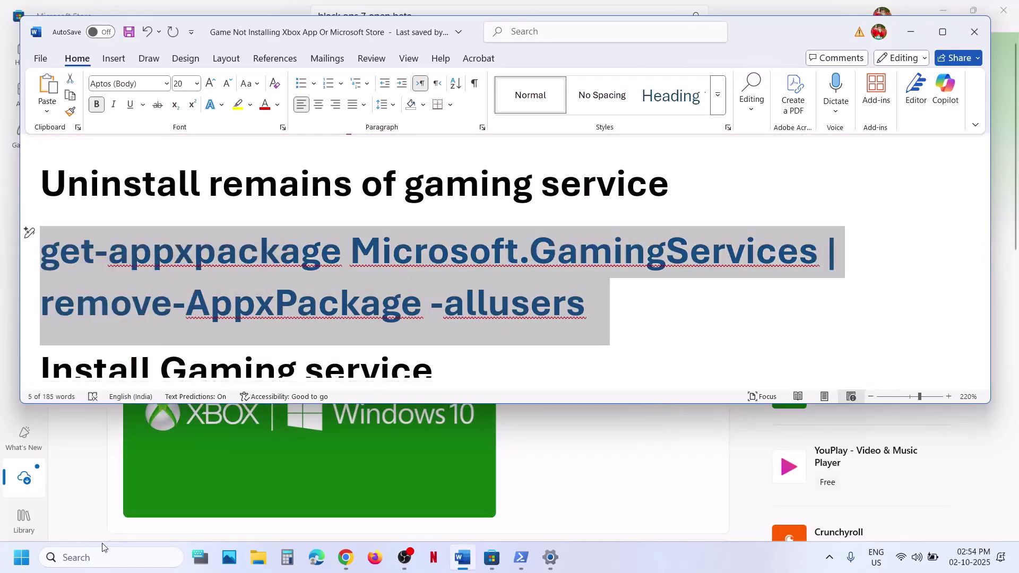
Launch Windows PowerShell as administrator
{"action": "left_click", "coordinate": [97, 556]}
{"action": "type", "text": "powershell"}
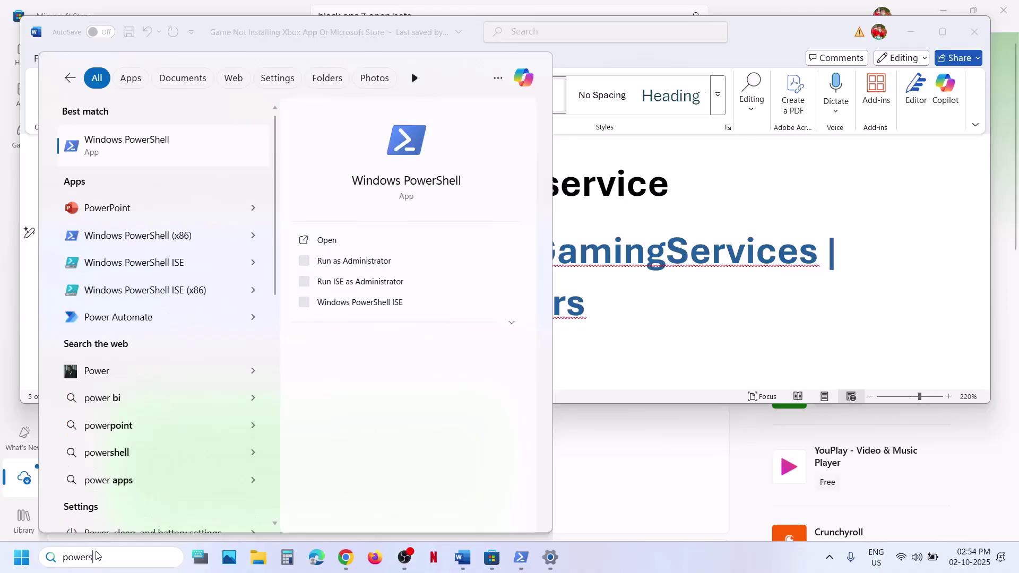
{"action": "right_click", "coordinate": [124, 153]}
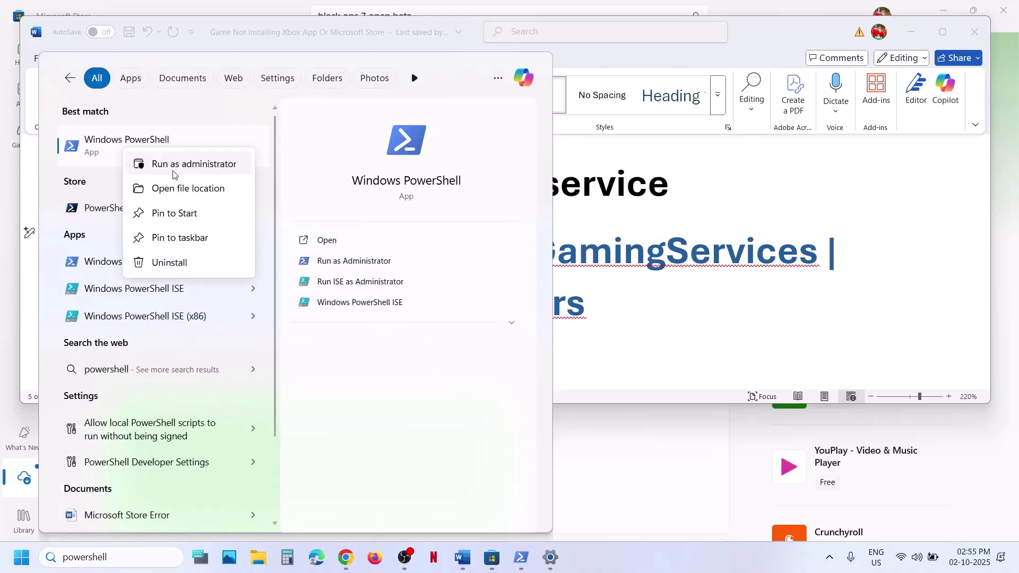
{"action": "left_click", "coordinate": [203, 165]}
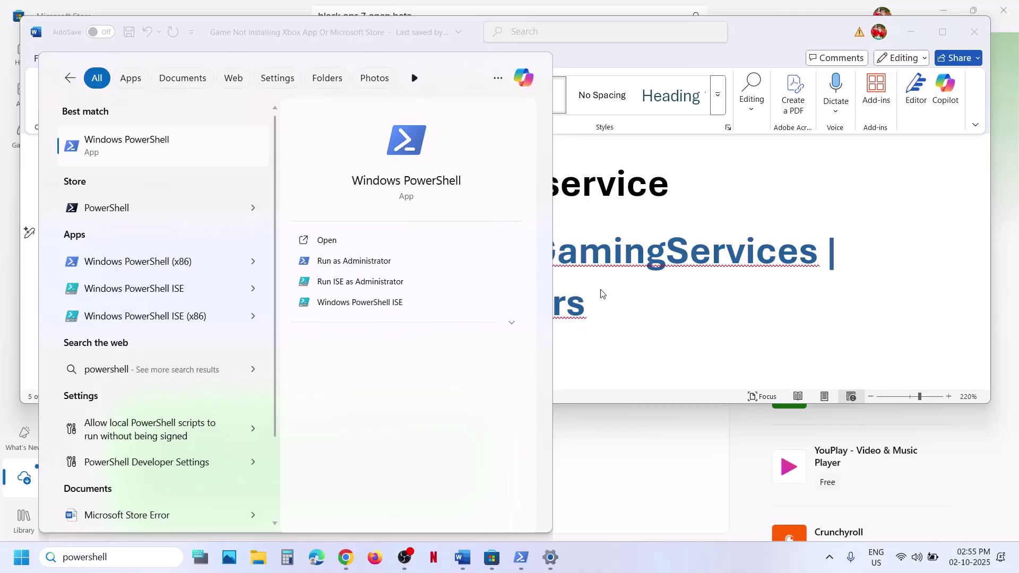
{"action": "left_click", "coordinate": [477, 391]}
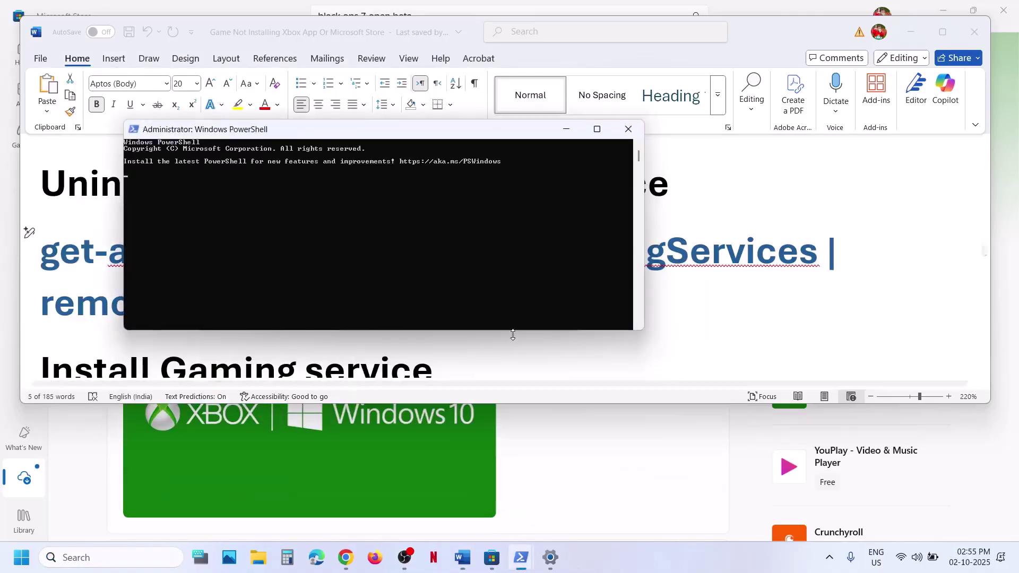
Paste the Gaming Services removal command into PowerShell and run it
{"action": "left_click", "coordinate": [333, 238]}
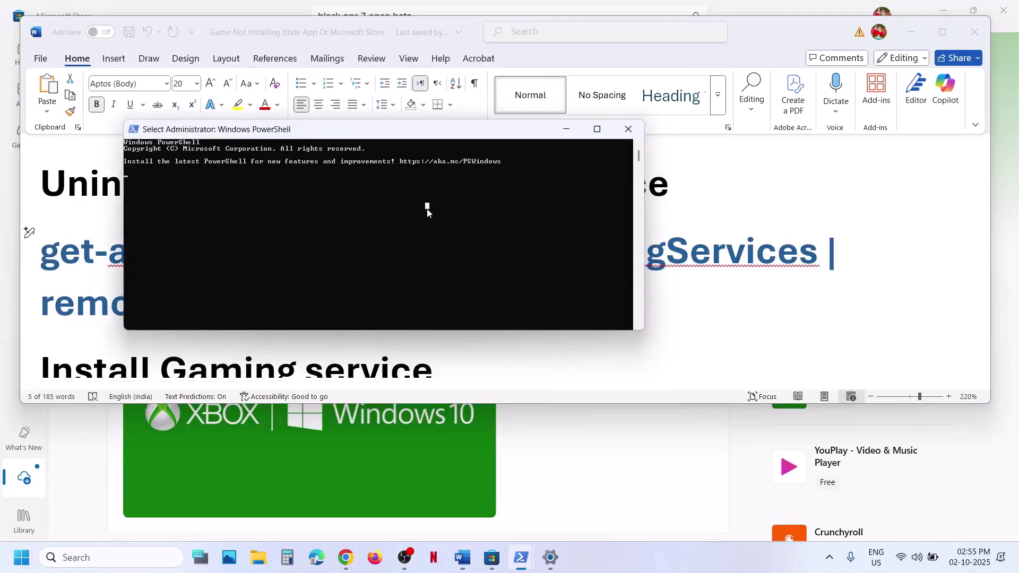
{"action": "key", "text": "Escape"}
{"action": "key", "text": "alt+Tab"}
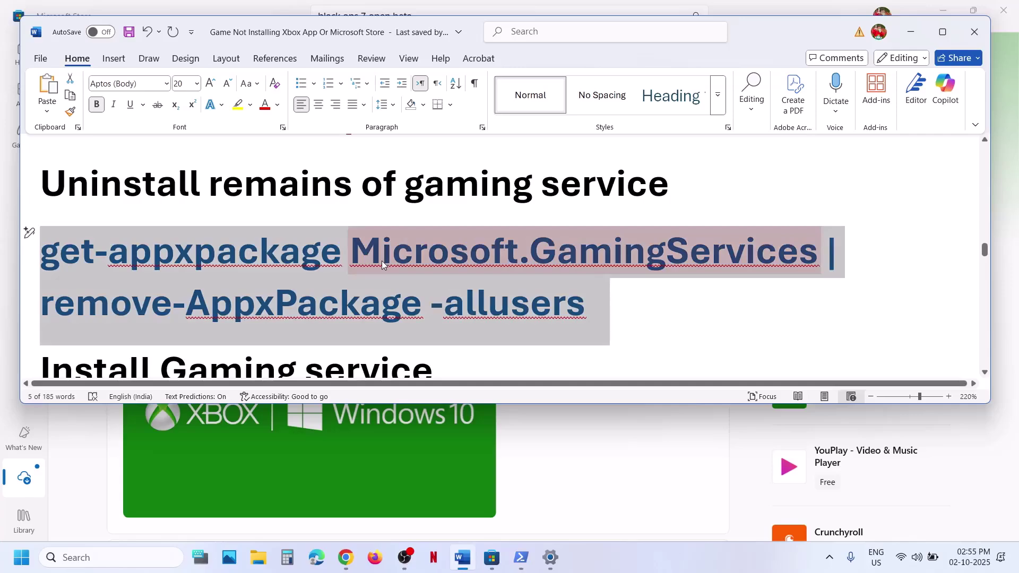
{"action": "key", "text": "ctrl+c"}
{"action": "key", "text": "alt+Tab"}
{"action": "right_click", "coordinate": [413, 224]}
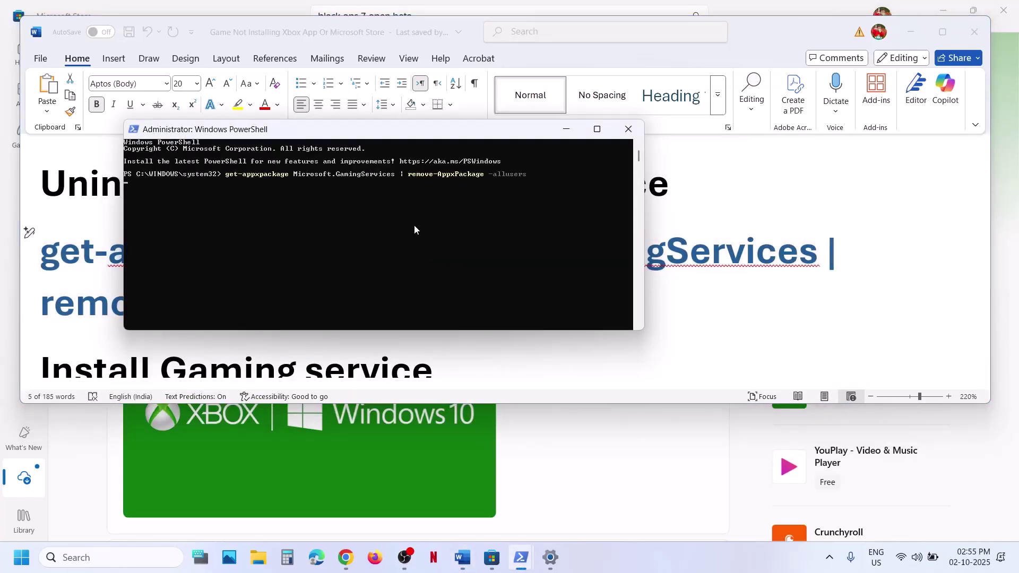
Copy the start ms-windows-store command from the checklist and run it in PowerShell
{"action": "key", "text": "alt+Tab"}
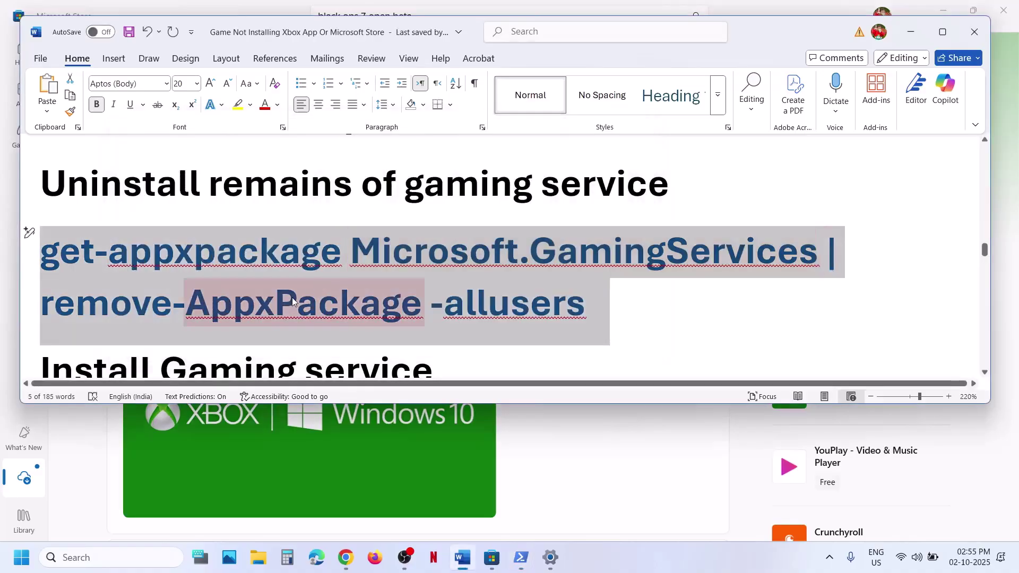
{"action": "scroll", "coordinate": [292, 298], "scroll_direction": "down", "scroll_amount": 3}
{"action": "triple_click", "coordinate": [326, 286]}
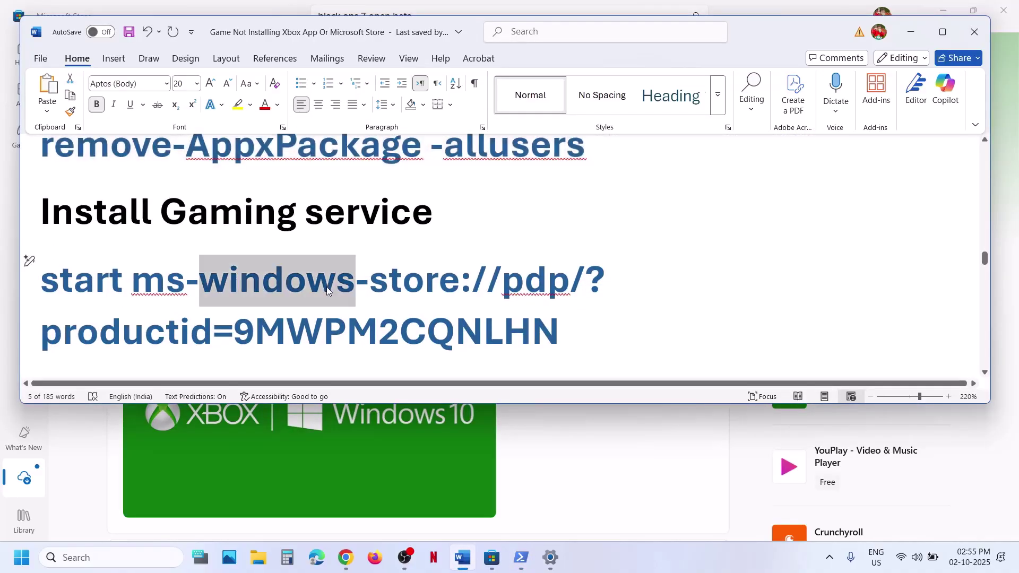
{"action": "key", "text": "alt+Tab"}
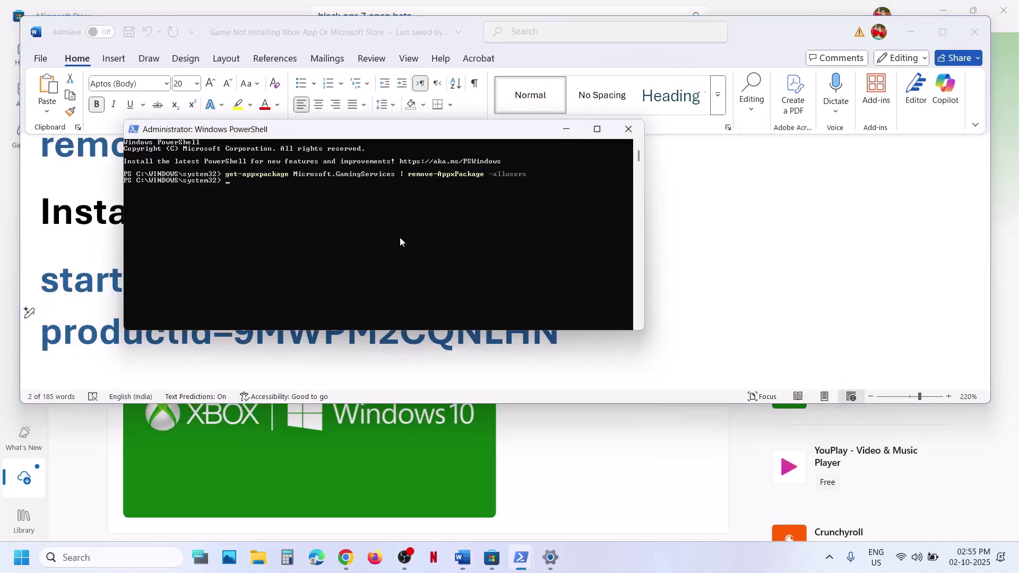
{"action": "key", "text": "ctrl+v"}
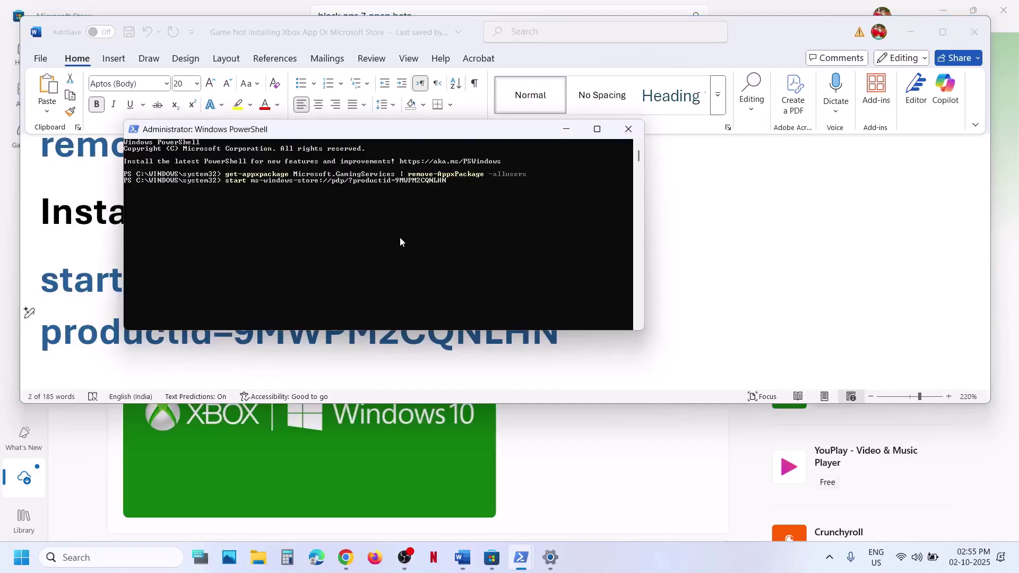
{"action": "key", "text": "Return"}
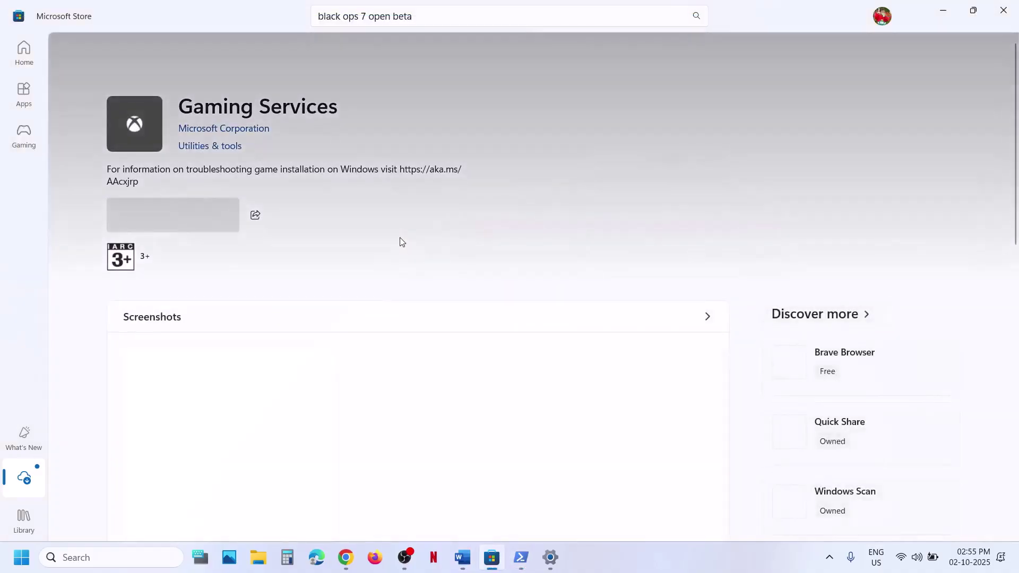
Install Gaming Services from its Store page and approve the permission prompt
{"action": "left_click", "coordinate": [172, 220]}
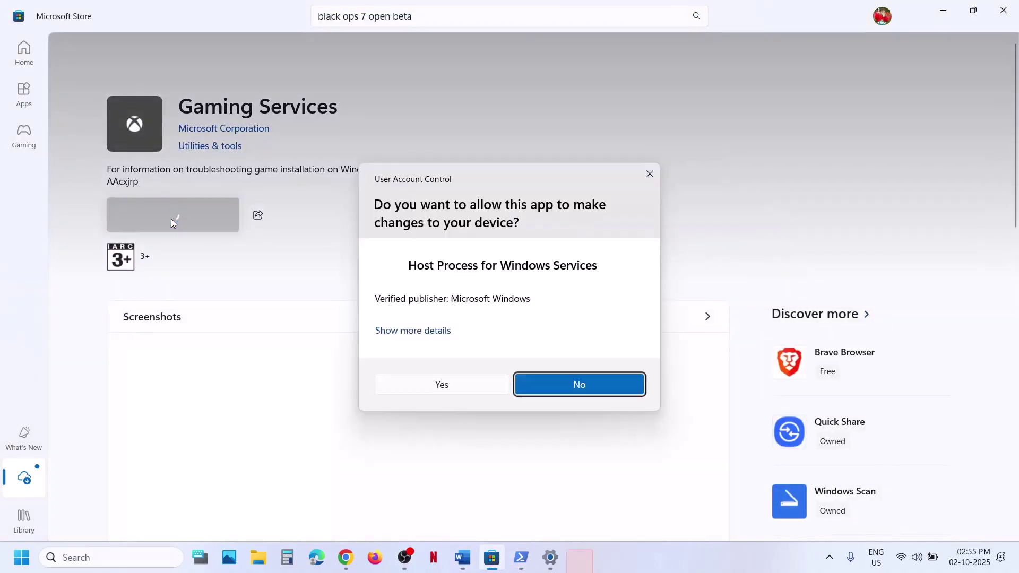
{"action": "left_click", "coordinate": [440, 390]}
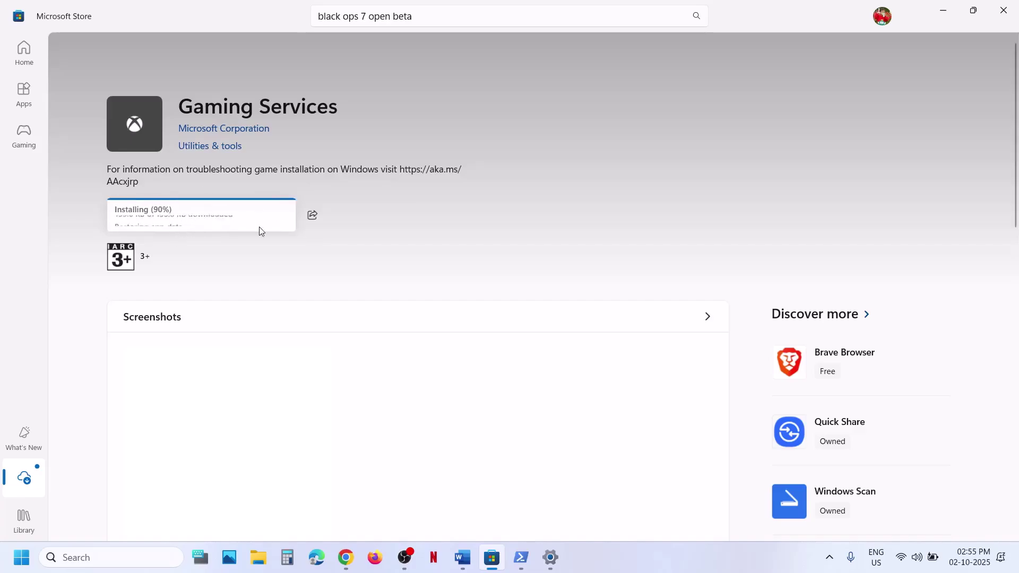
Maximize the checklist and launch the Services app from Windows Search
{"action": "left_click", "coordinate": [459, 568]}
{"action": "scroll", "coordinate": [333, 328], "scroll_direction": "down", "scroll_amount": 5}
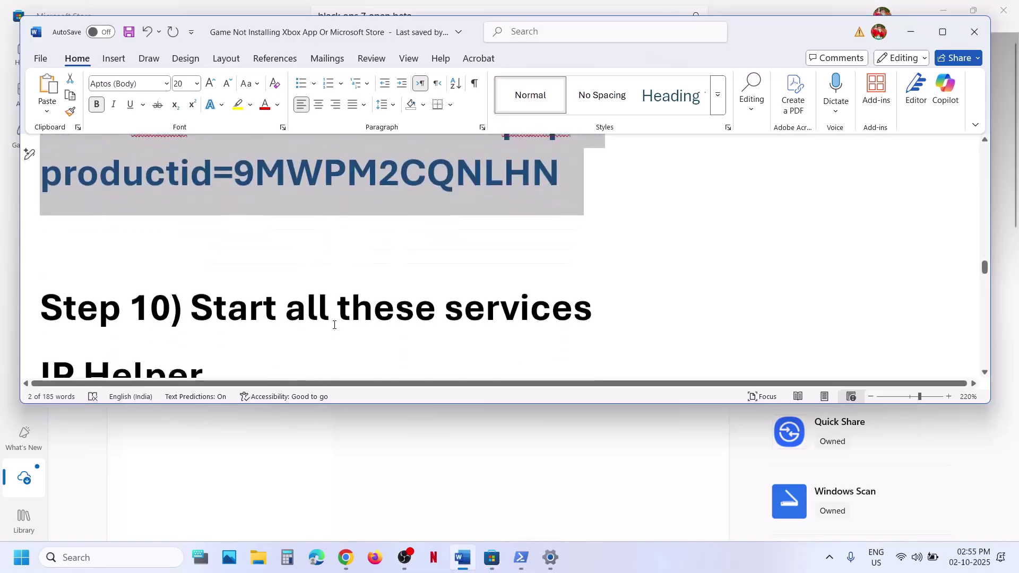
{"action": "left_click", "coordinate": [942, 33]}
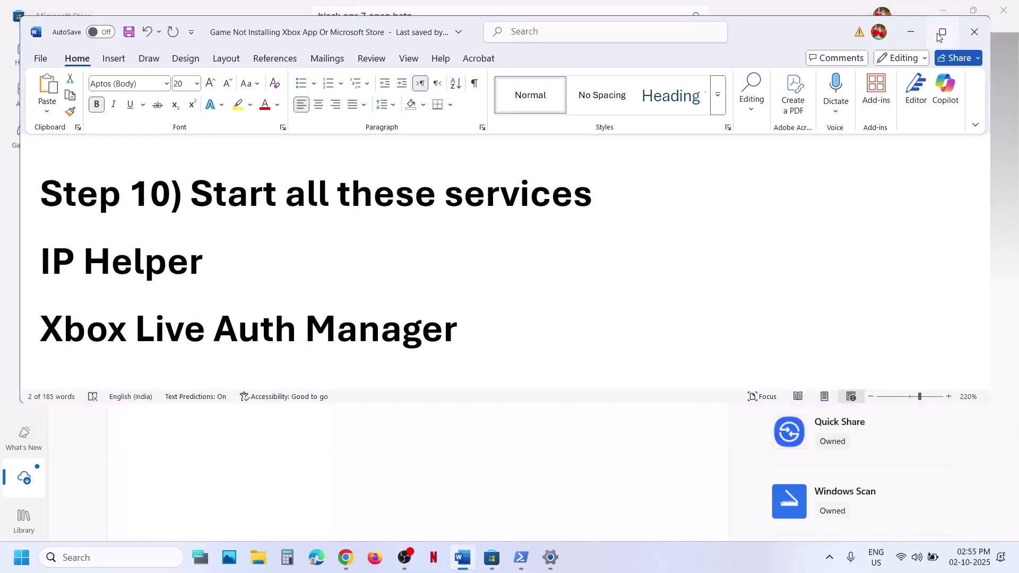
{"action": "left_click", "coordinate": [136, 565]}
{"action": "type", "text": "services"}
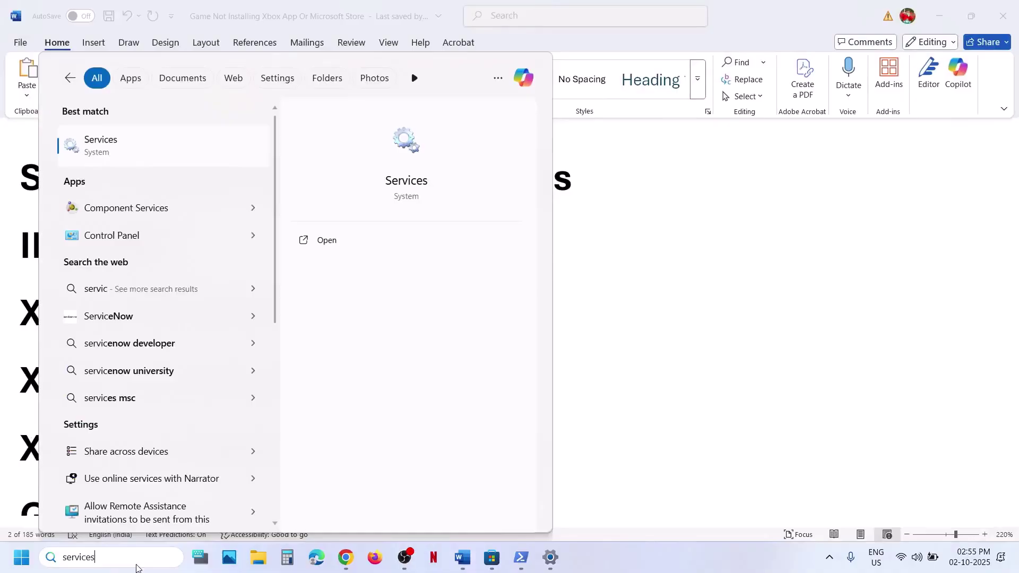
{"action": "key", "text": "Return"}
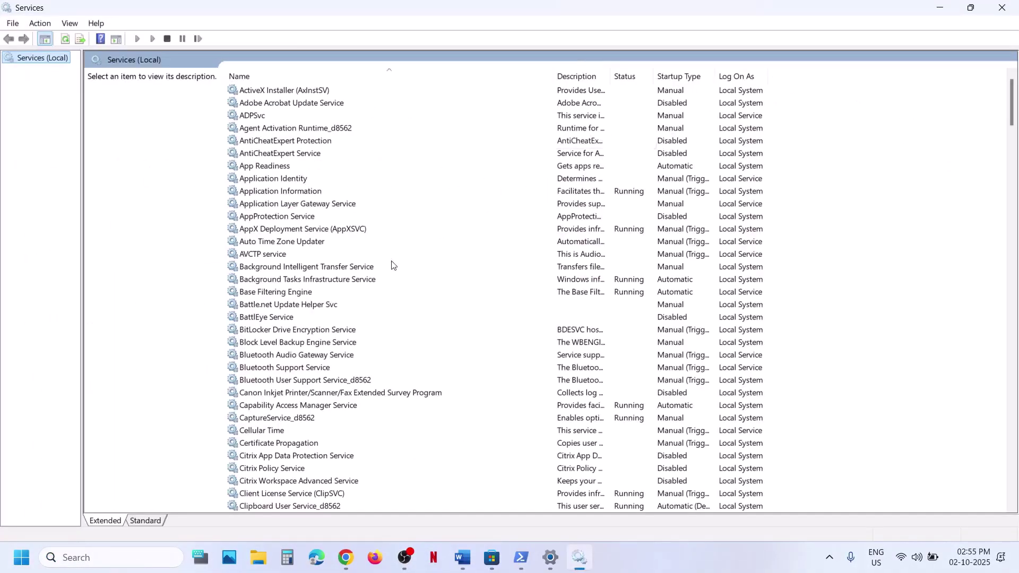
Set the IP Helper service's startup type to Automatic and apply it
{"action": "left_click", "coordinate": [325, 346]}
{"action": "key", "text": "i"}
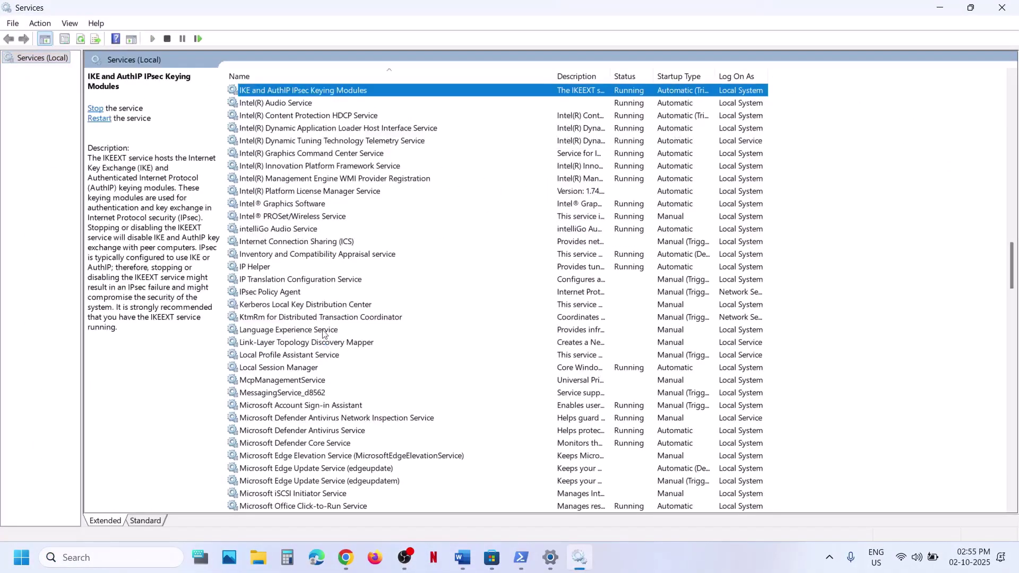
{"action": "left_click", "coordinate": [274, 266]}
{"action": "double_click", "coordinate": [316, 269]}
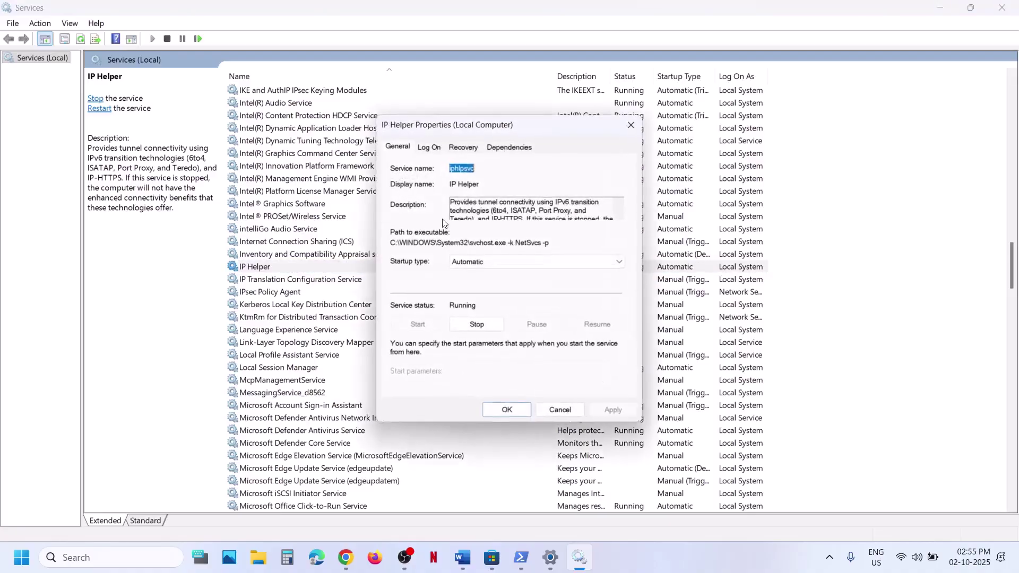
{"action": "left_click", "coordinate": [514, 260]}
{"action": "left_click", "coordinate": [492, 282]}
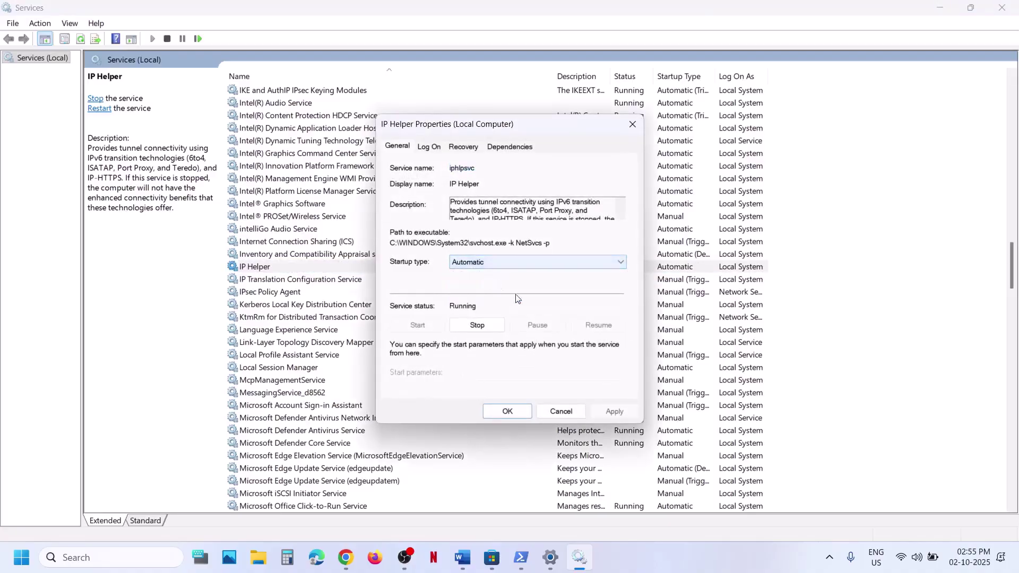
{"action": "left_click", "coordinate": [610, 412]}
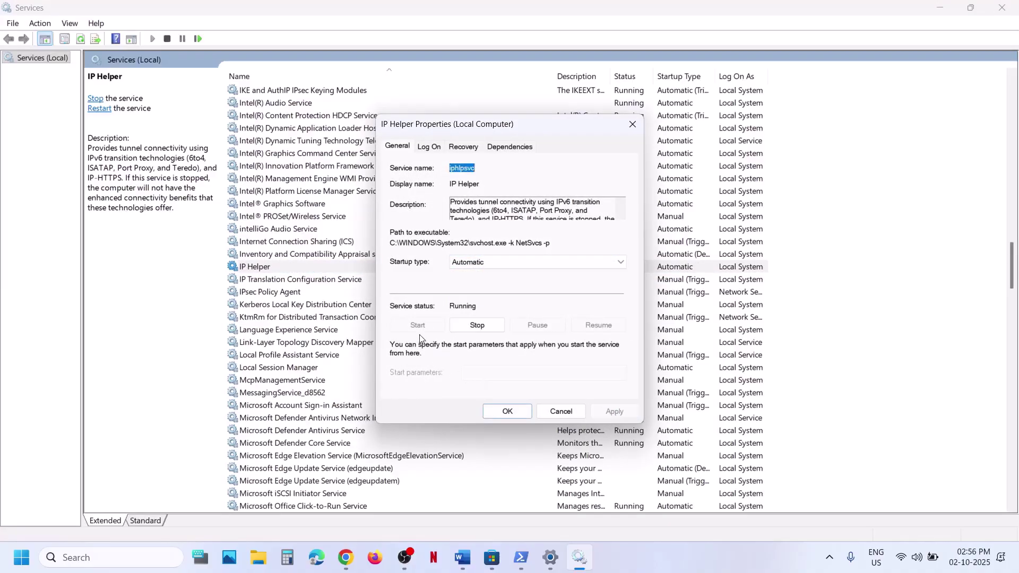
{"action": "left_click", "coordinate": [507, 412]}
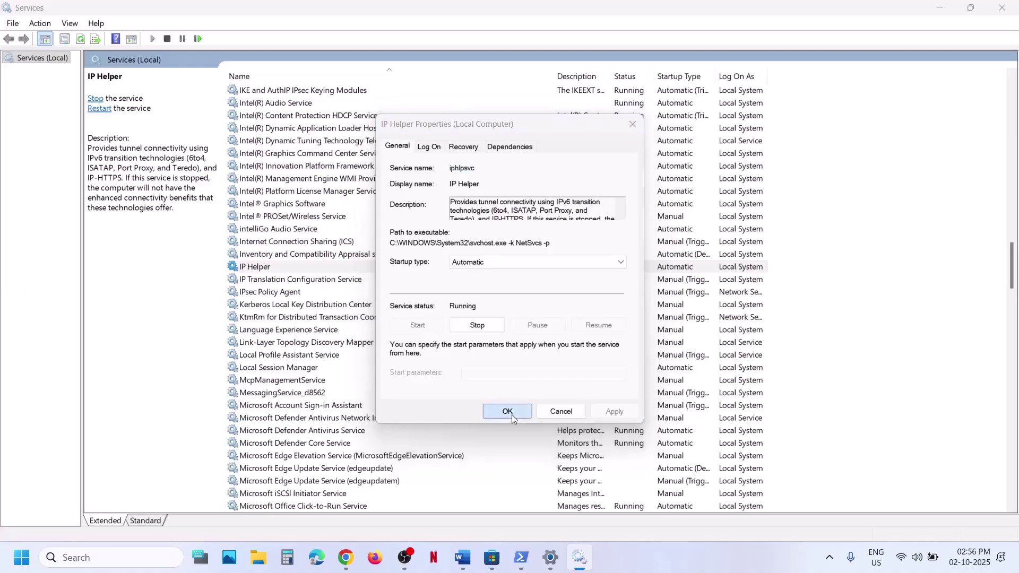
{"action": "left_click", "coordinate": [325, 420]}
{"action": "key", "text": "x"}
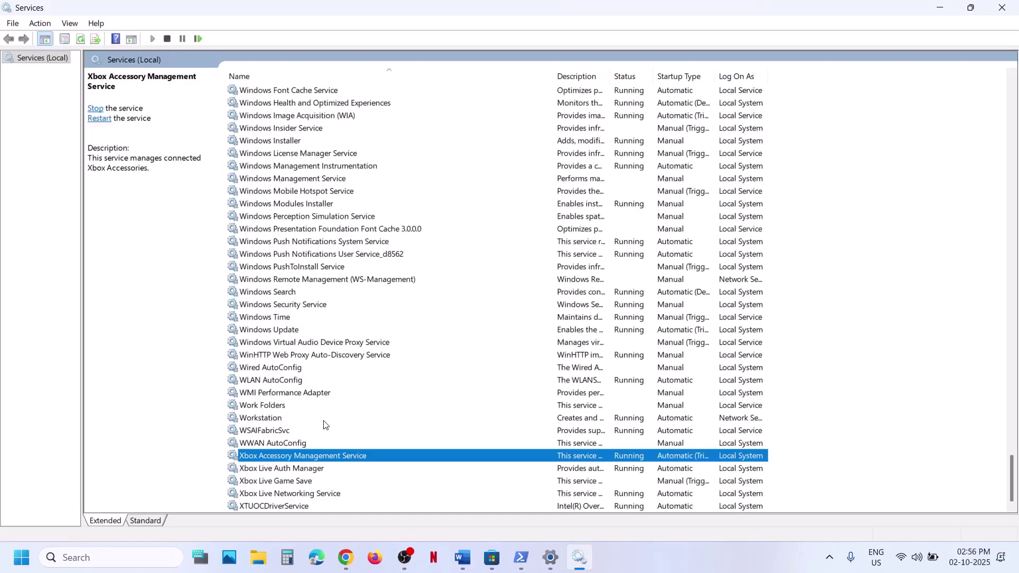
Set Xbox Accessory Management Service and Xbox Live Auth Manager to Automatic startup
{"action": "double_click", "coordinate": [280, 457]}
{"action": "left_click", "coordinate": [482, 266]}
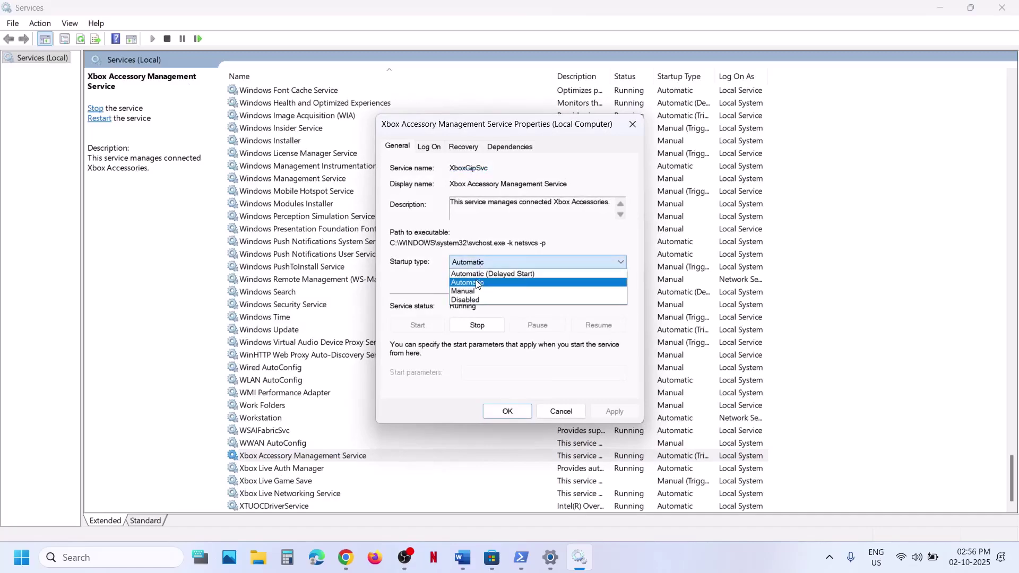
{"action": "left_click", "coordinate": [477, 284]}
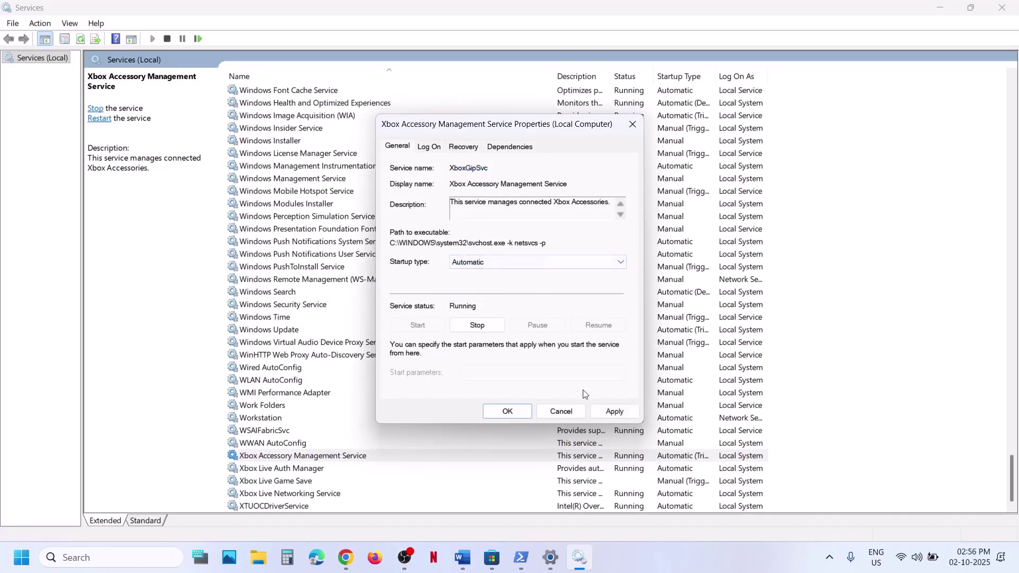
{"action": "left_click", "coordinate": [611, 412]}
{"action": "left_click", "coordinate": [499, 411]}
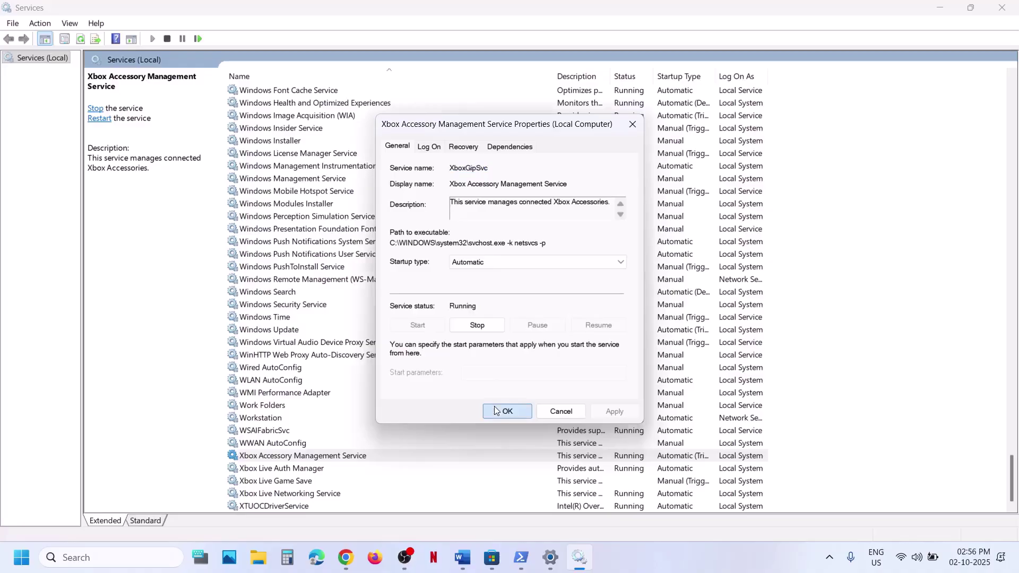
{"action": "double_click", "coordinate": [286, 469]}
{"action": "left_click", "coordinate": [471, 262]}
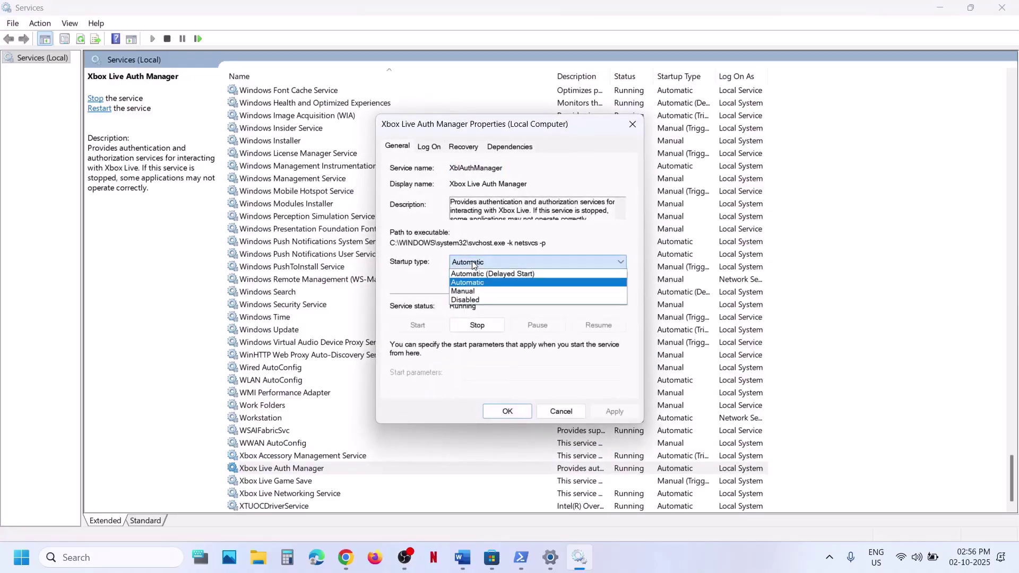
{"action": "left_click", "coordinate": [471, 282]}
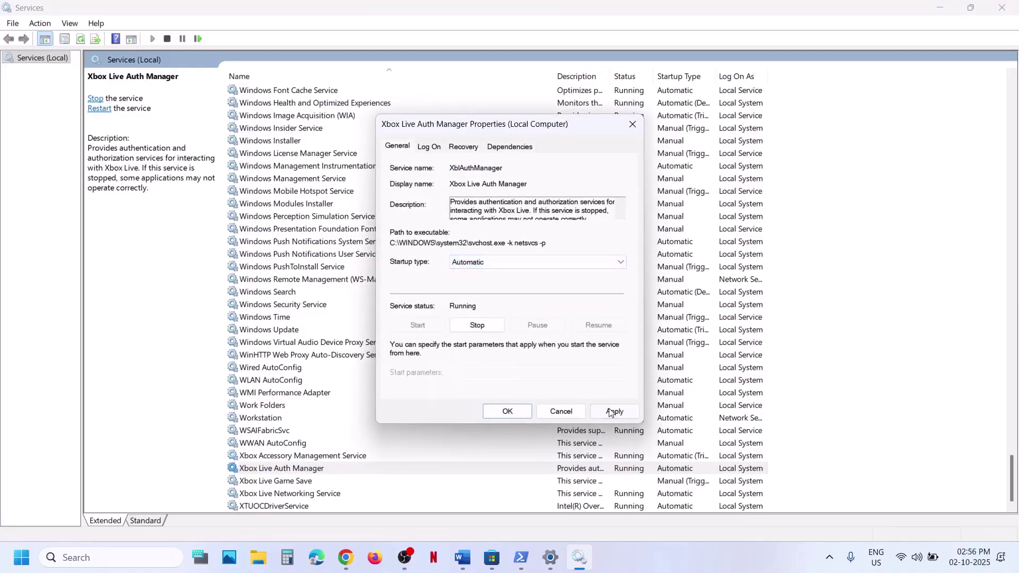
{"action": "left_click", "coordinate": [611, 412]}
{"action": "left_click", "coordinate": [497, 413]}
Set Xbox Live Game Save to Automatic and start it, and set Xbox Live Networking Service to Automatic
{"action": "double_click", "coordinate": [310, 482]}
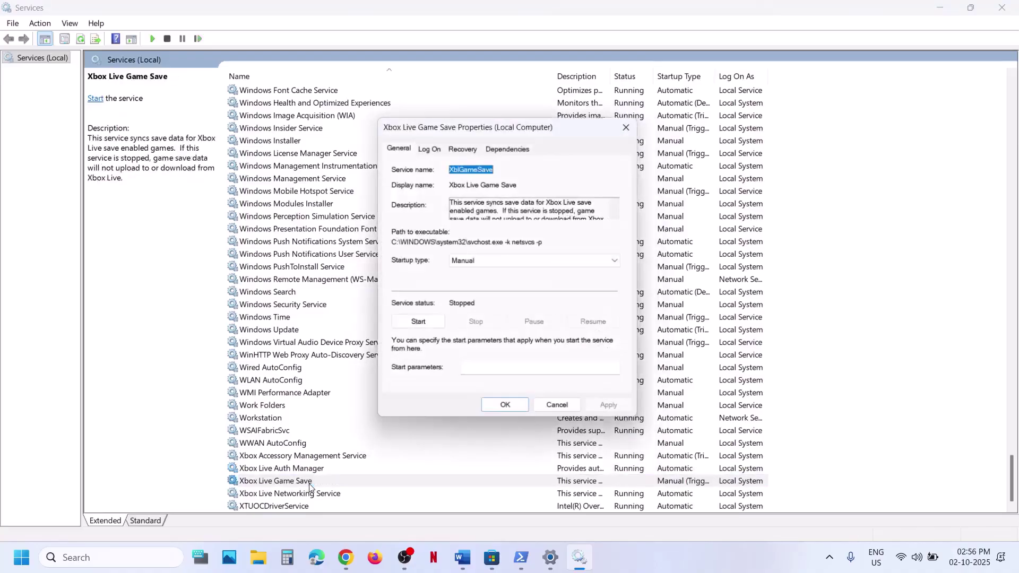
{"action": "left_click", "coordinate": [483, 262]}
{"action": "left_click", "coordinate": [481, 284]}
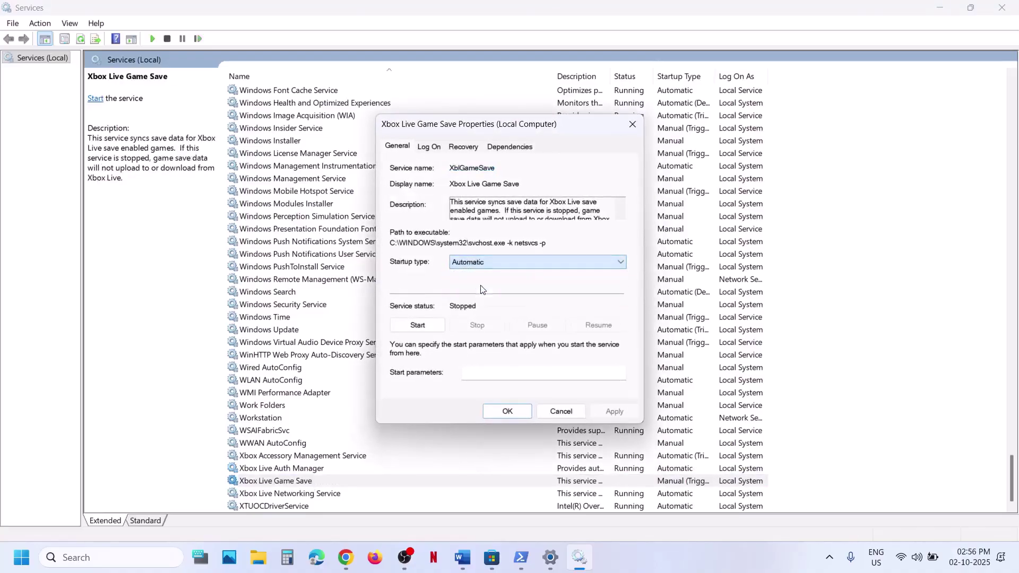
{"action": "left_click", "coordinate": [612, 413]}
{"action": "left_click", "coordinate": [418, 329]}
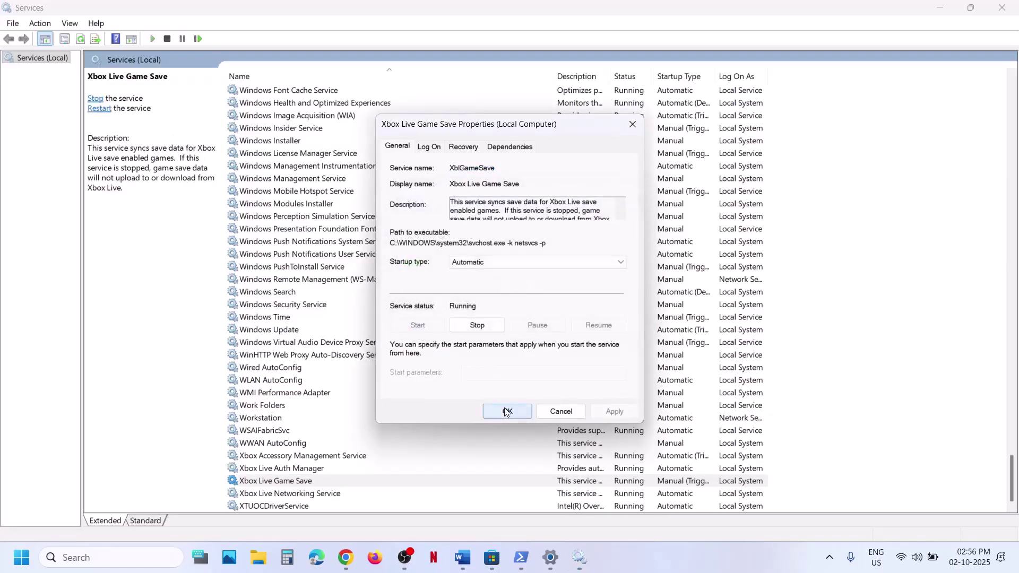
{"action": "left_click", "coordinate": [546, 412]}
{"action": "double_click", "coordinate": [304, 496]}
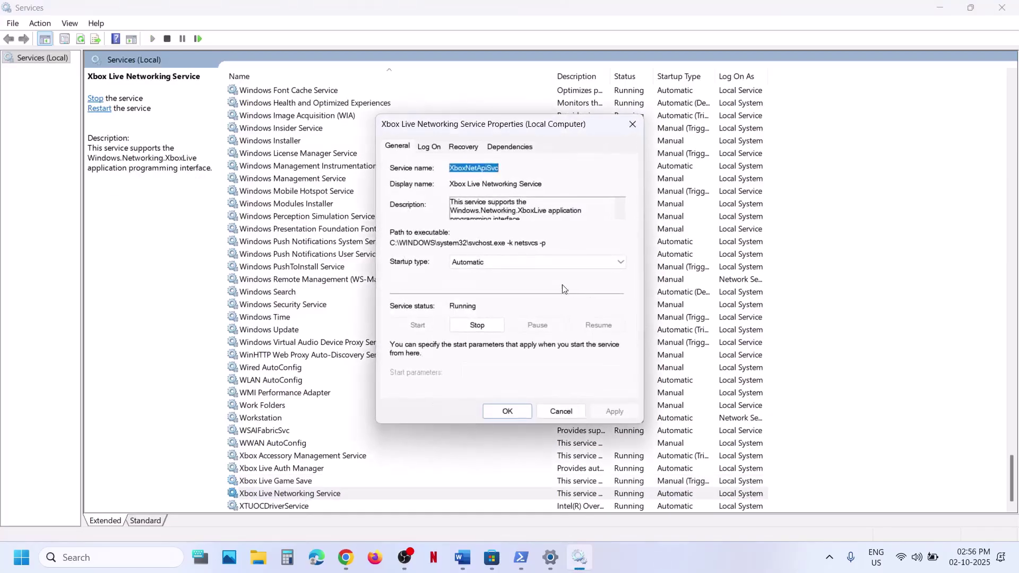
{"action": "left_click", "coordinate": [520, 263]}
{"action": "left_click", "coordinate": [487, 288]}
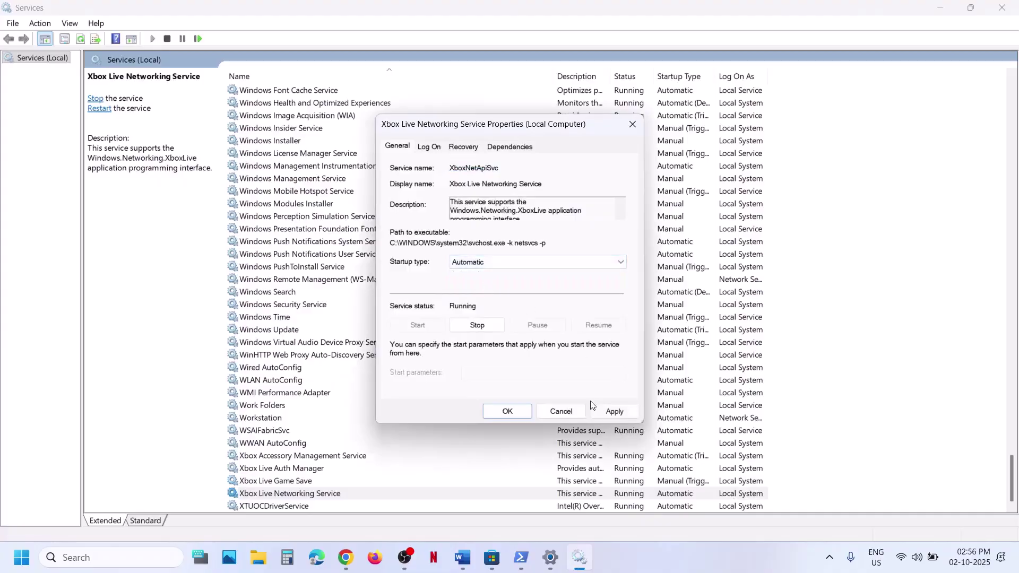
{"action": "left_click", "coordinate": [614, 411]}
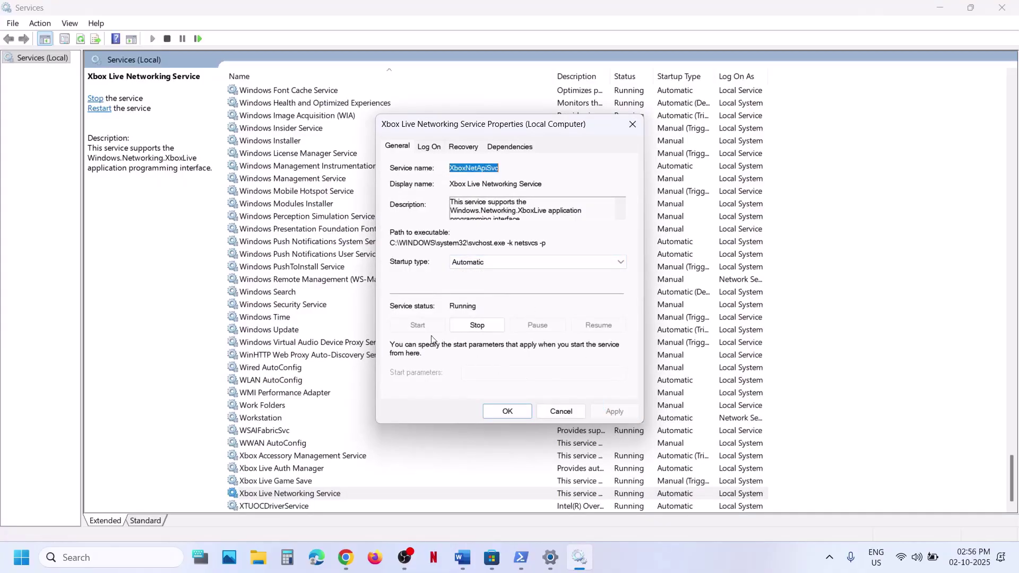
{"action": "left_click", "coordinate": [518, 415]}
Set the Windows Update service to Automatic startup
{"action": "left_click", "coordinate": [292, 331]}
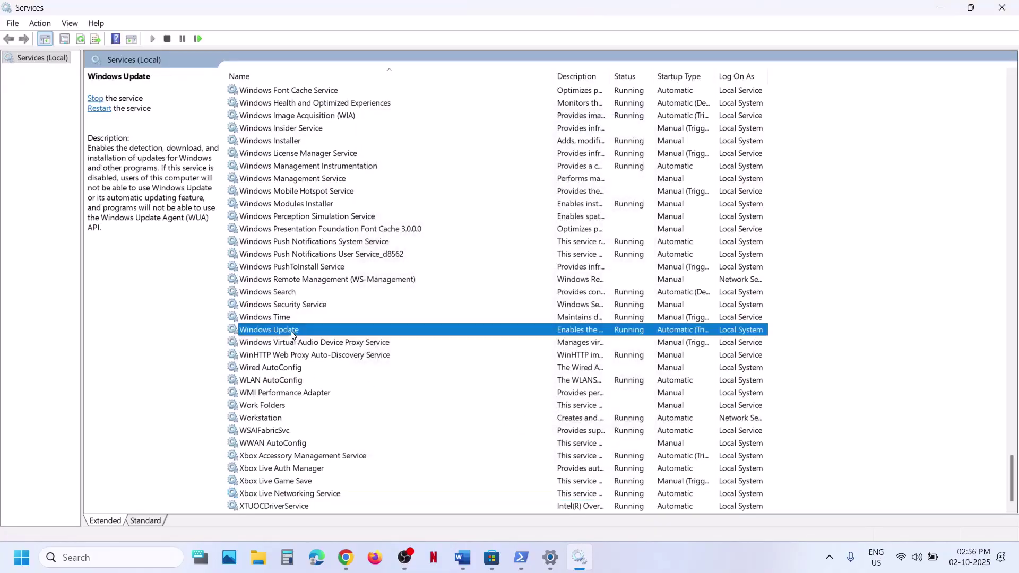
{"action": "double_click", "coordinate": [353, 331]}
{"action": "left_click", "coordinate": [486, 265]}
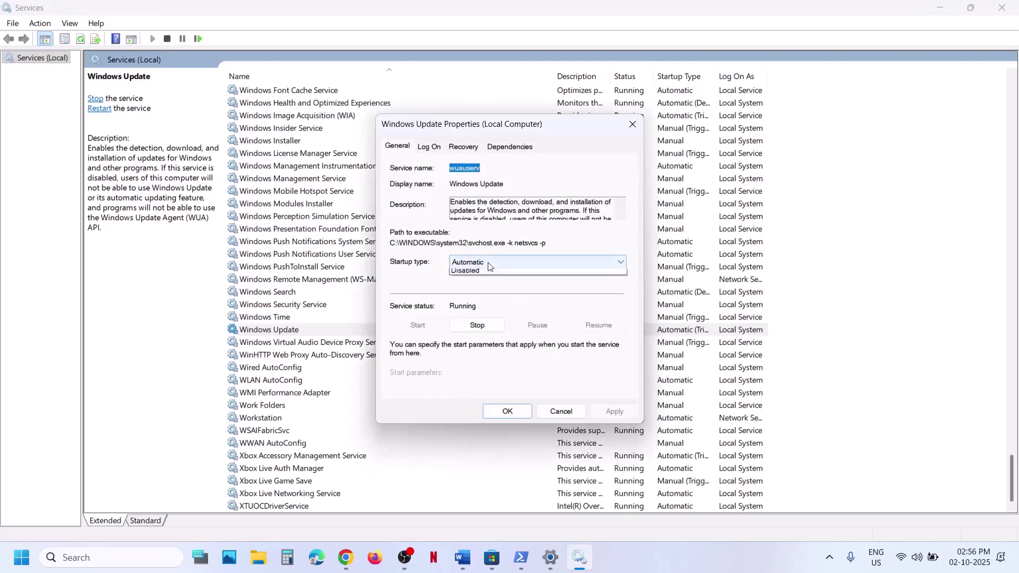
{"action": "left_click", "coordinate": [481, 285]}
{"action": "left_click", "coordinate": [611, 411]}
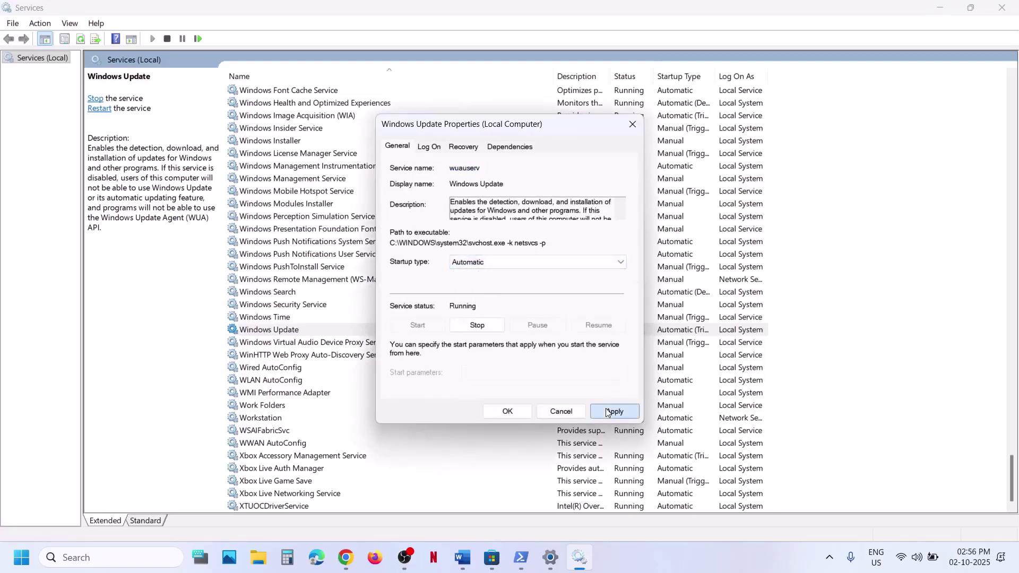
{"action": "left_click", "coordinate": [492, 412]}
Set the Microsoft Store Install Service to Automatic startup
{"action": "left_click", "coordinate": [345, 215]}
{"action": "key", "text": "m"}
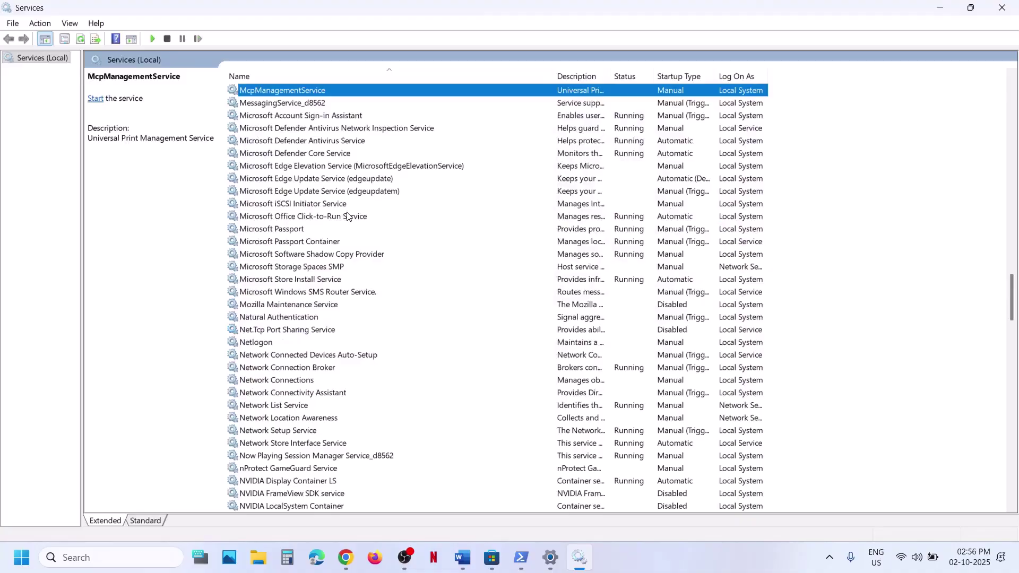
{"action": "left_click", "coordinate": [313, 280]}
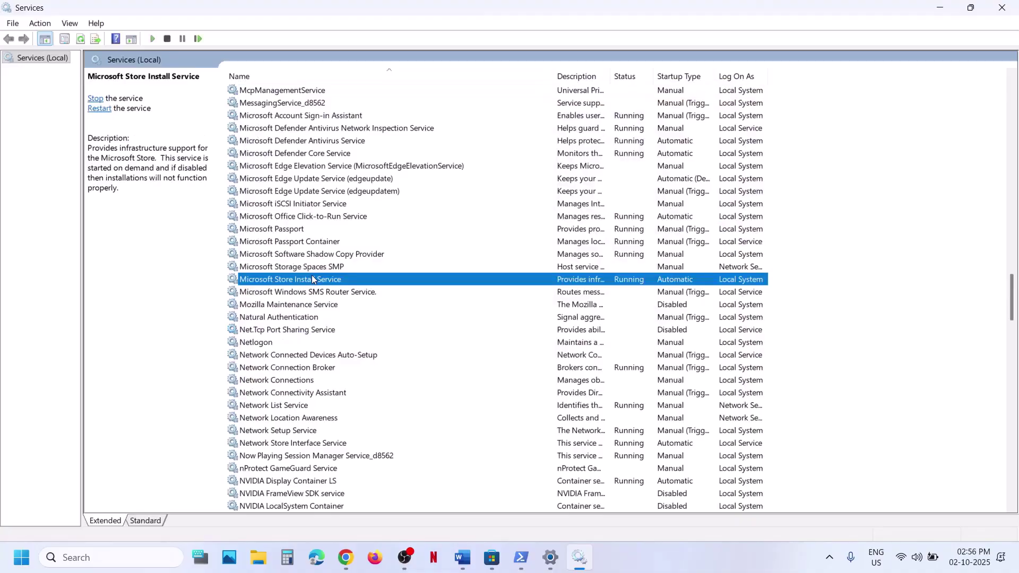
{"action": "double_click", "coordinate": [390, 279]}
{"action": "left_click", "coordinate": [498, 262]}
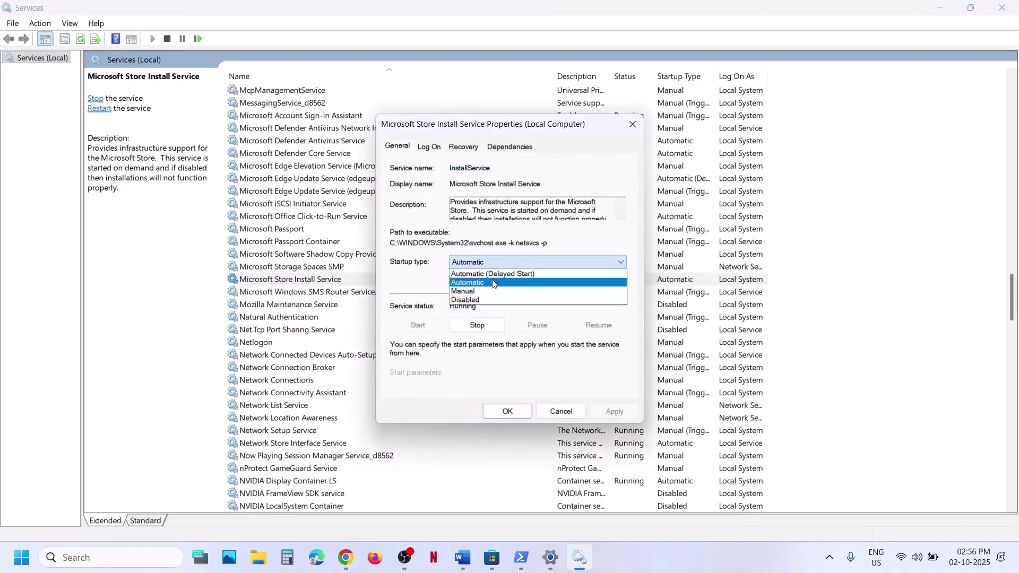
{"action": "left_click", "coordinate": [493, 285]}
{"action": "left_click", "coordinate": [612, 413]}
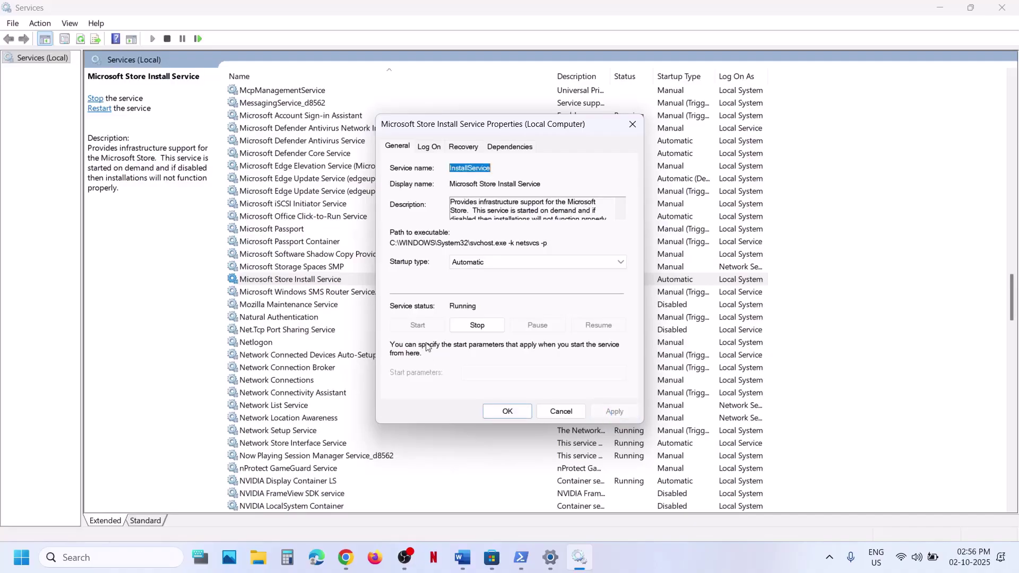
{"action": "left_click", "coordinate": [498, 408]}
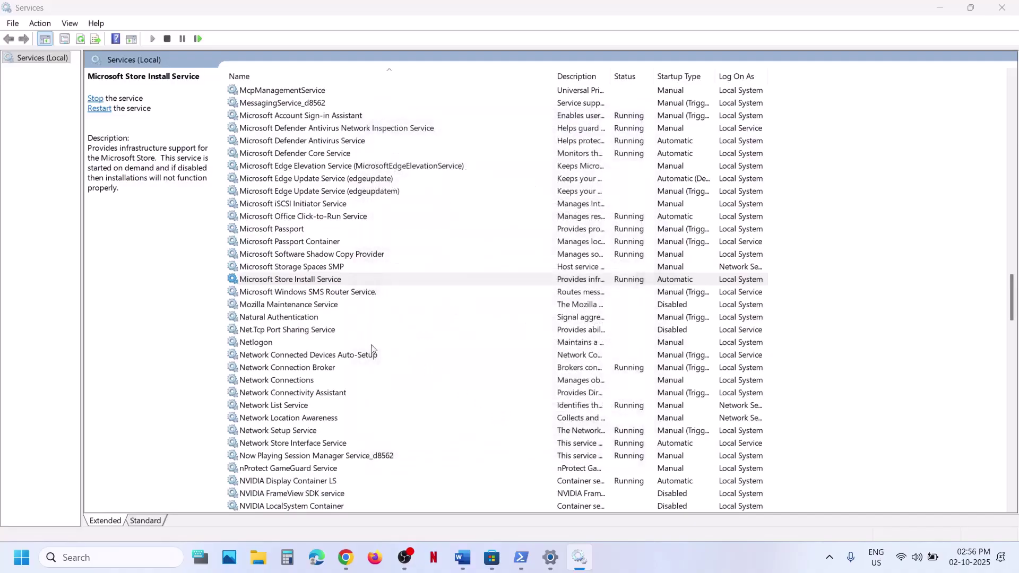
{"action": "left_click", "coordinate": [321, 331]}
{"action": "key", "text": "g"}
{"action": "scroll", "coordinate": [321, 331], "scroll_direction": "up", "scroll_amount": 5}
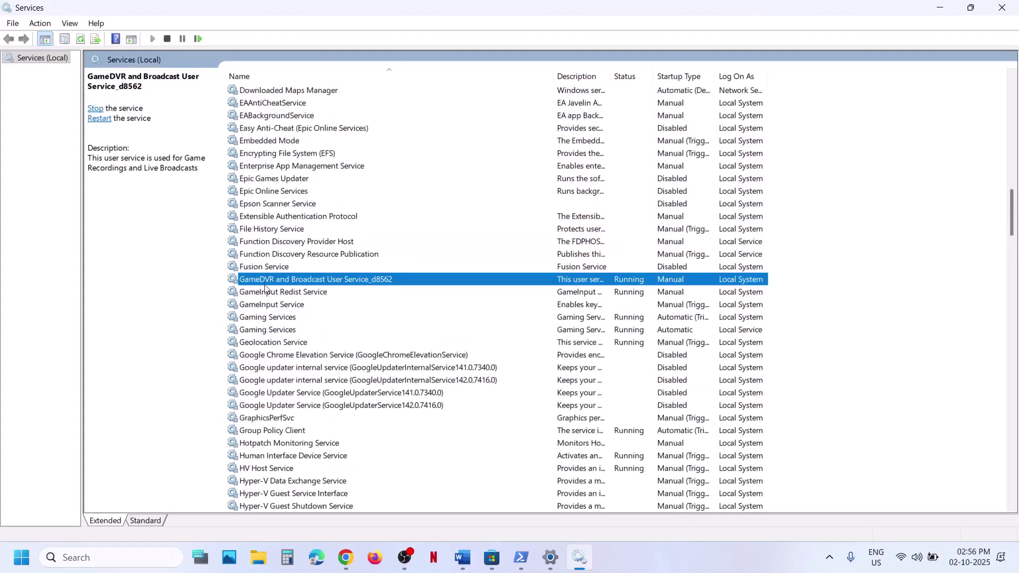
Restart each of the two Gaming Services entries from their context menus
{"action": "left_click", "coordinate": [273, 316]}
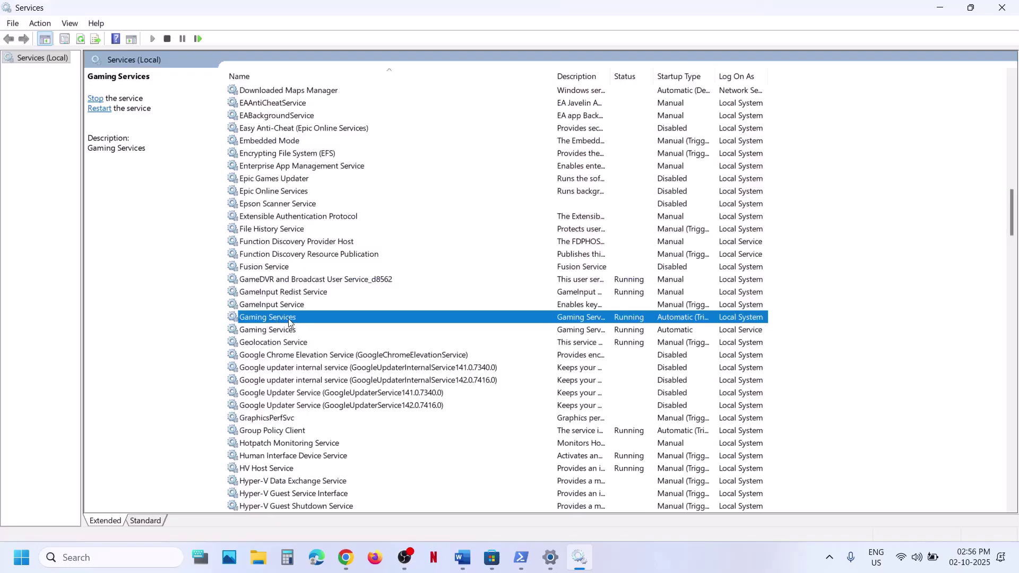
{"action": "right_click", "coordinate": [290, 319]}
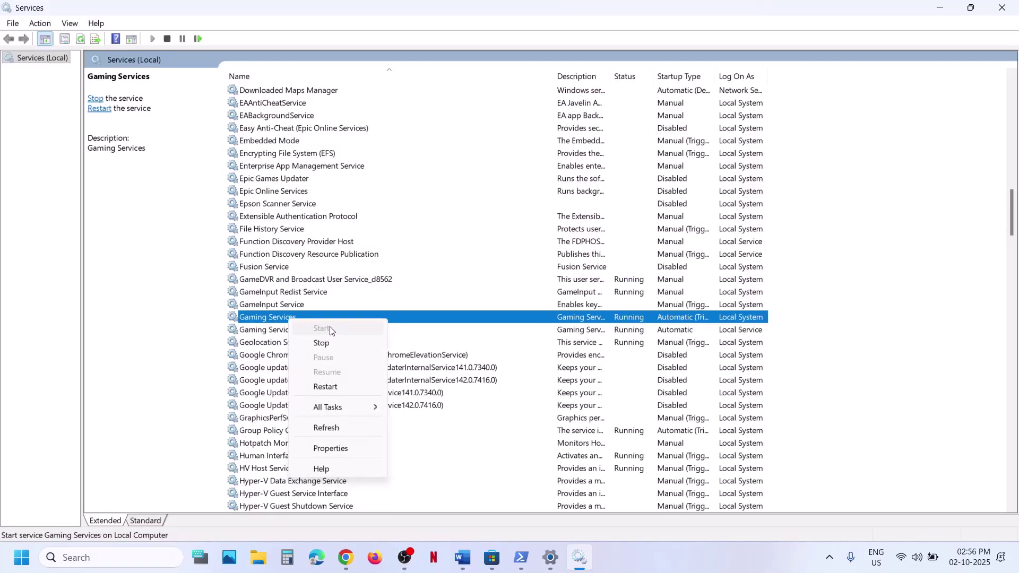
{"action": "left_click", "coordinate": [331, 387]}
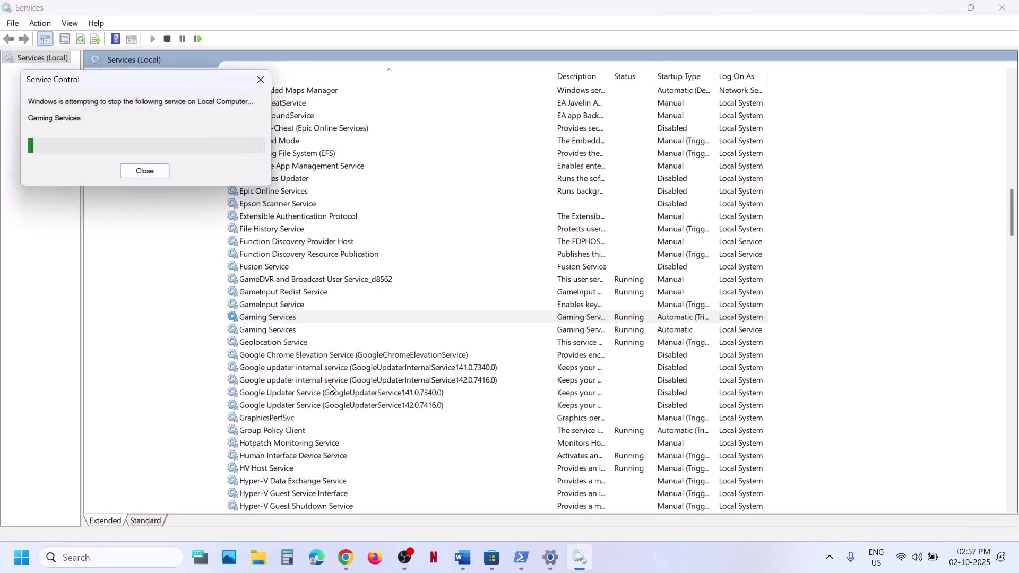
{"action": "left_click", "coordinate": [291, 332]}
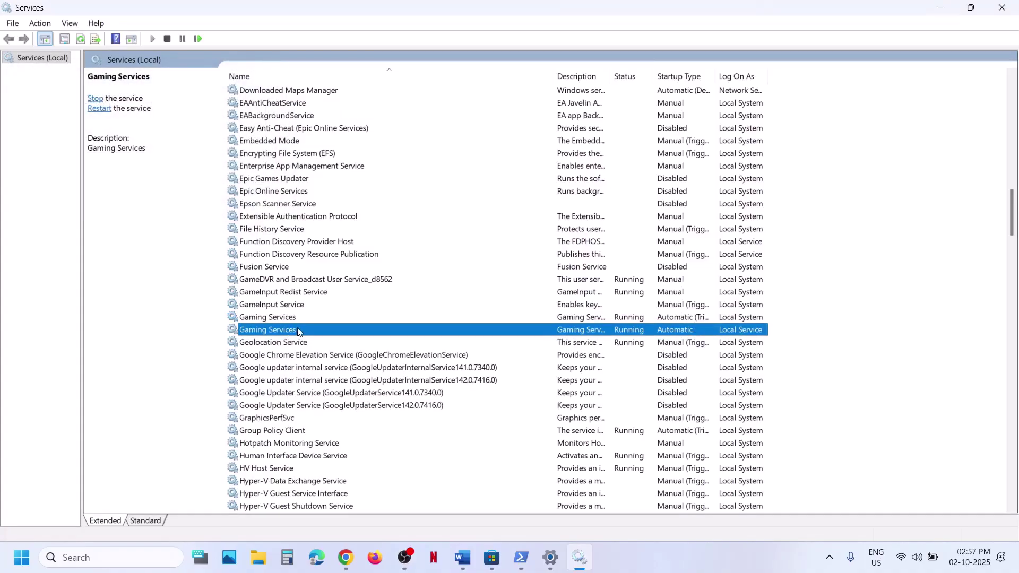
{"action": "right_click", "coordinate": [297, 331]}
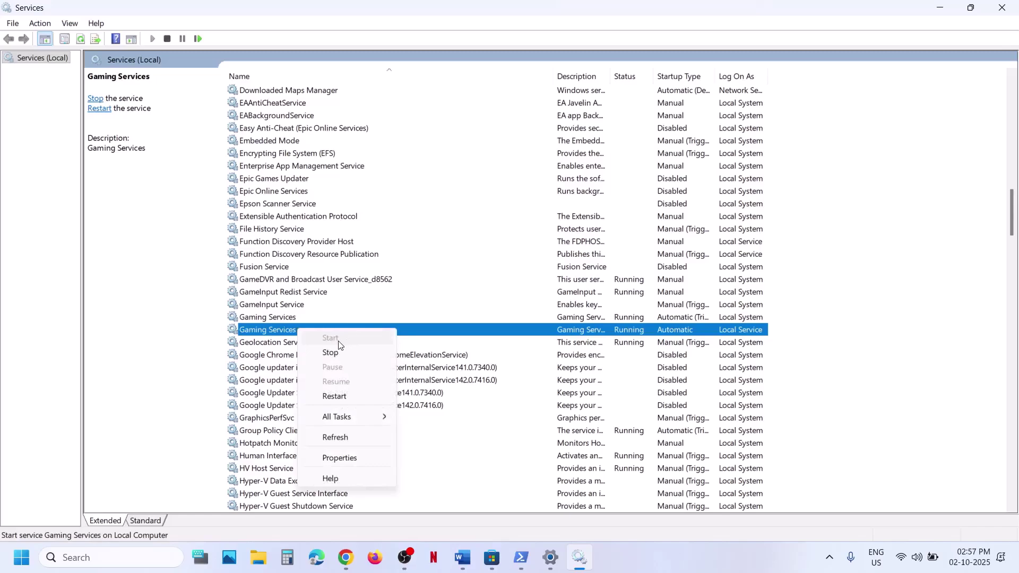
{"action": "left_click", "coordinate": [341, 395]}
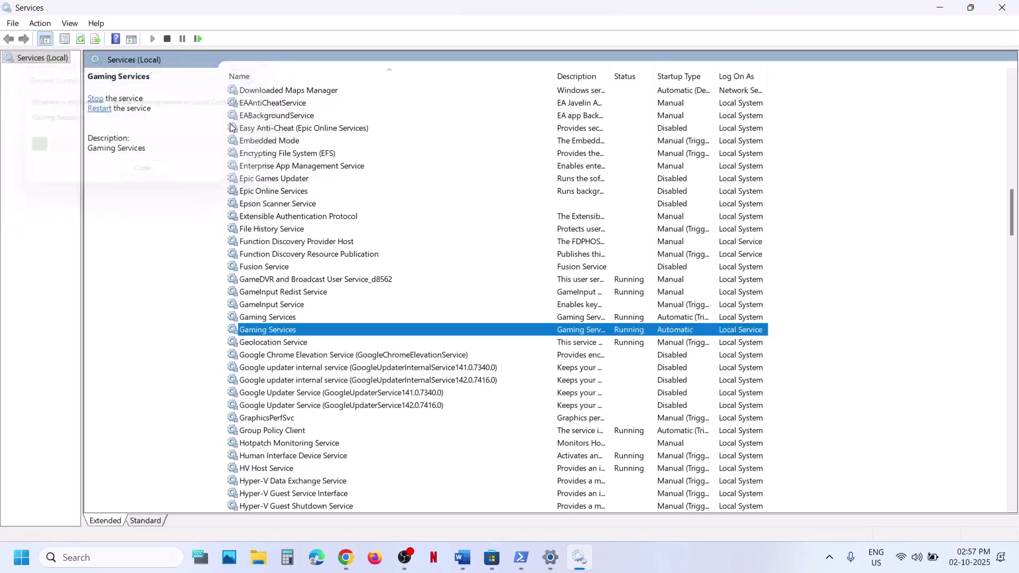
Close Services and start a Check for updates on the Settings Windows Update page
{"action": "left_click", "coordinate": [1011, 10]}
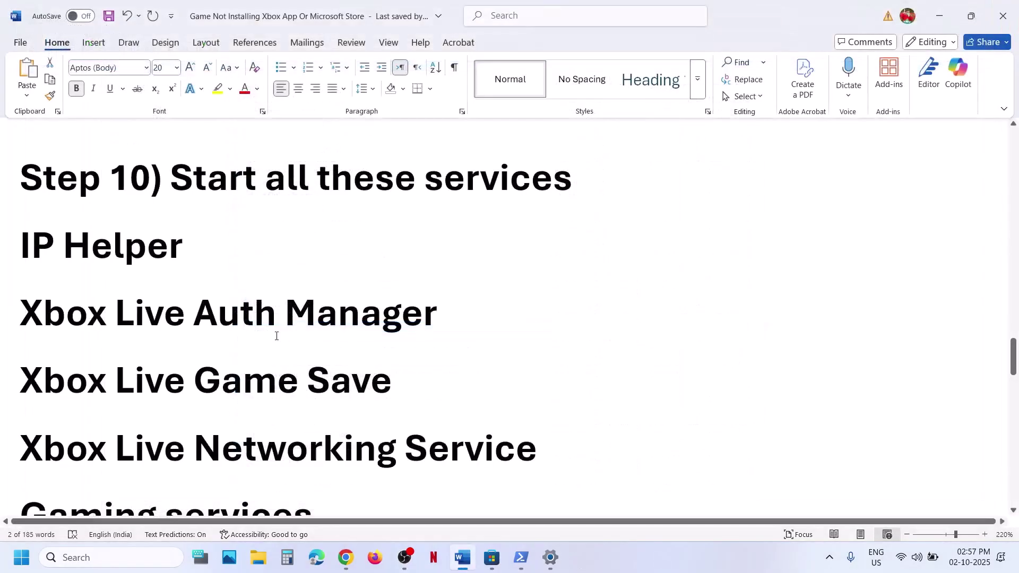
{"action": "scroll", "coordinate": [276, 335], "scroll_direction": "down", "scroll_amount": 5}
{"action": "scroll", "coordinate": [276, 335], "scroll_direction": "down", "scroll_amount": 2}
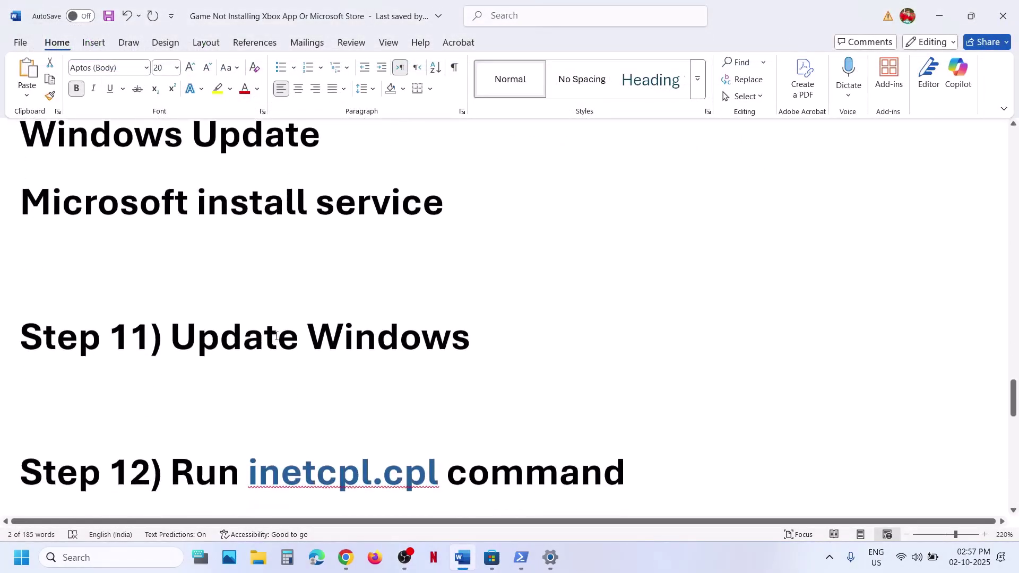
{"action": "left_click_drag", "start_coordinate": [171, 336], "coordinate": [482, 335]}
{"action": "key", "text": "alt+Tab"}
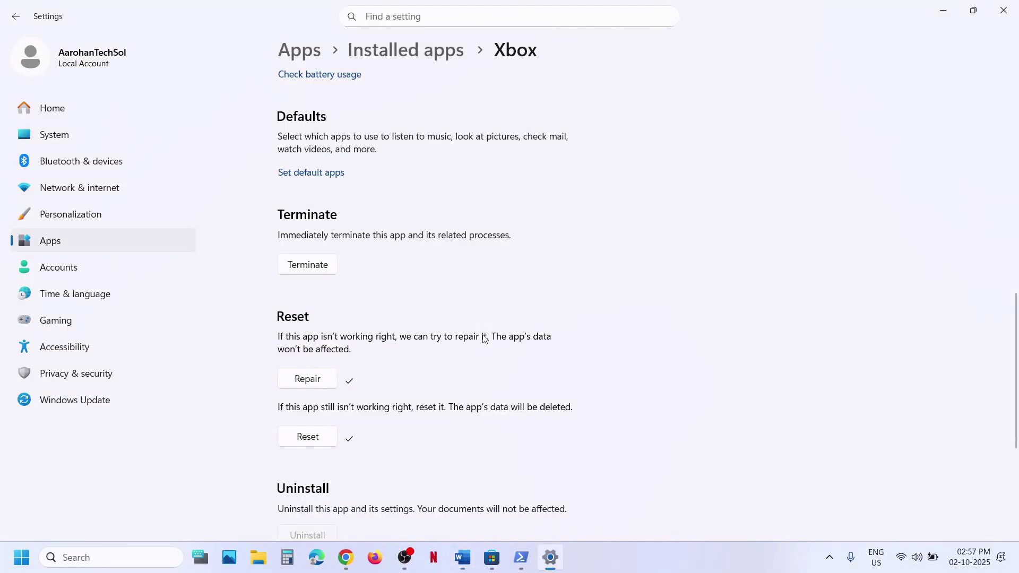
{"action": "left_click", "coordinate": [98, 400]}
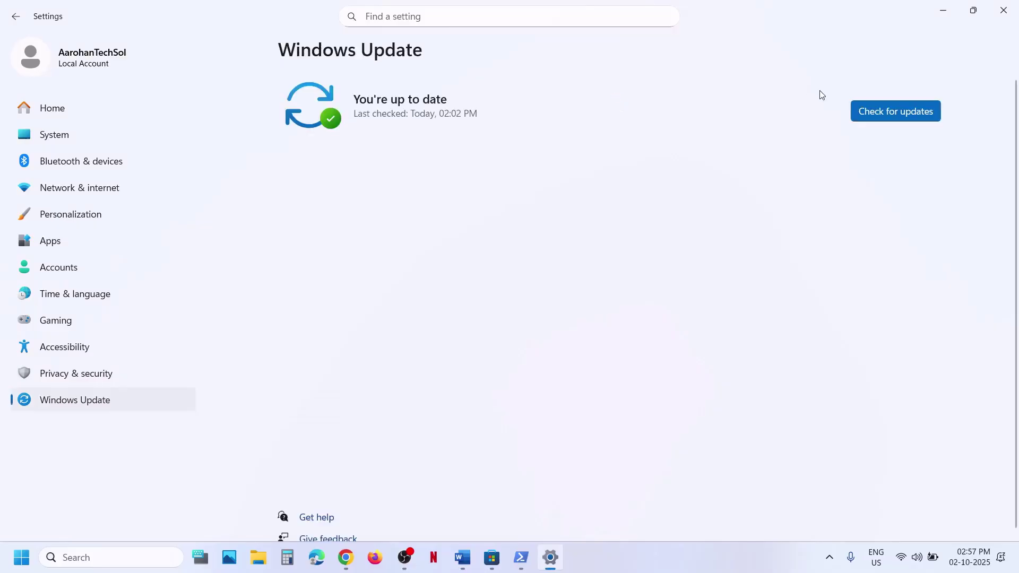
{"action": "left_click", "coordinate": [865, 110]}
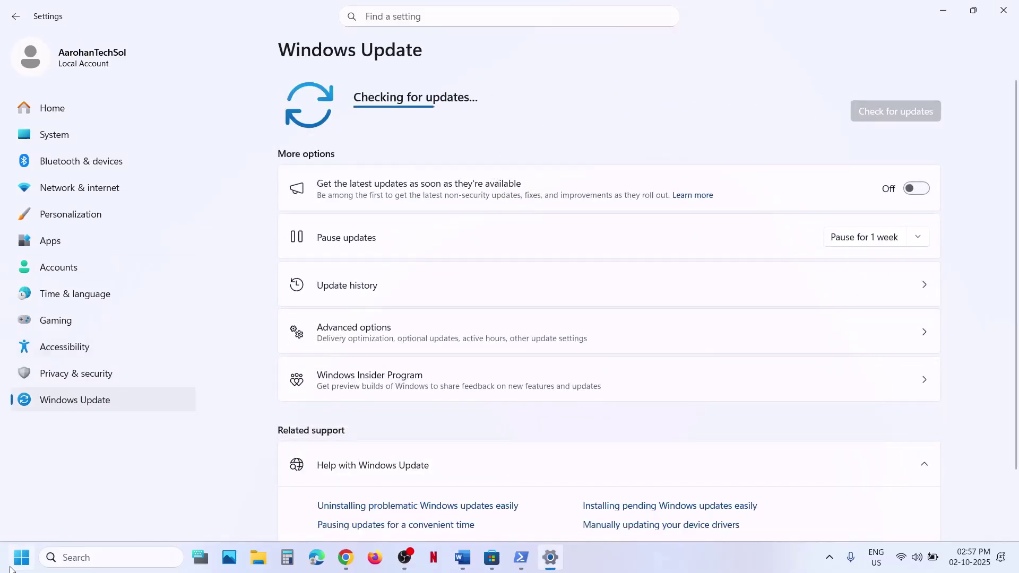
View the Start menu power options, dismiss them, and scroll the checklist to Step 12
{"action": "key", "text": "super"}
{"action": "left_click", "coordinate": [386, 512]}
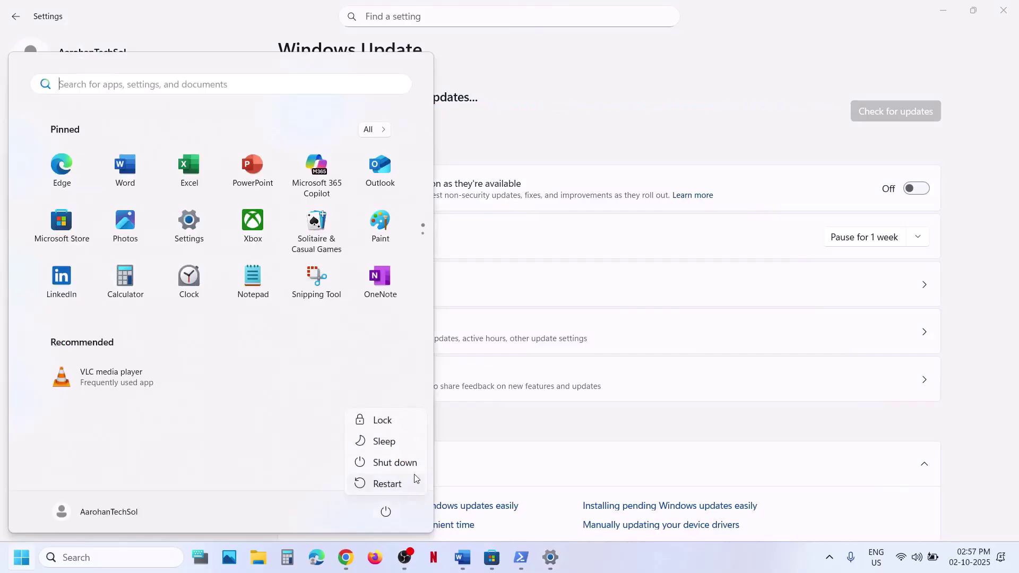
{"action": "key", "text": "Escape"}
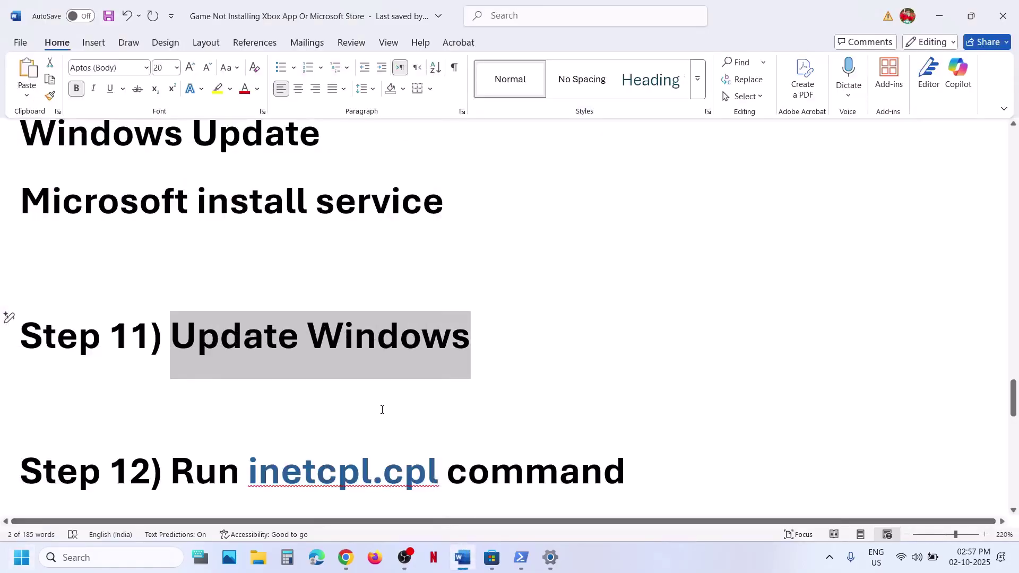
{"action": "scroll", "coordinate": [382, 409], "scroll_direction": "down", "scroll_amount": 1}
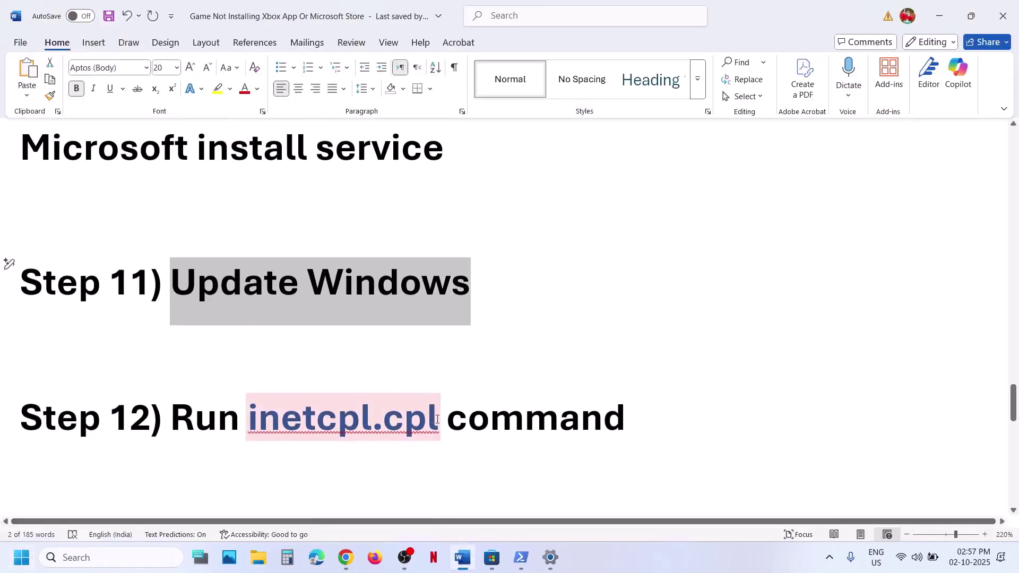
{"action": "left_click_drag", "start_coordinate": [439, 419], "coordinate": [289, 431]}
{"action": "key", "text": "ctrl+c"}
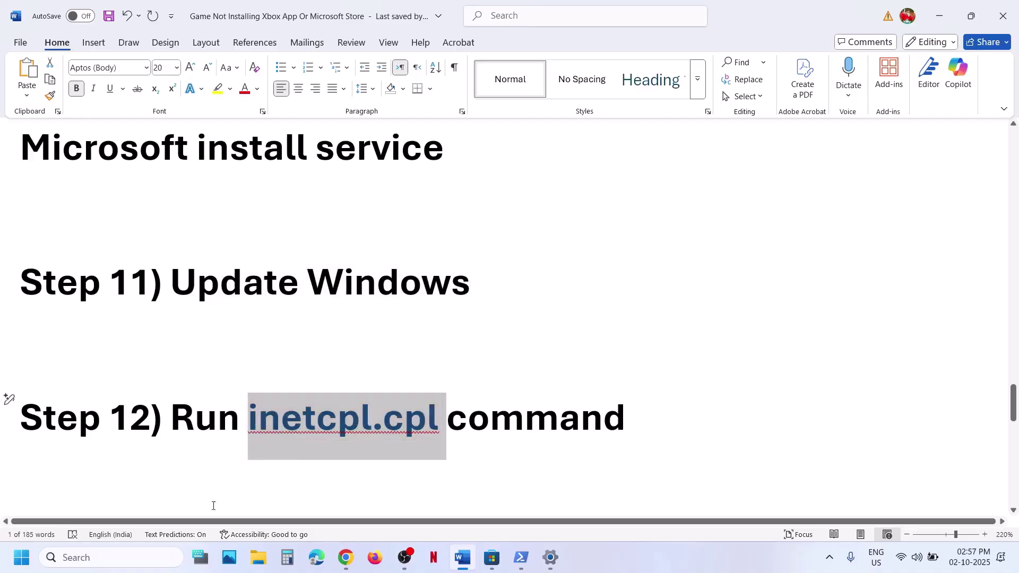
{"action": "left_click", "coordinate": [98, 557]}
{"action": "key", "text": "ctrl+v"}
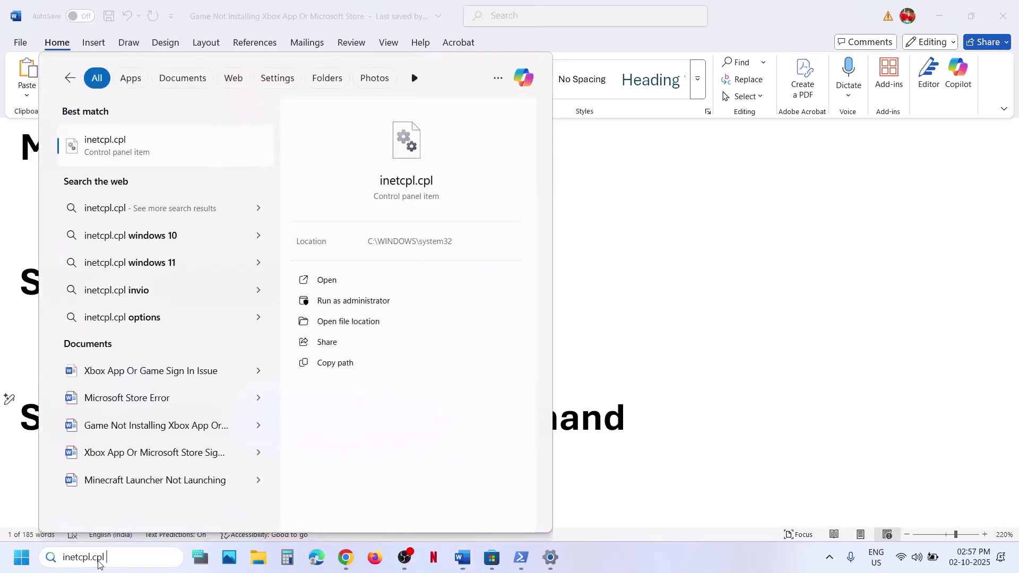
{"action": "left_click", "coordinate": [128, 153]}
{"action": "left_click_drag", "start_coordinate": [173, 68], "coordinate": [415, 192]}
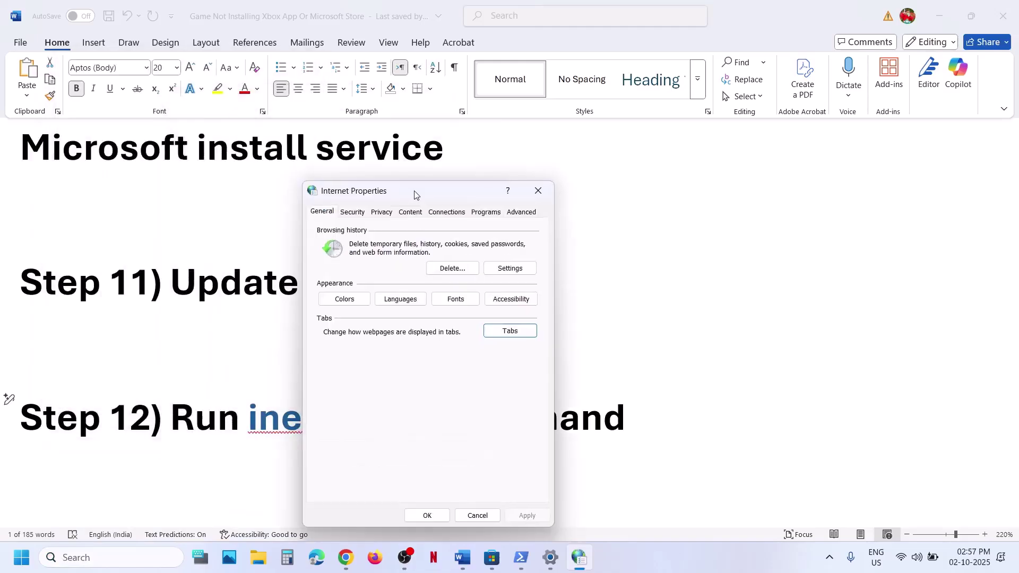
{"action": "left_click", "coordinate": [521, 212]}
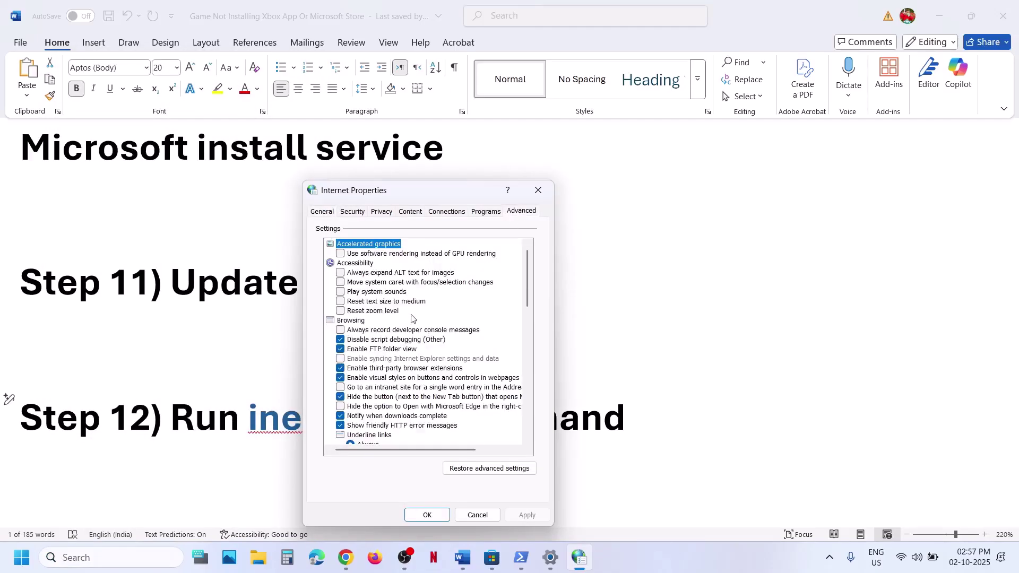
{"action": "scroll", "coordinate": [413, 318], "scroll_direction": "down", "scroll_amount": 15}
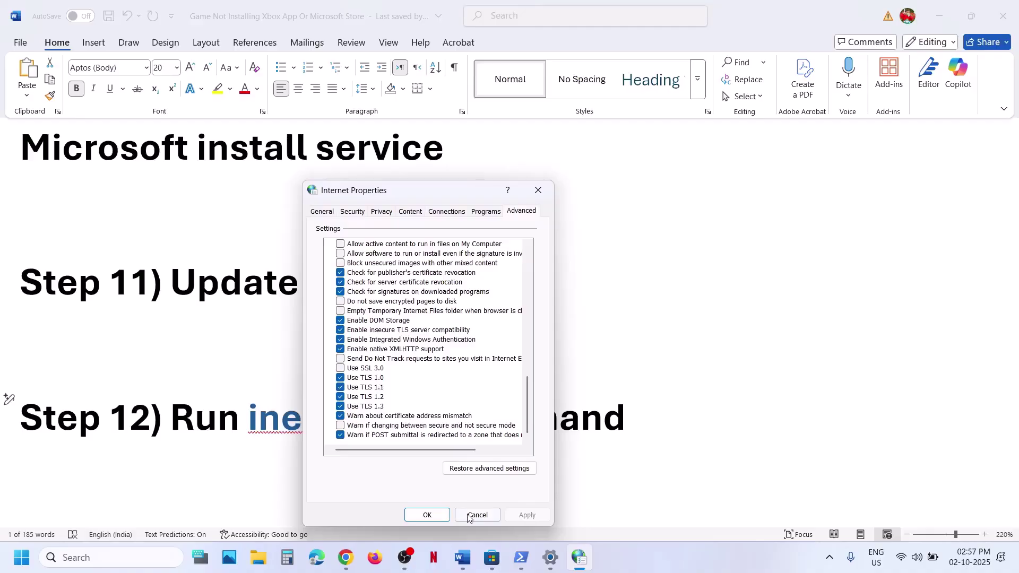
{"action": "left_click", "coordinate": [427, 515]}
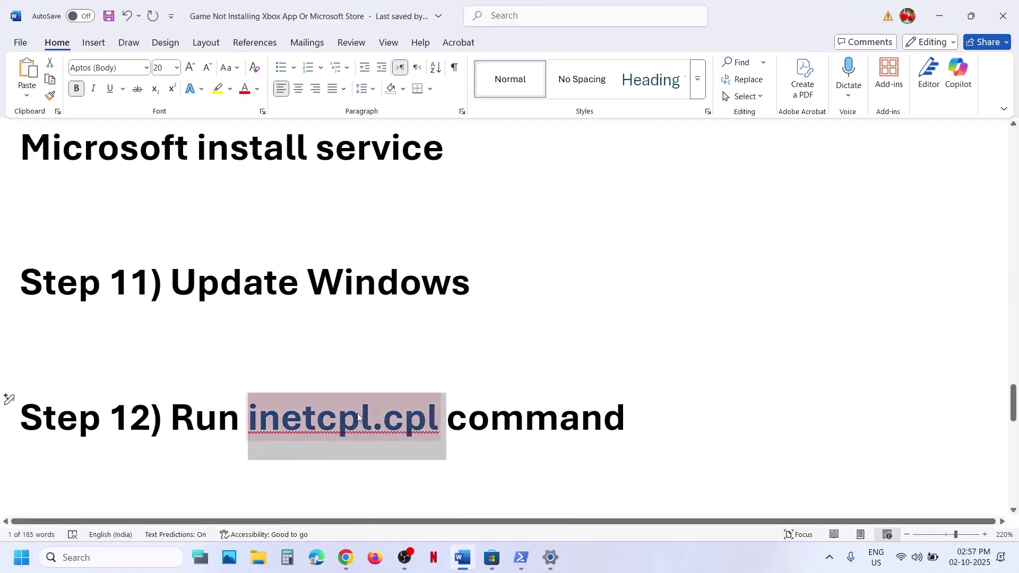
{"action": "scroll", "coordinate": [359, 418], "scroll_direction": "down", "scroll_amount": 2}
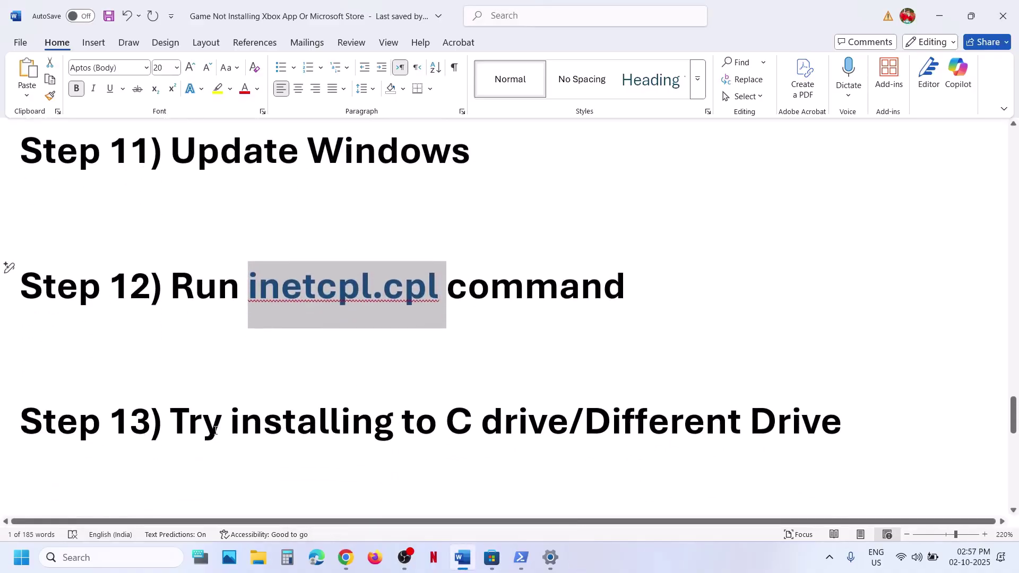
Launch the Xbox app from Windows search, maximize it and dismiss the get-ready prompt
{"action": "left_click_drag", "start_coordinate": [214, 431], "coordinate": [580, 426]}
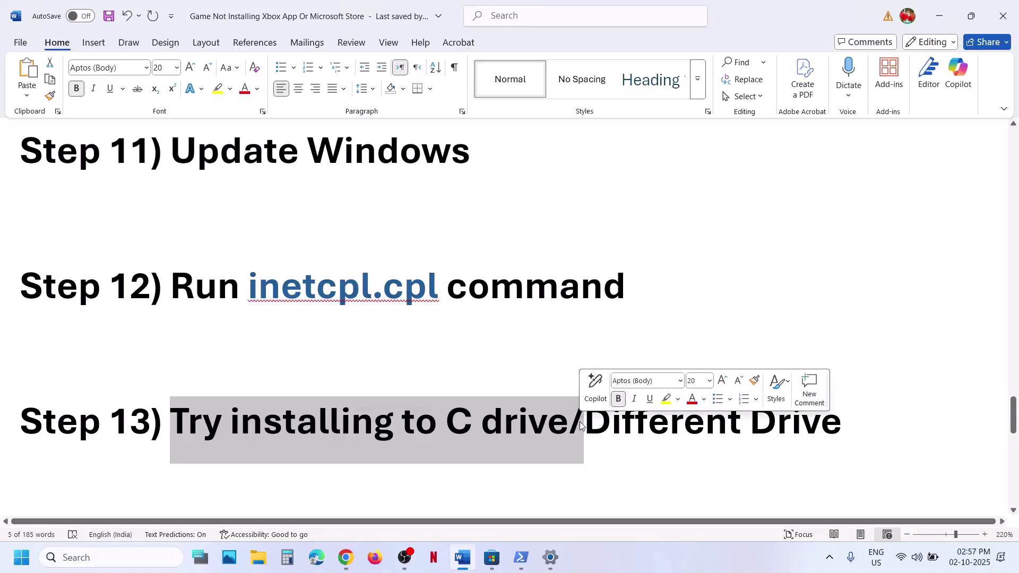
{"action": "left_click", "coordinate": [82, 563]}
{"action": "type", "text": "xbox"}
{"action": "key", "text": "Return"}
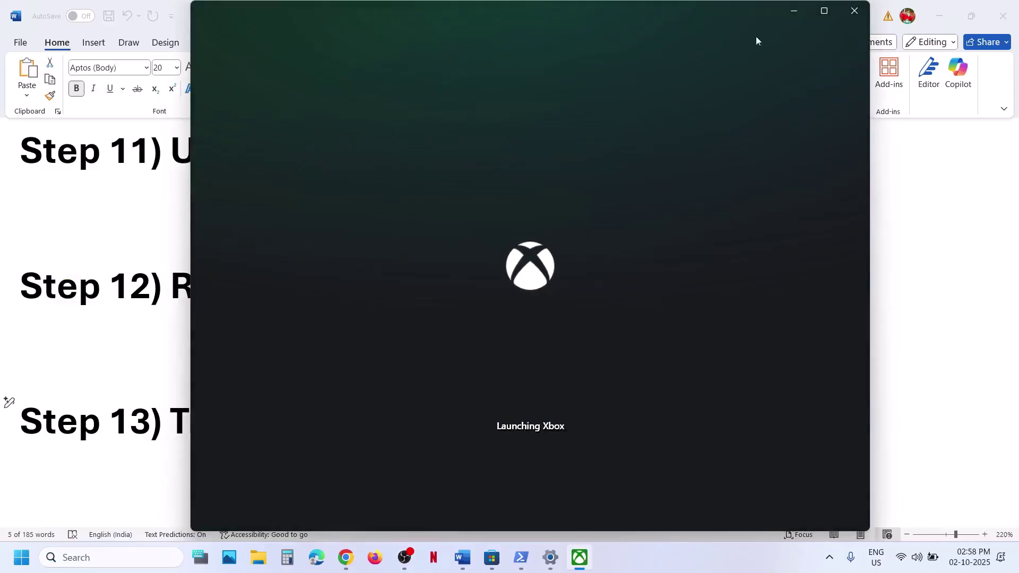
{"action": "left_click", "coordinate": [825, 11]}
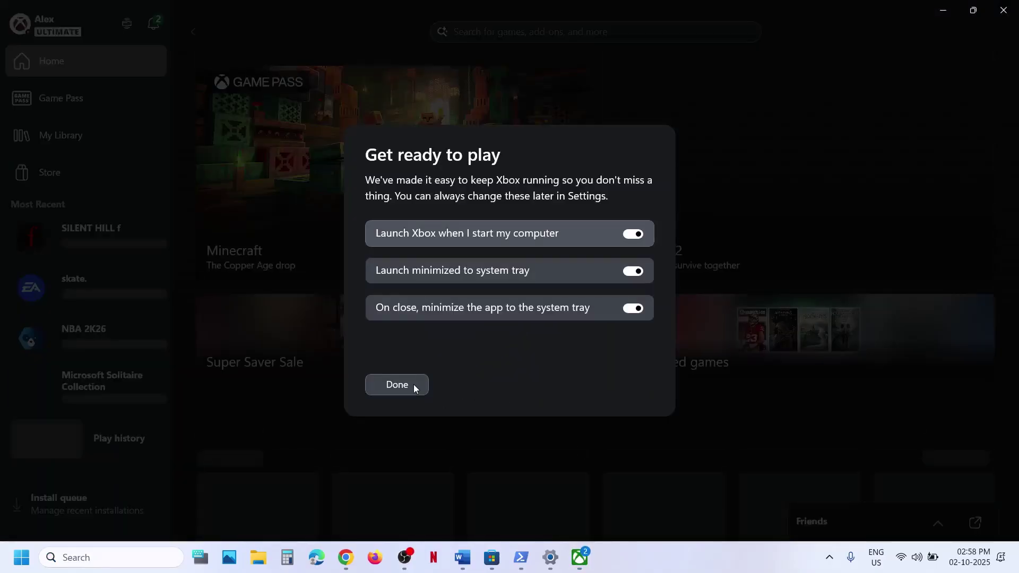
{"action": "left_click", "coordinate": [413, 384]}
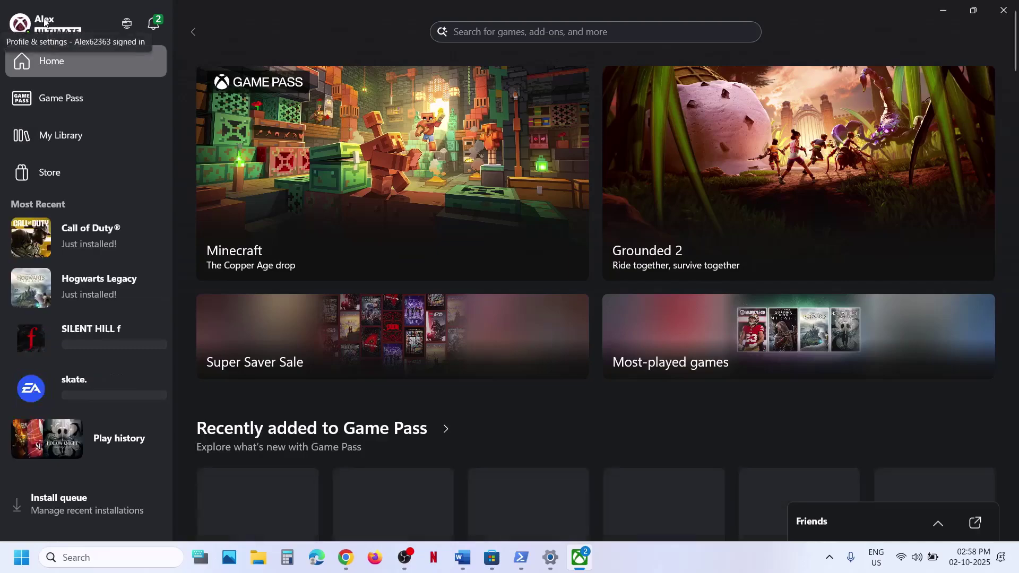
In Xbox app settings' install options, confirm games install to the C: drive (C:\XboxGames)
{"action": "left_click", "coordinate": [46, 24]}
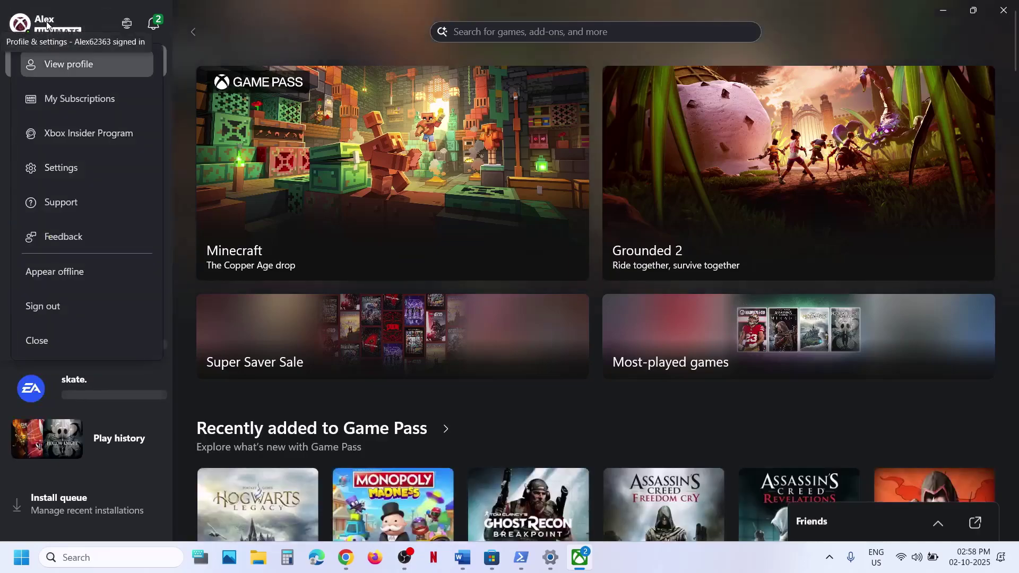
{"action": "left_click", "coordinate": [53, 167]}
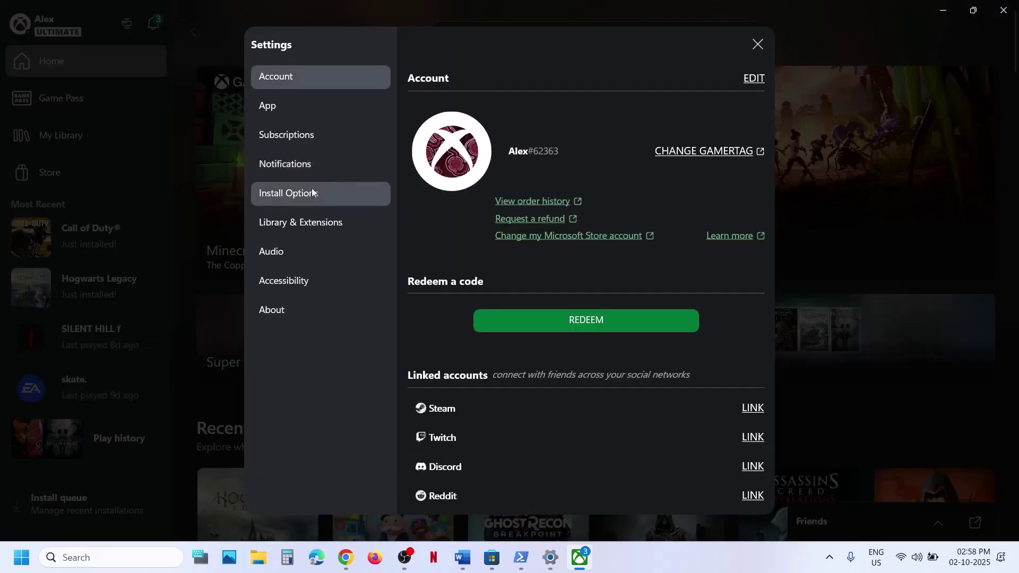
{"action": "left_click", "coordinate": [329, 193]}
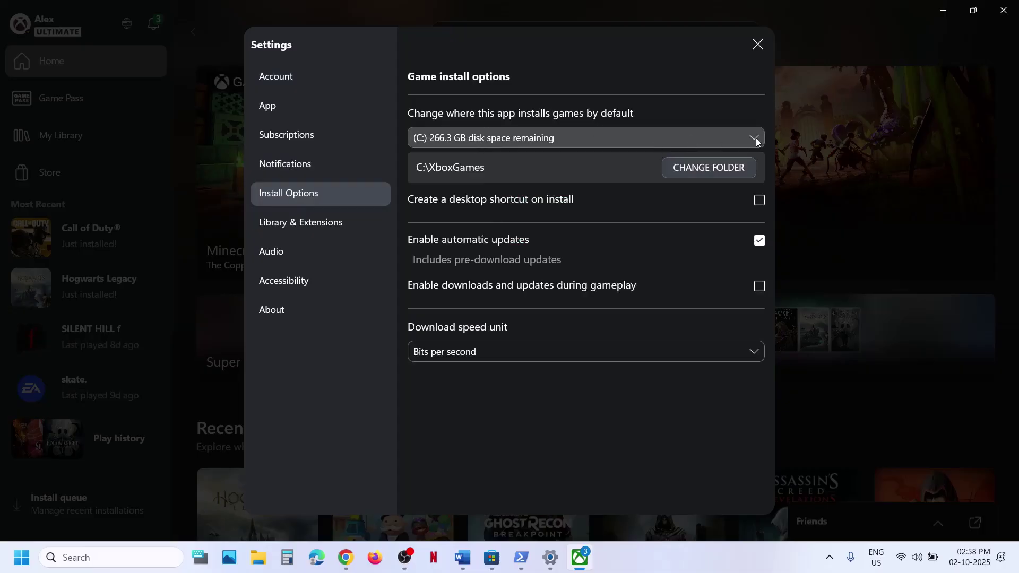
{"action": "key", "text": "super+g"}
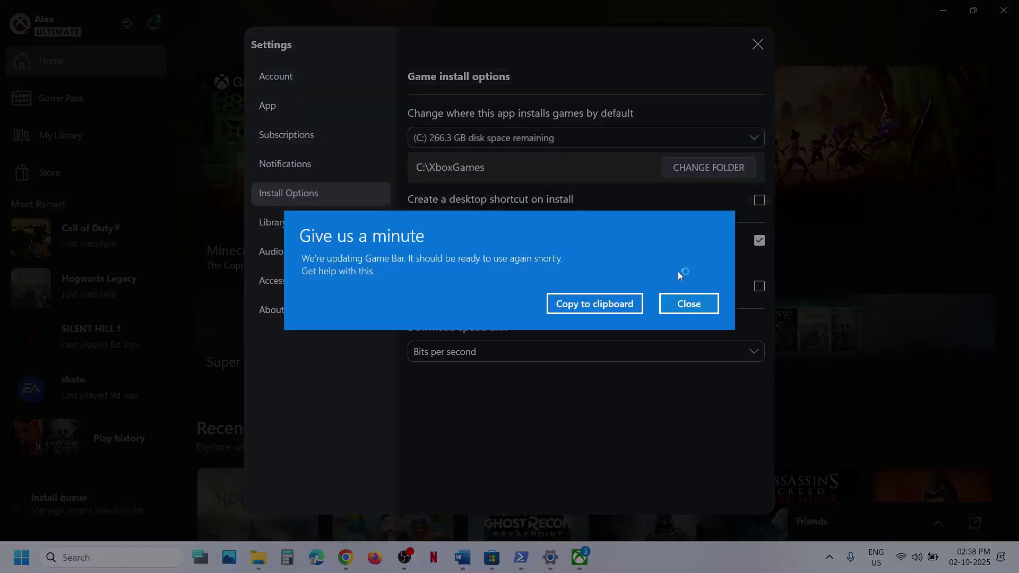
{"action": "left_click", "coordinate": [676, 313]}
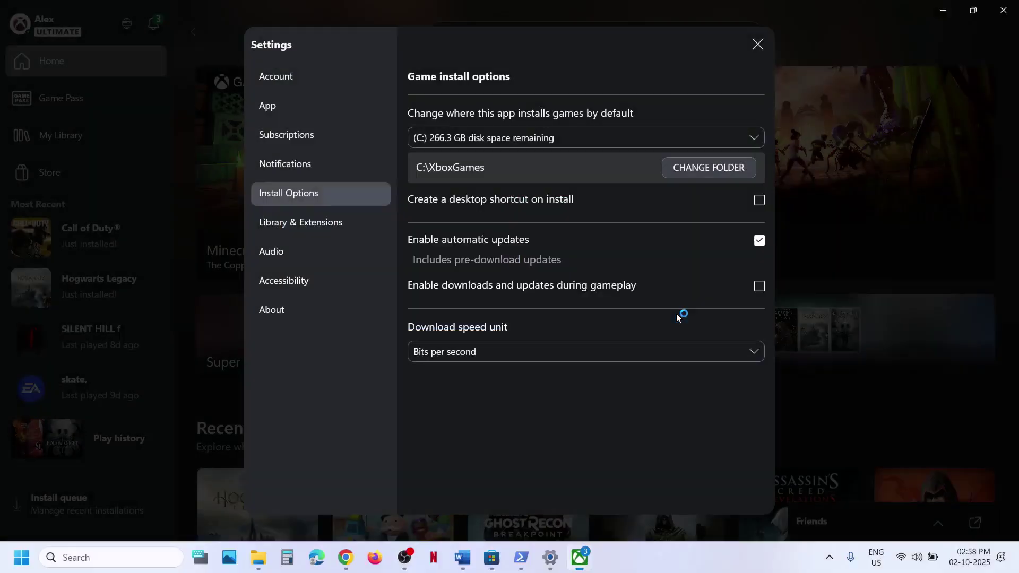
{"action": "left_click", "coordinate": [757, 140]}
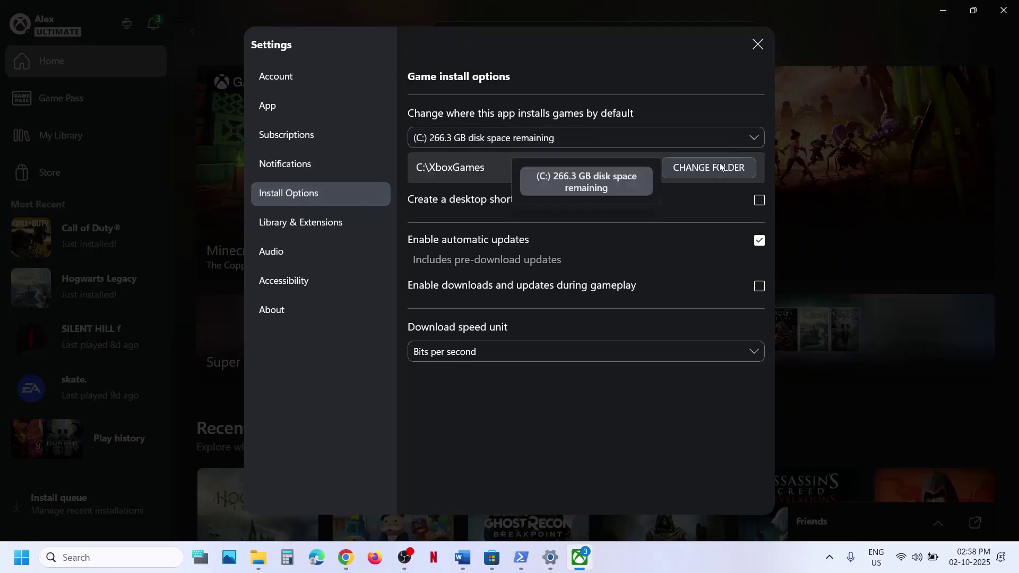
{"action": "left_click", "coordinate": [614, 90]}
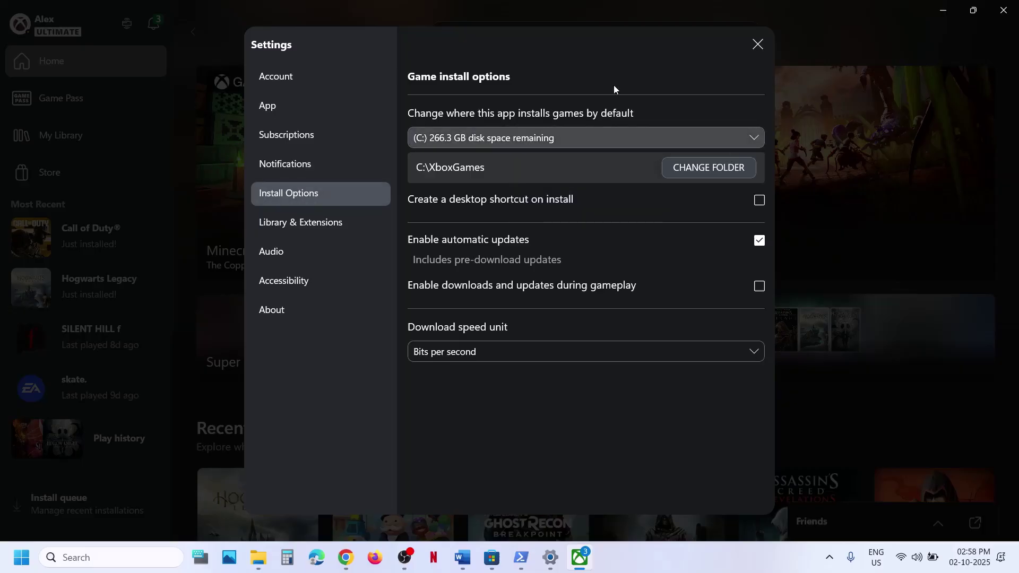
Close Game Bar and Xbox settings, then scroll the Word checklist to Step 14
{"action": "key", "text": "super+g"}
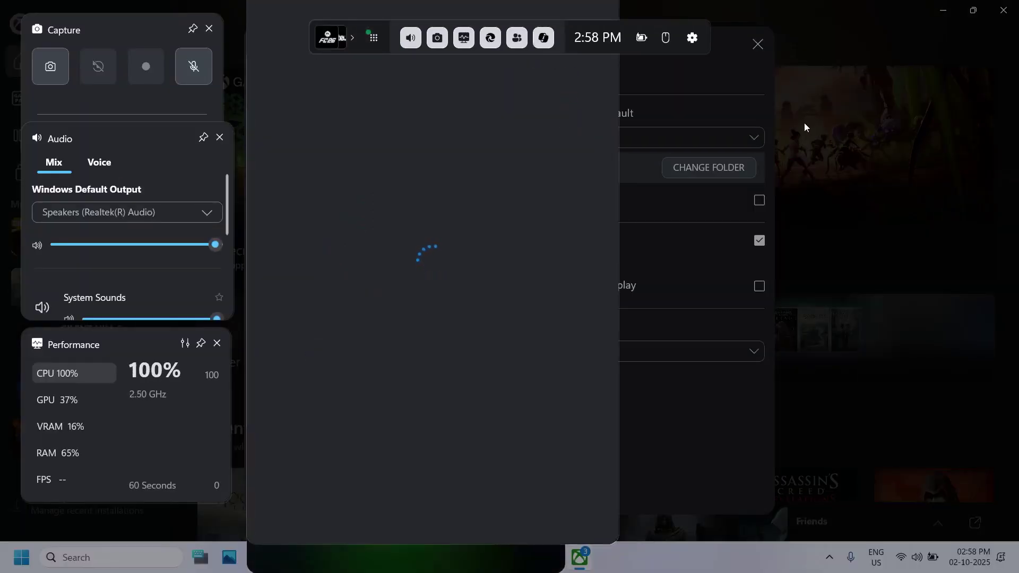
{"action": "left_click", "coordinate": [804, 123]}
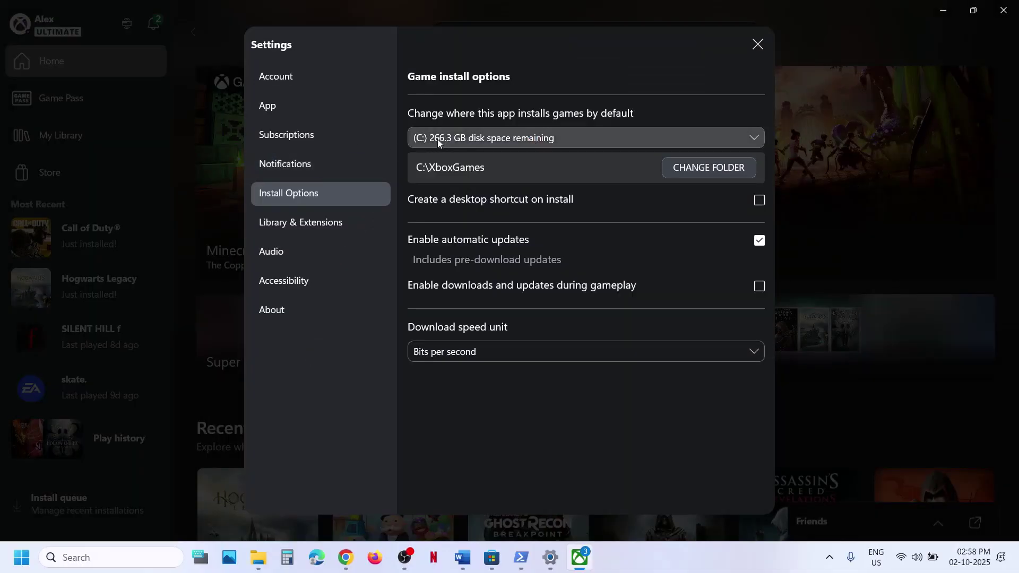
{"action": "left_click", "coordinate": [757, 44]}
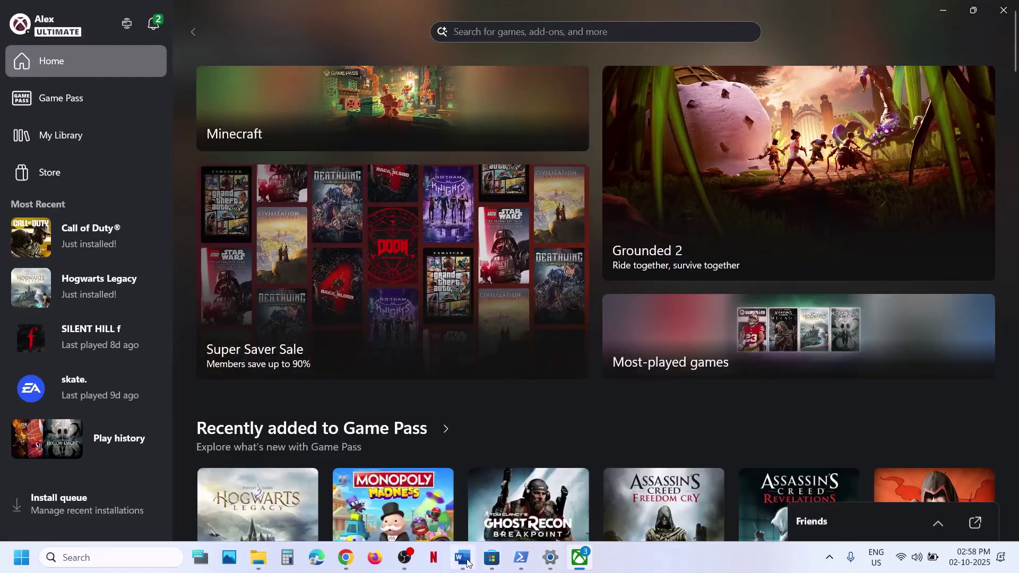
{"action": "left_click", "coordinate": [467, 562]}
{"action": "scroll", "coordinate": [377, 357], "scroll_direction": "down", "scroll_amount": 3}
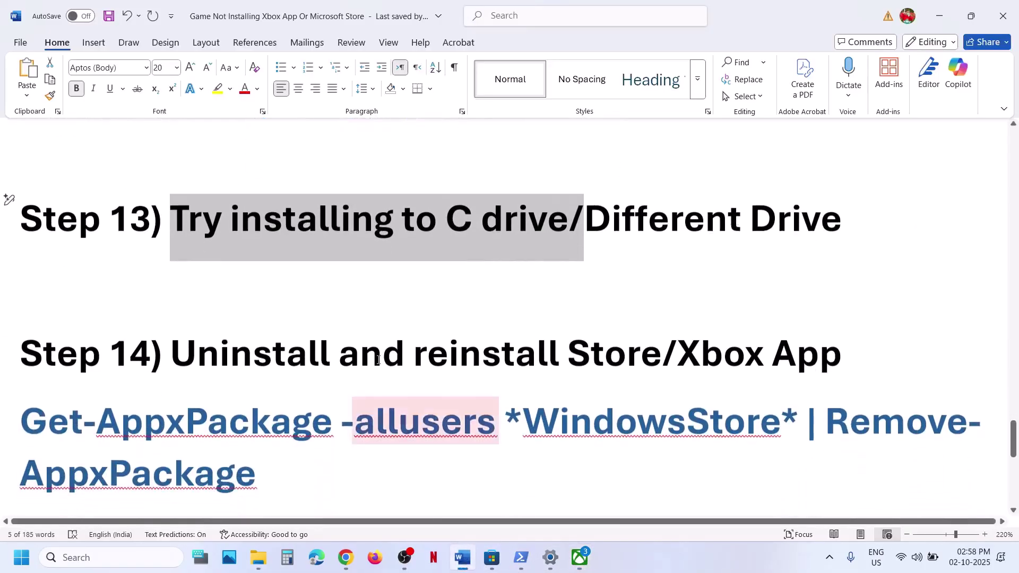
Uninstall the Xbox app from its Start search result
{"action": "scroll", "coordinate": [377, 360], "scroll_direction": "down", "scroll_amount": 2}
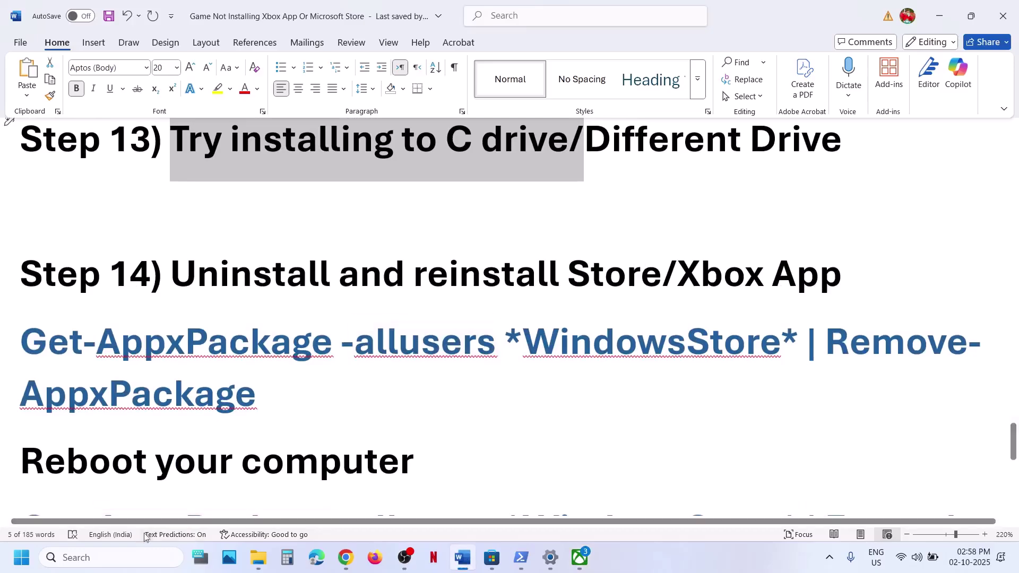
{"action": "left_click", "coordinate": [108, 562]}
{"action": "type", "text": "xbox"}
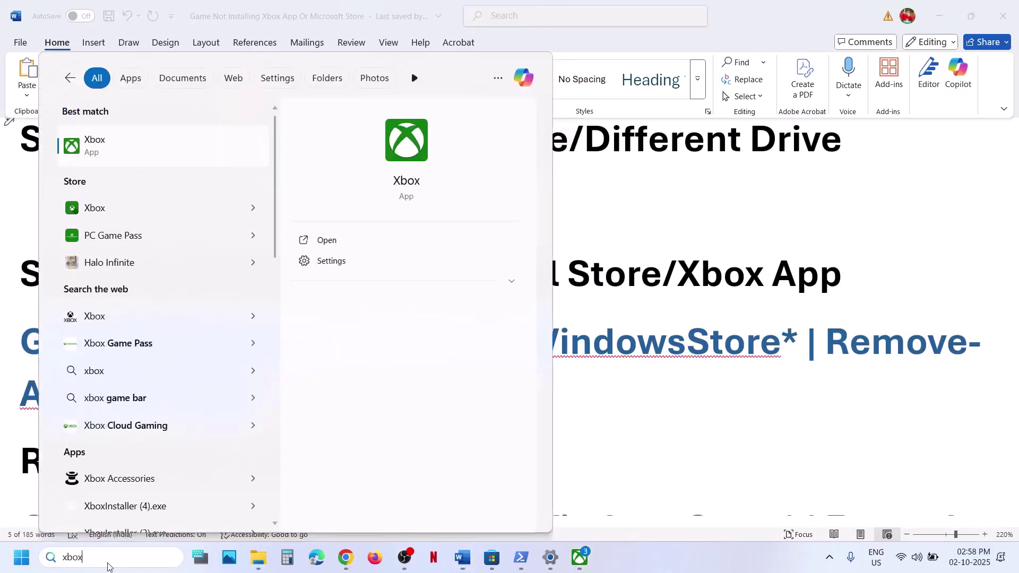
{"action": "right_click", "coordinate": [120, 147]}
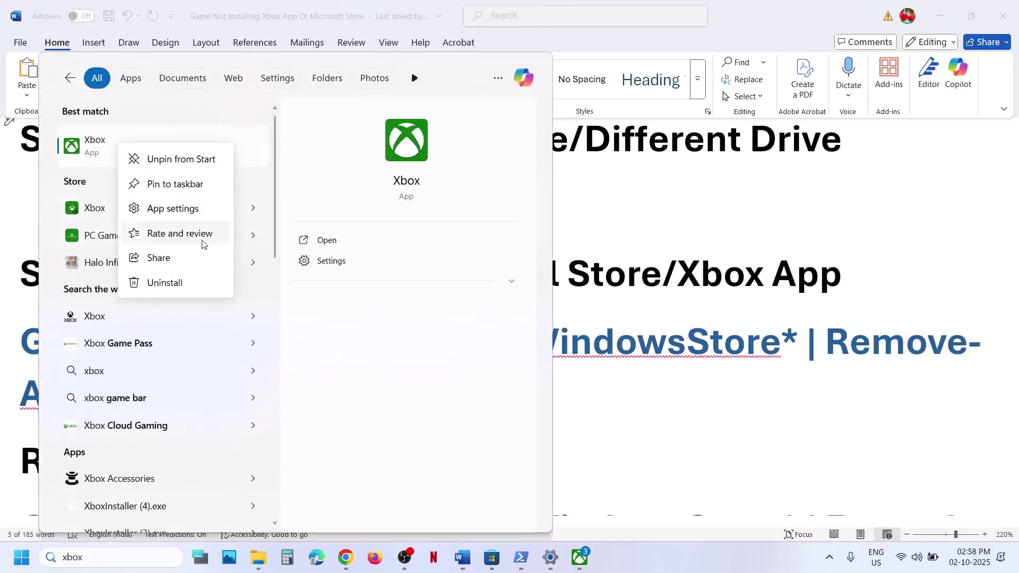
{"action": "left_click", "coordinate": [177, 283]}
{"action": "left_click", "coordinate": [228, 303]}
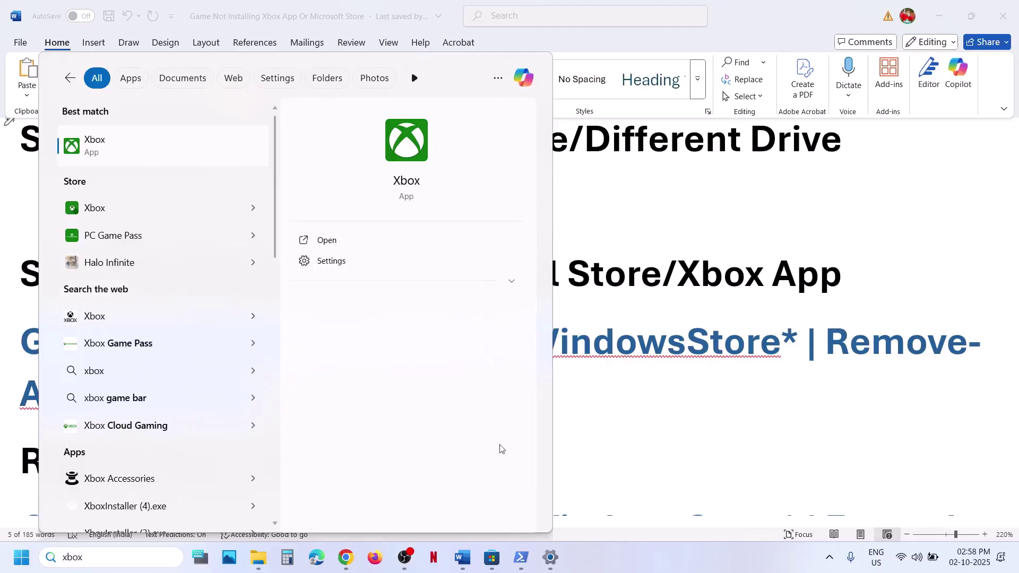
Search 'xbox' in Microsoft Store and start installing the Xbox app, then return to Word
{"action": "left_click", "coordinate": [491, 557]}
{"action": "triple_click", "coordinate": [391, 16]}
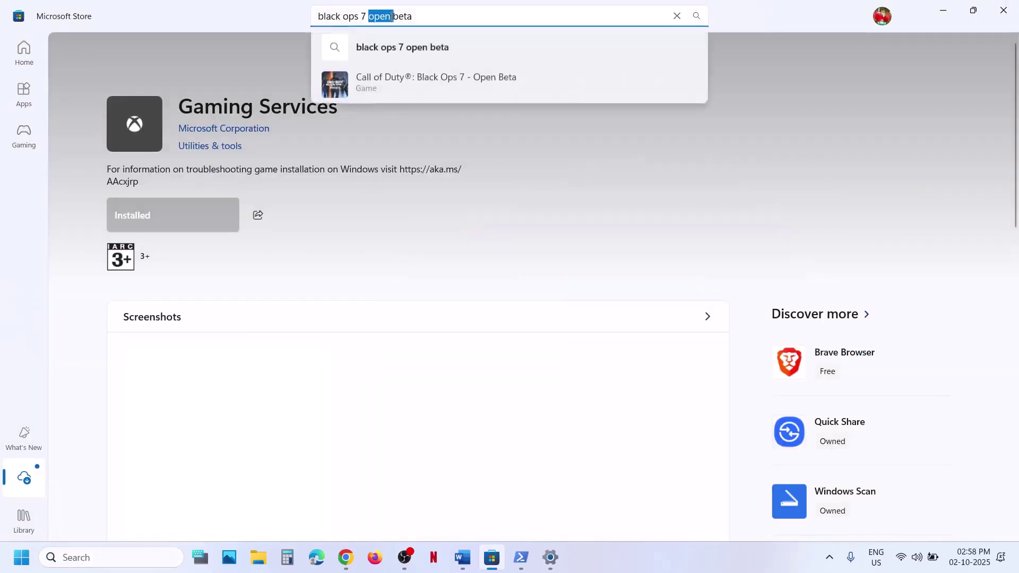
{"action": "type", "text": "xbox"}
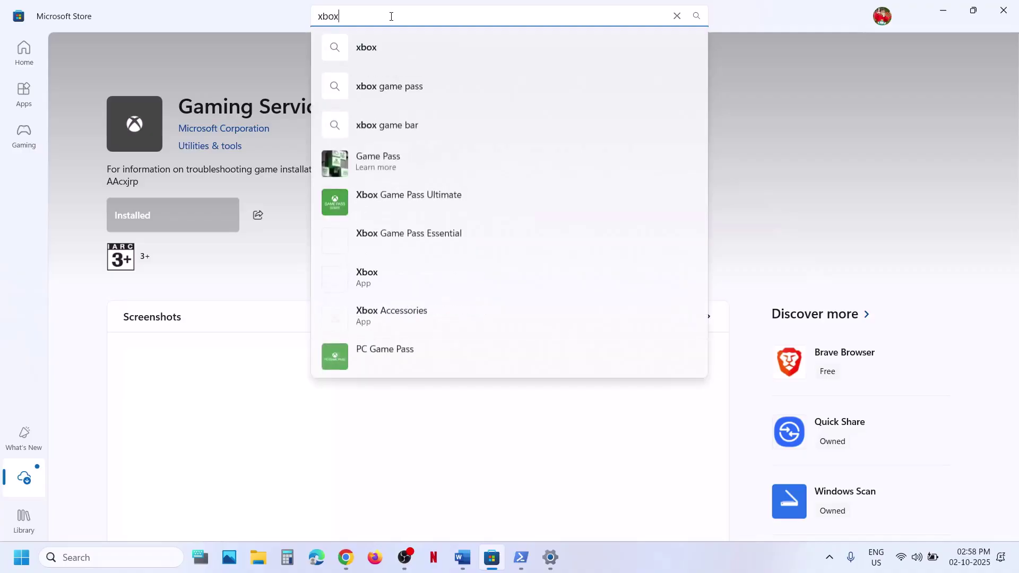
{"action": "left_click", "coordinate": [379, 273]}
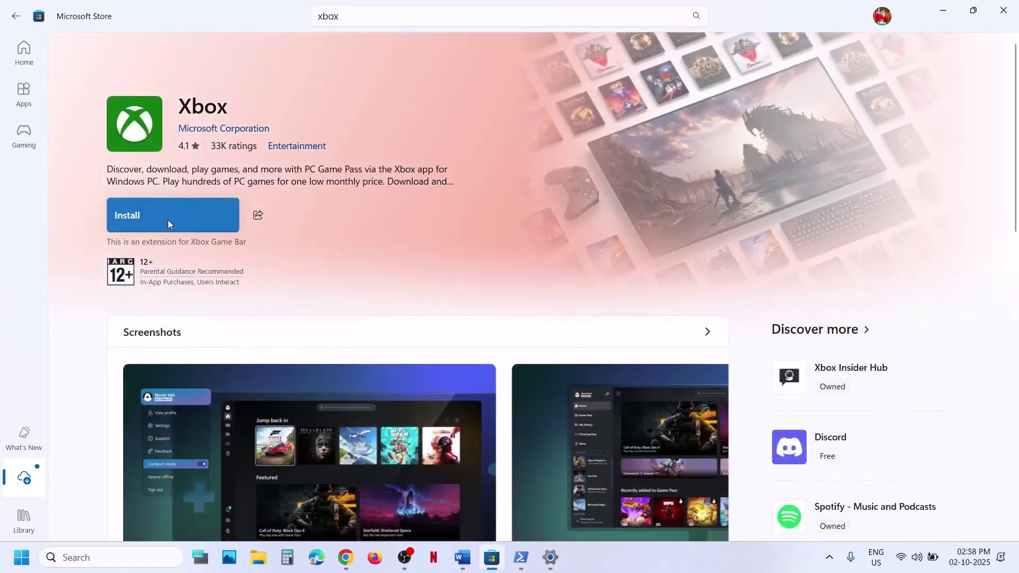
{"action": "left_click", "coordinate": [167, 219]}
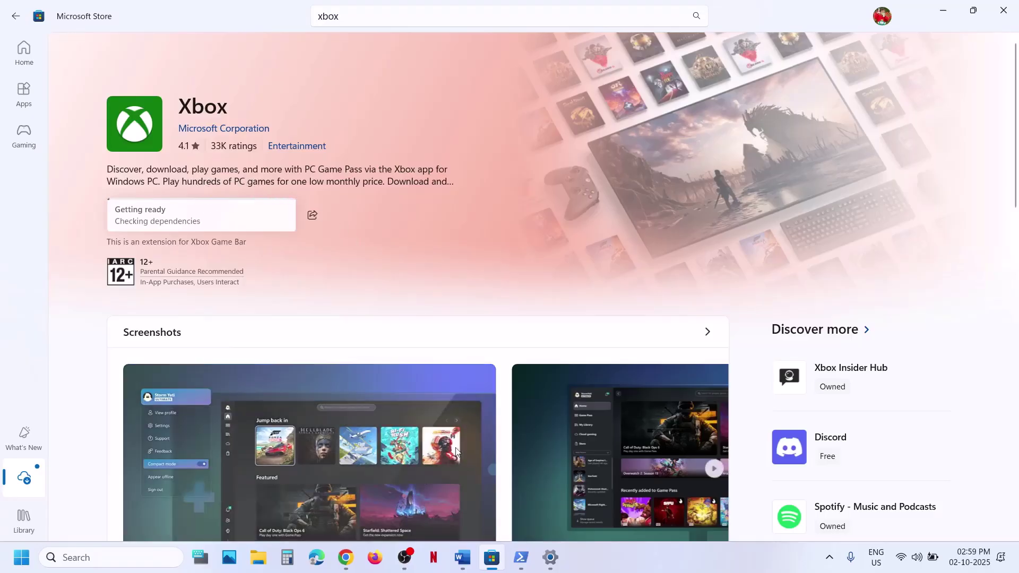
{"action": "left_click", "coordinate": [462, 557]}
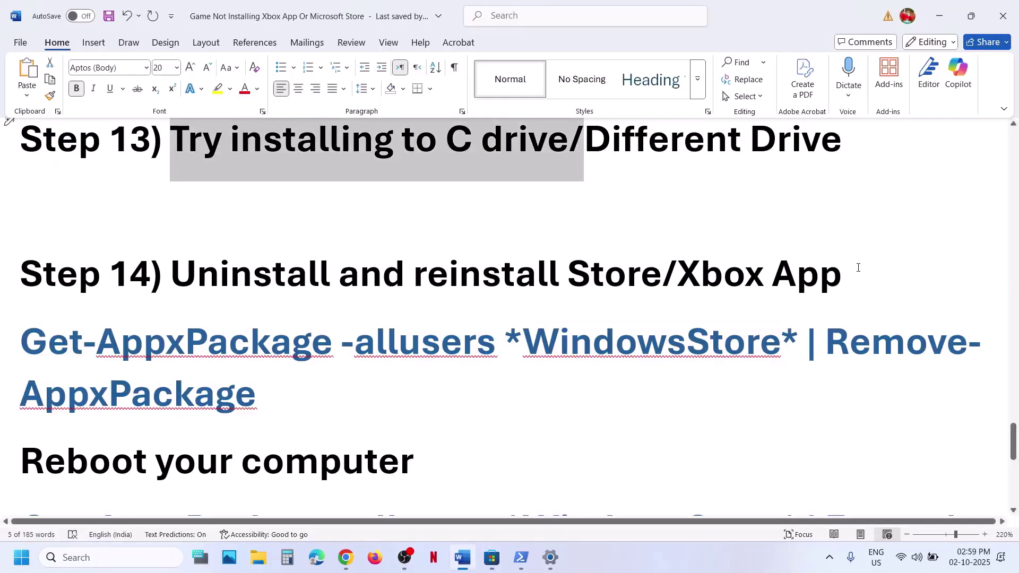
Search 'Xbox App' in a new Chrome tab and download it from the Xbox PC app page
{"action": "left_click_drag", "start_coordinate": [849, 265], "coordinate": [692, 277]}
{"action": "key", "text": "ctrl+c"}
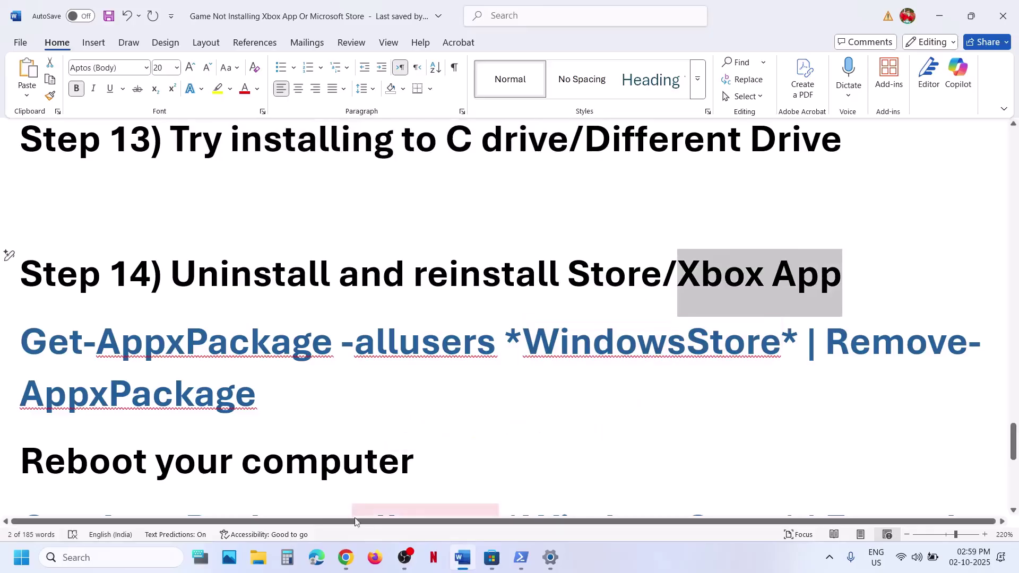
{"action": "left_click", "coordinate": [345, 557]}
{"action": "left_click", "coordinate": [359, 14]}
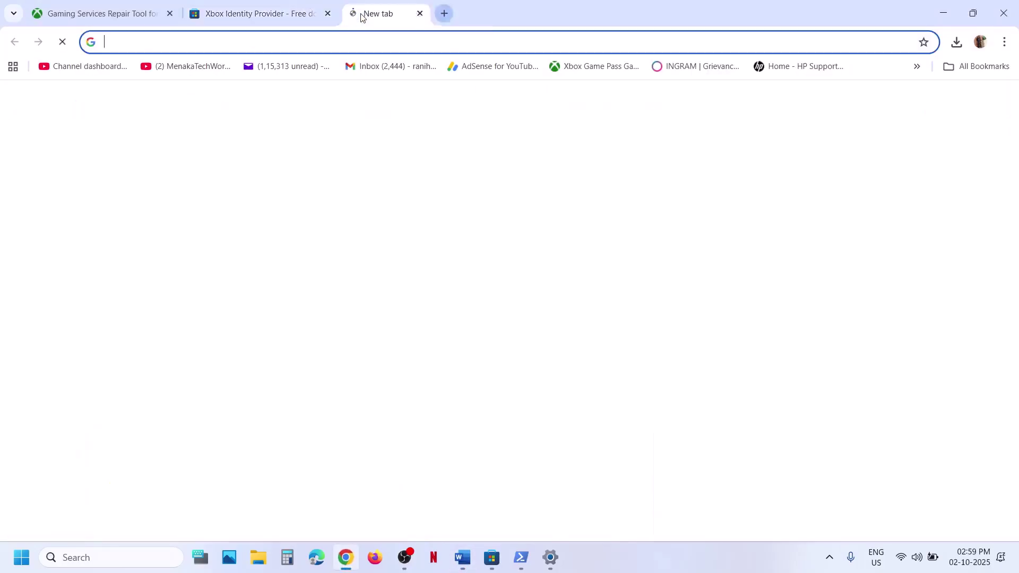
{"action": "key", "text": "ctrl+v"}
{"action": "key", "text": "Return"}
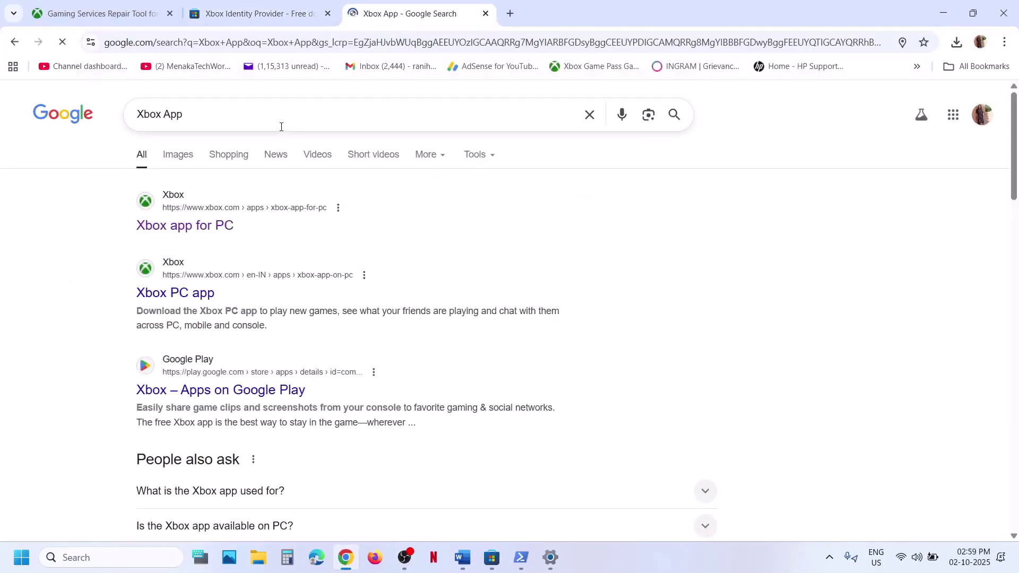
{"action": "left_click", "coordinate": [209, 226]}
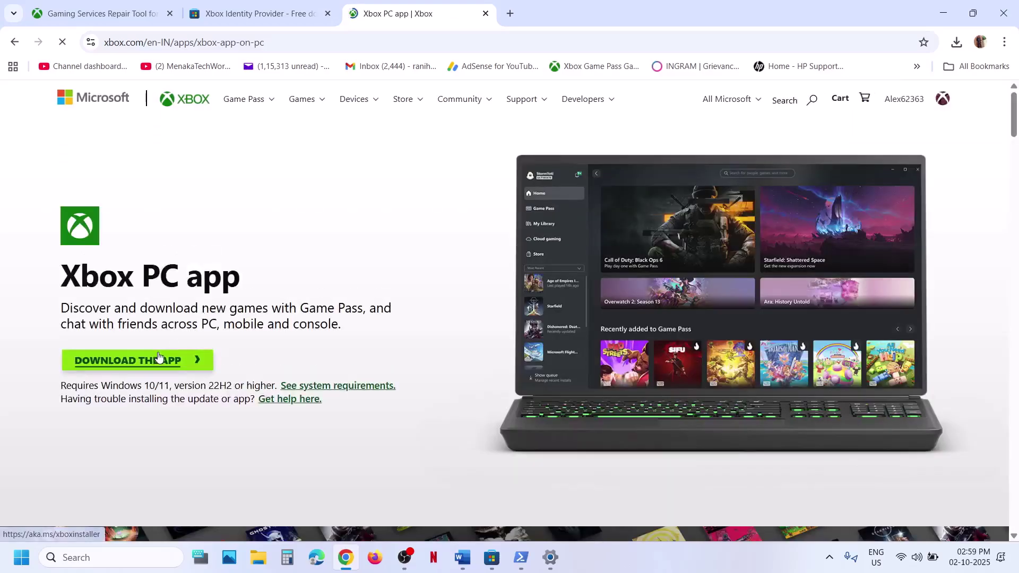
{"action": "left_click", "coordinate": [160, 358]}
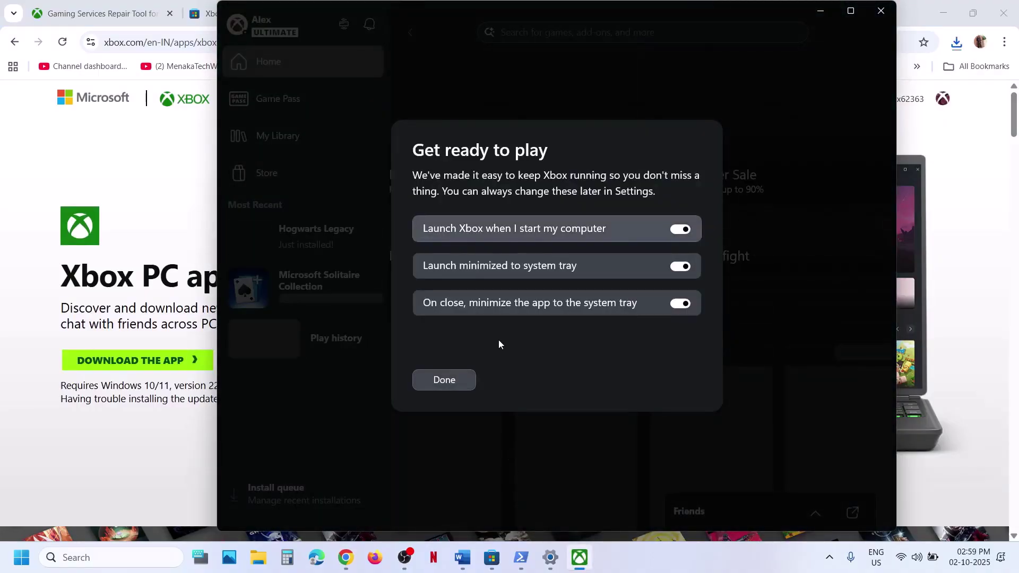
Finish the Xbox app's first-run setup and return to the Word checklist
{"action": "left_click", "coordinate": [443, 380]}
{"action": "left_click", "coordinate": [443, 380]}
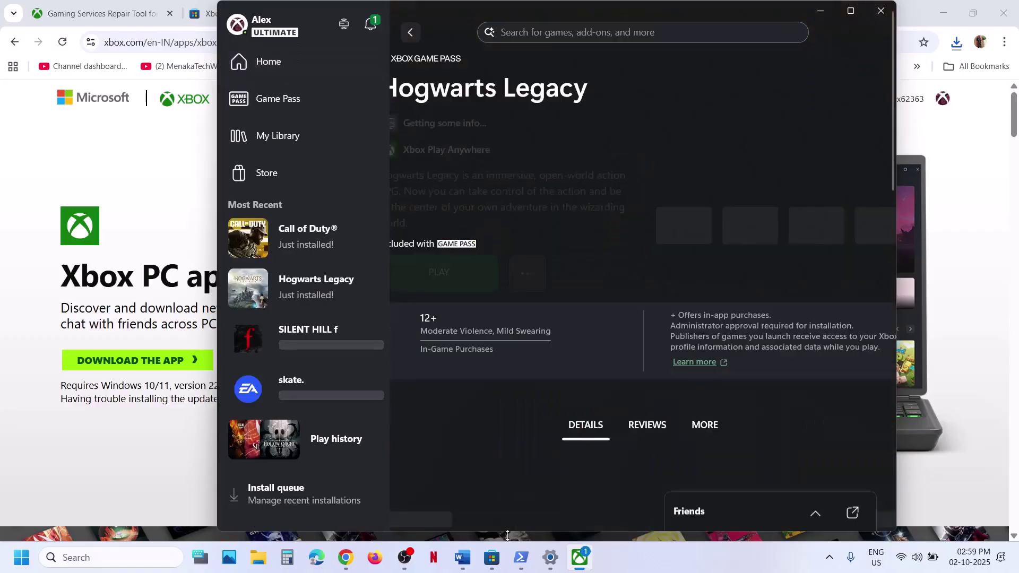
{"action": "left_click", "coordinate": [461, 563]}
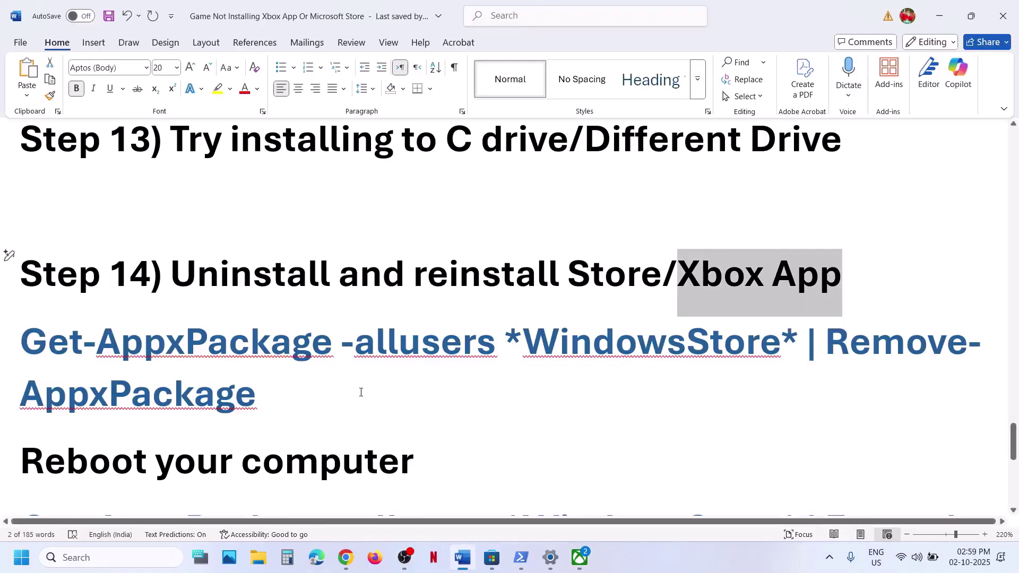
Copy the Get-AppxPackage -allusers *WindowsStore* | Remove-AppxPackage command from Word
{"action": "scroll", "coordinate": [361, 392], "scroll_direction": "down", "scroll_amount": 2}
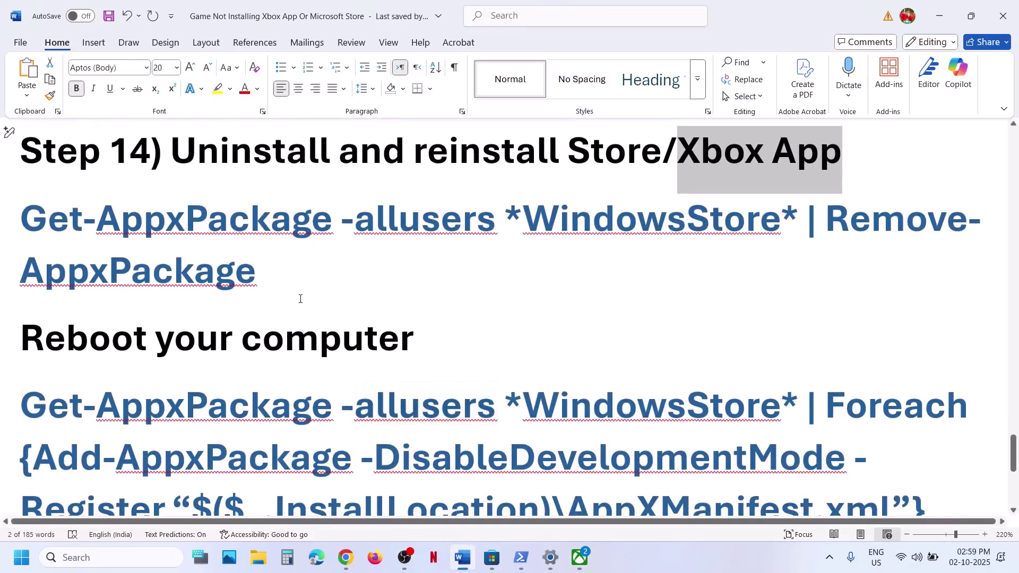
{"action": "left_click_drag", "start_coordinate": [280, 286], "coordinate": [22, 215]}
{"action": "right_click", "coordinate": [46, 234]}
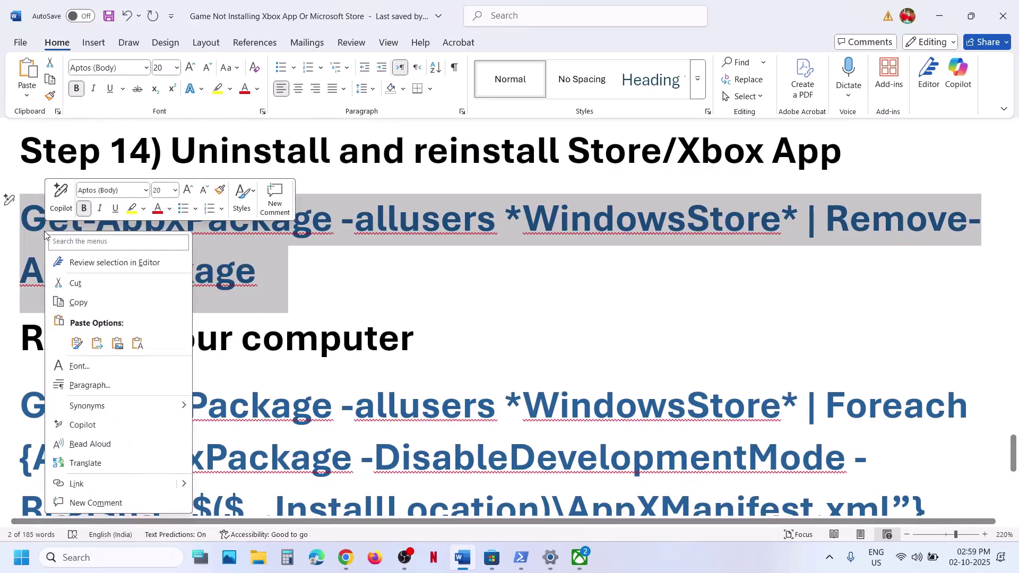
{"action": "left_click", "coordinate": [79, 302]}
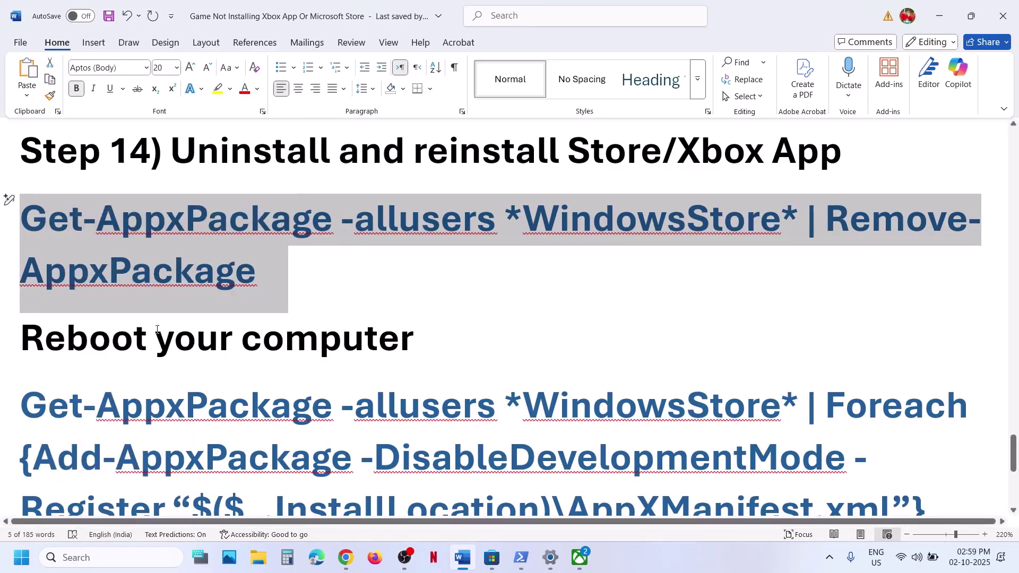
Run the copied Store removal command in Windows PowerShell as administrator
{"action": "left_click", "coordinate": [101, 557]}
{"action": "type", "text": "powershell"}
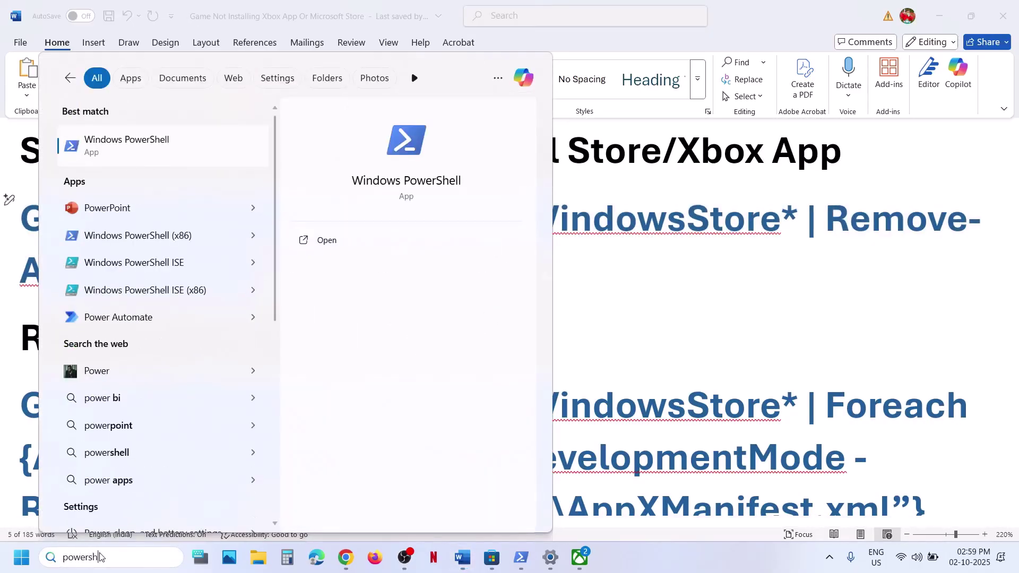
{"action": "right_click", "coordinate": [140, 139]}
{"action": "left_click", "coordinate": [205, 153]}
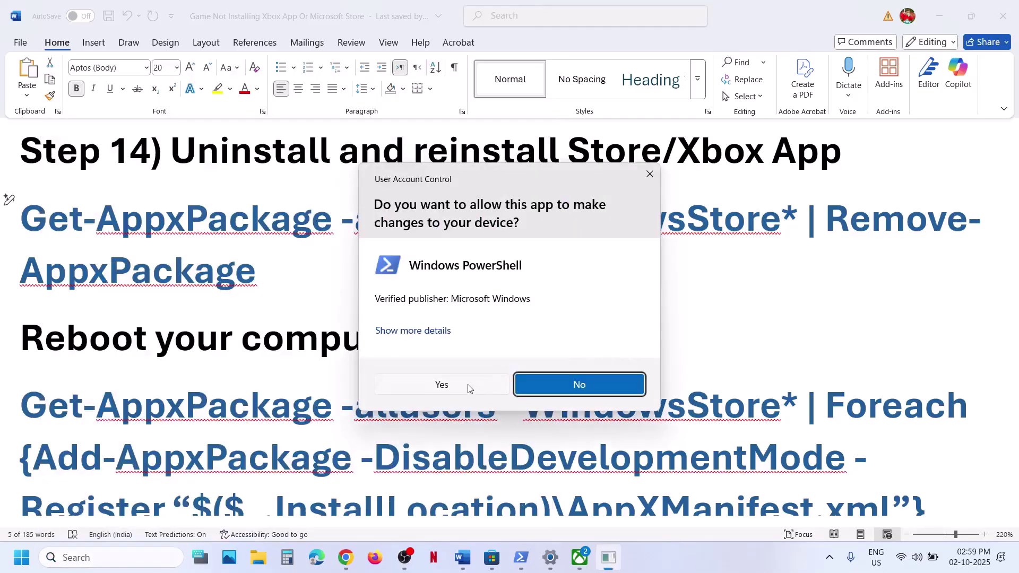
{"action": "left_click", "coordinate": [583, 482]}
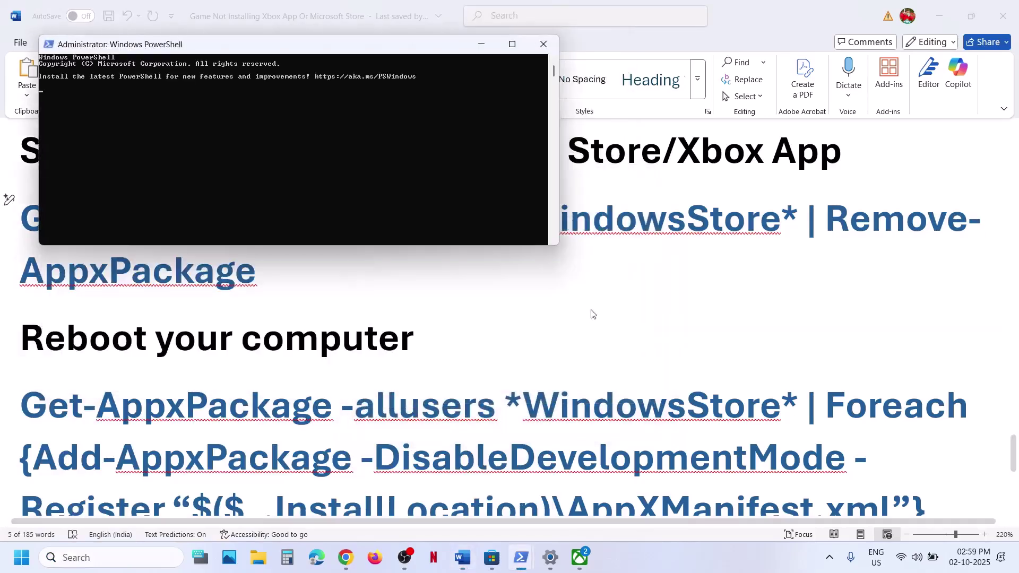
{"action": "left_click", "coordinate": [337, 142]}
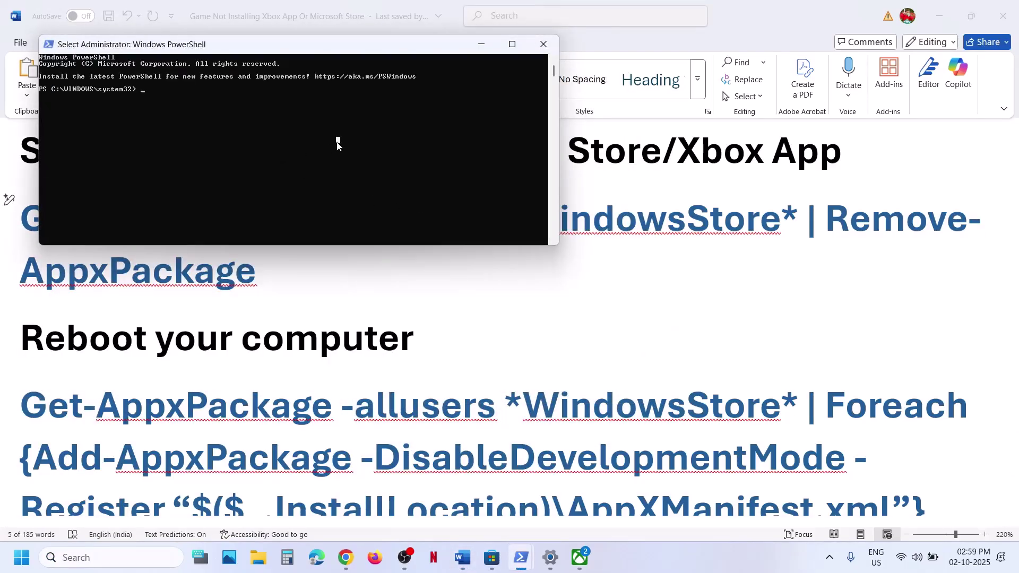
{"action": "right_click", "coordinate": [337, 142]}
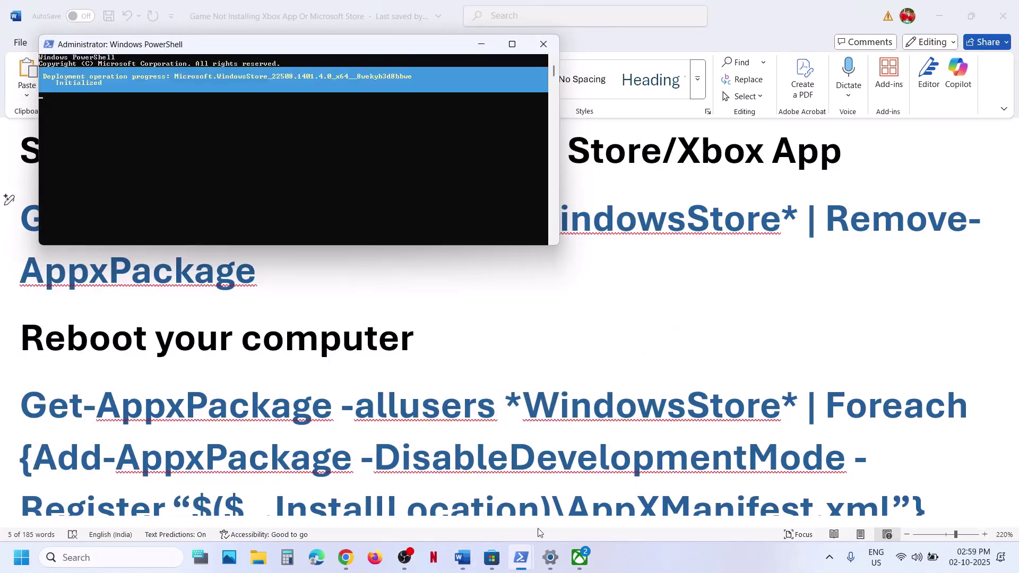
{"action": "mouse_move", "coordinate": [493, 561]}
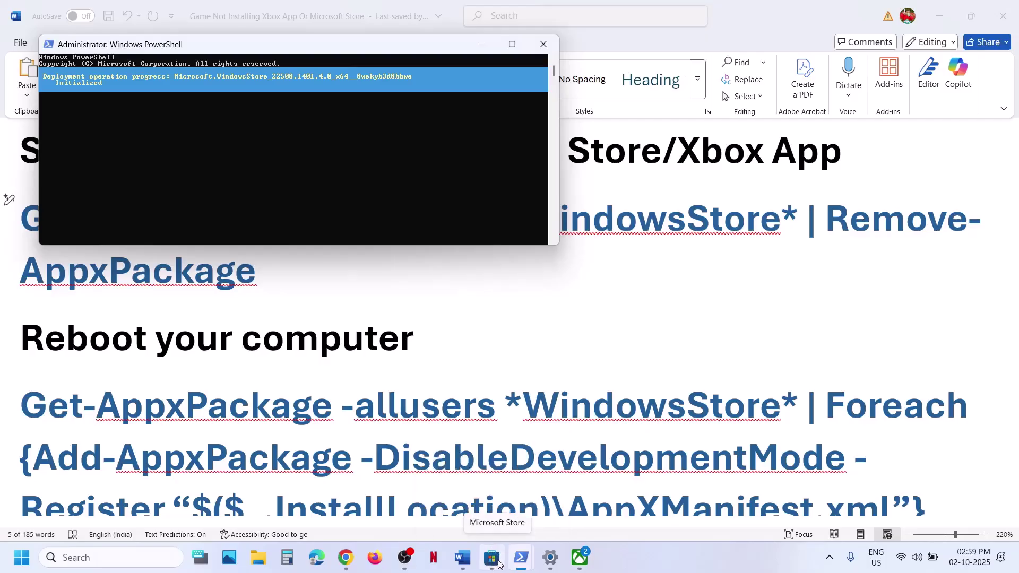
Copy the Foreach Add-AppxPackage -Register command from Word and run it in PowerShell
{"action": "left_click", "coordinate": [467, 330]}
{"action": "scroll", "coordinate": [467, 330], "scroll_direction": "down", "scroll_amount": 2}
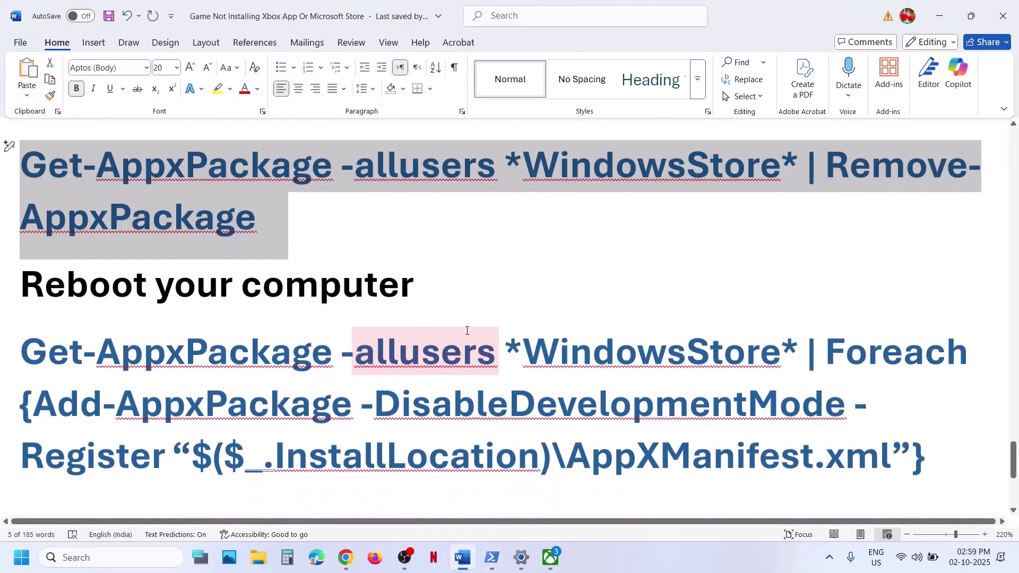
{"action": "left_click_drag", "start_coordinate": [940, 434], "coordinate": [40, 318]}
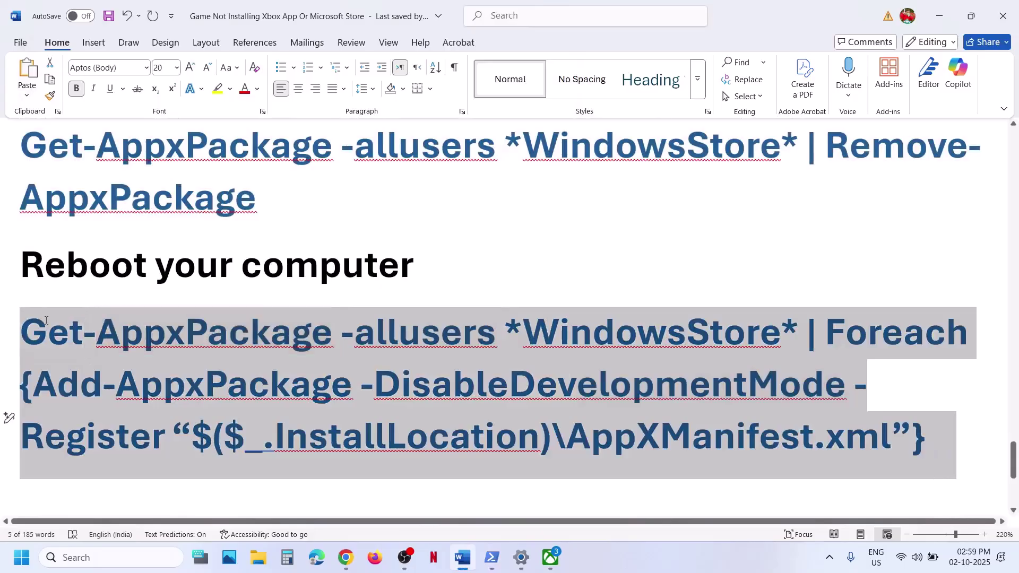
{"action": "key", "text": "ctrl+c"}
{"action": "key", "text": "alt+Tab"}
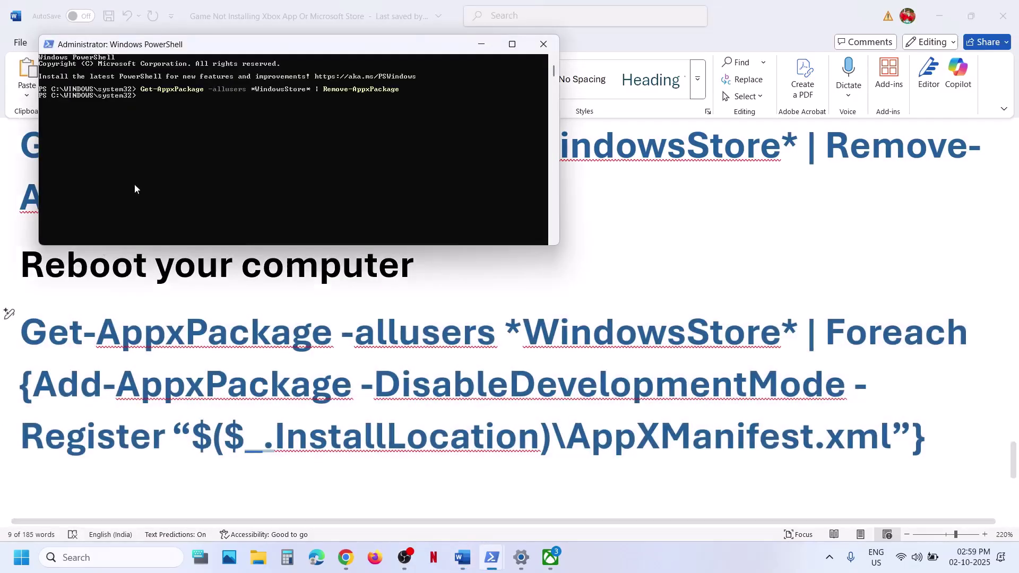
{"action": "right_click", "coordinate": [126, 129]}
{"action": "key", "text": "Return"}
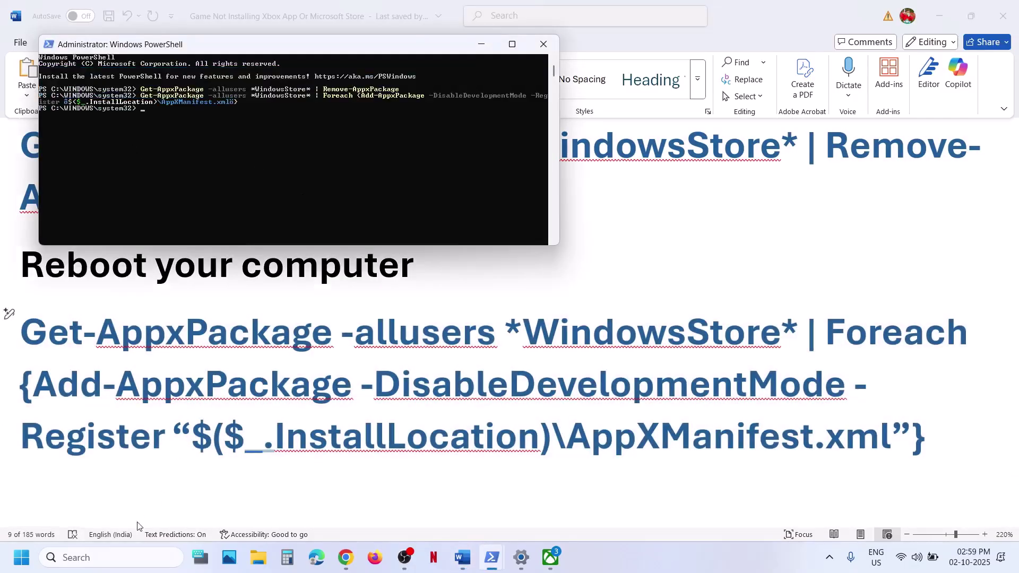
Open Microsoft Store from a 'store' Windows search
{"action": "left_click", "coordinate": [113, 554]}
{"action": "type", "text": "store"}
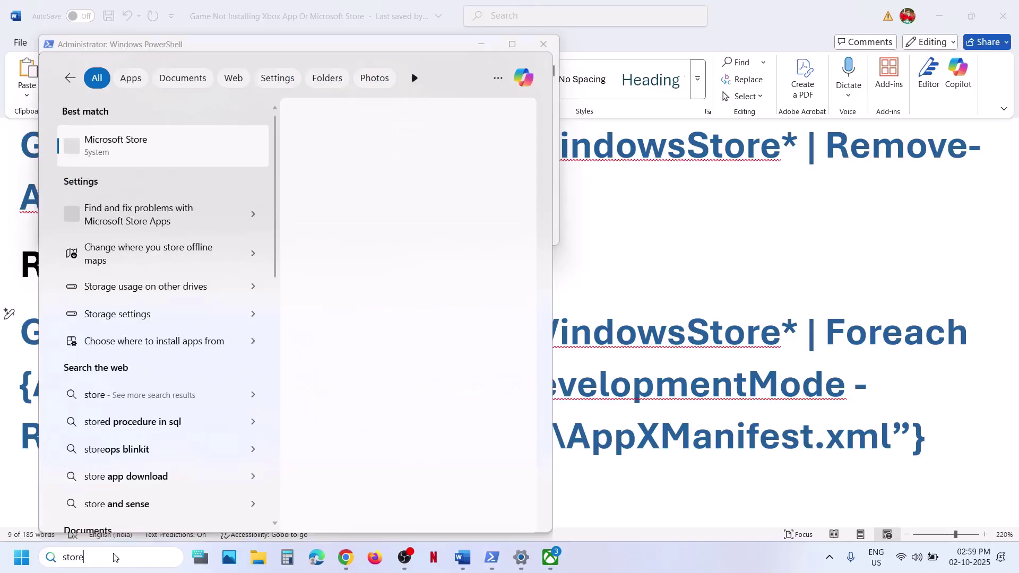
{"action": "key", "text": "Return"}
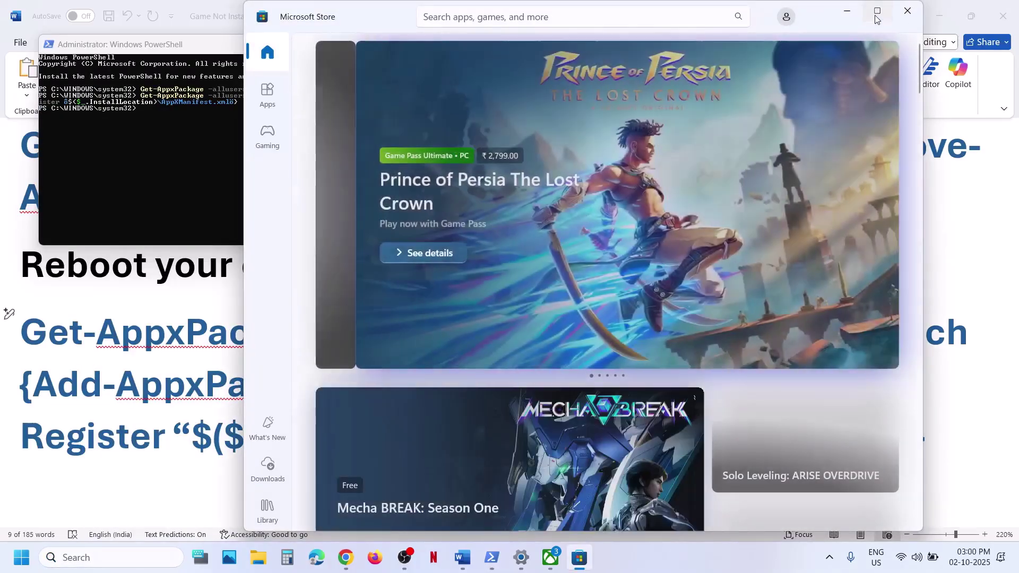
Maximize Microsoft Store and sign in with the existing Microsoft account and its PIN
{"action": "left_click", "coordinate": [877, 11]}
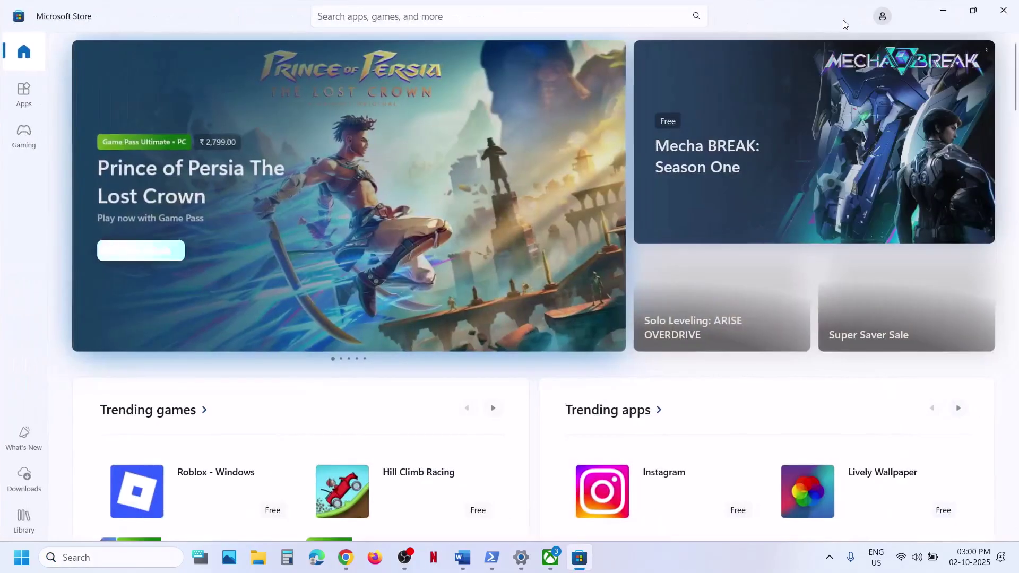
{"action": "left_click", "coordinate": [881, 17]}
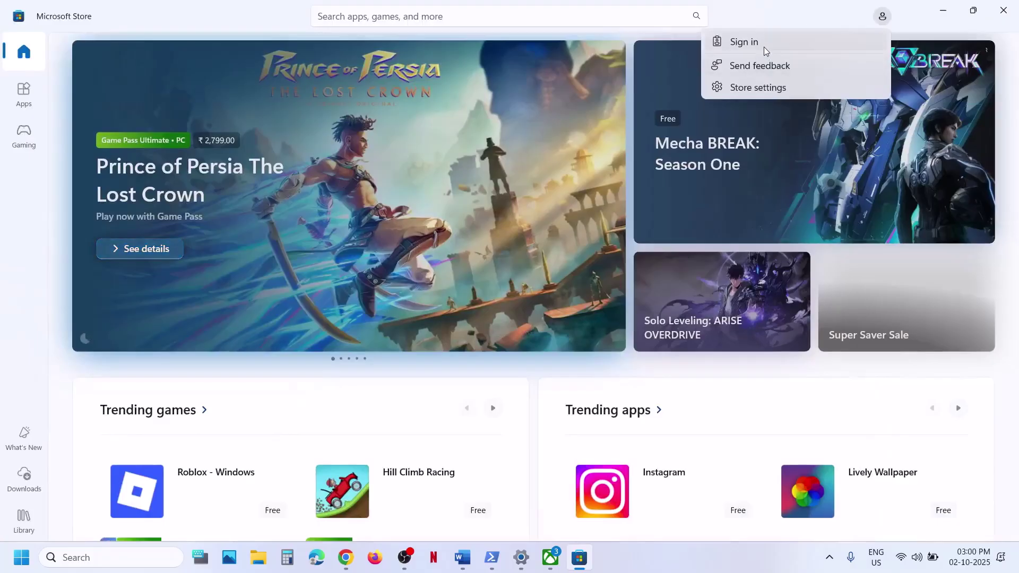
{"action": "left_click", "coordinate": [763, 45]}
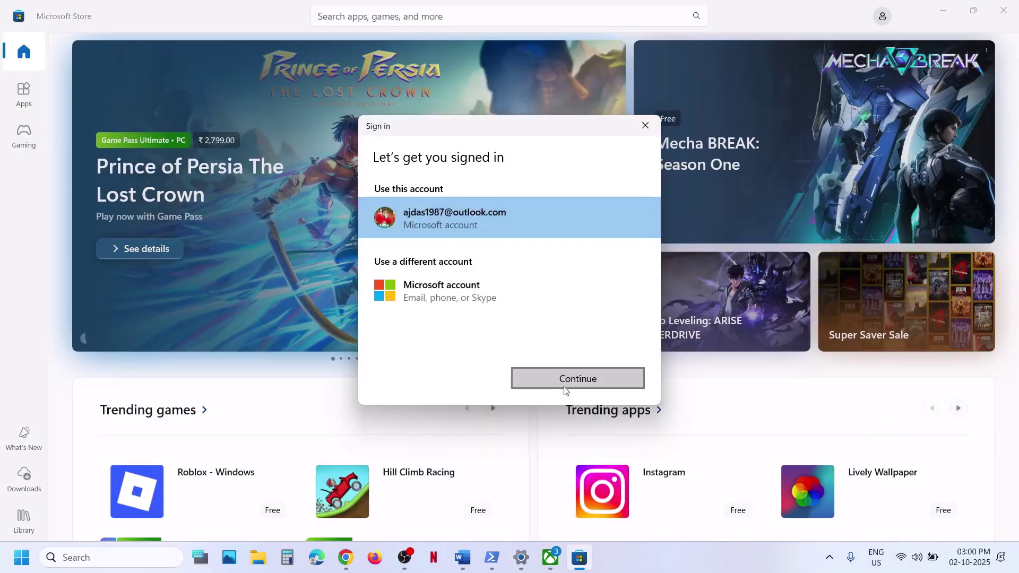
{"action": "left_click", "coordinate": [566, 379]}
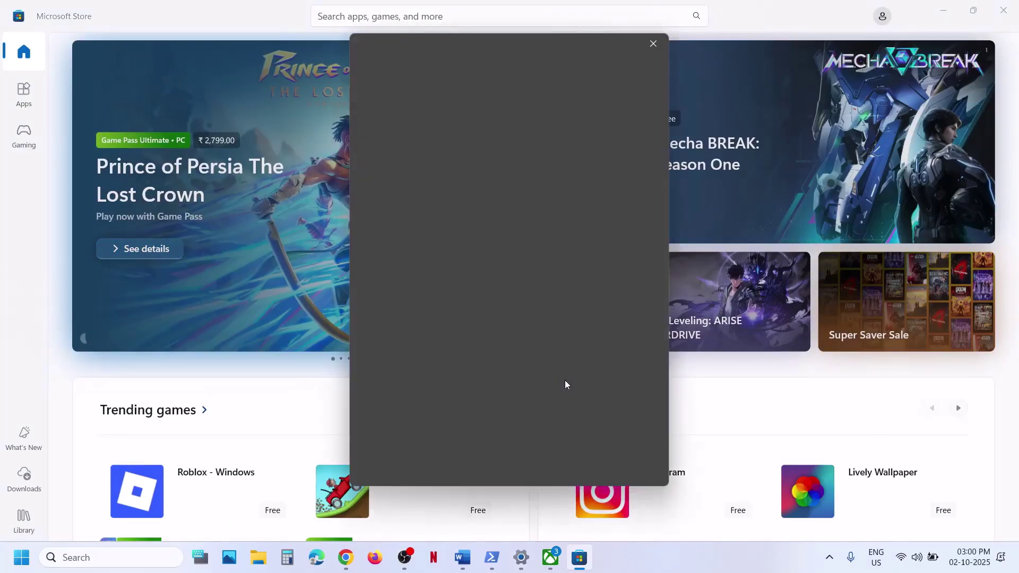
{"action": "type", "text": "****"}
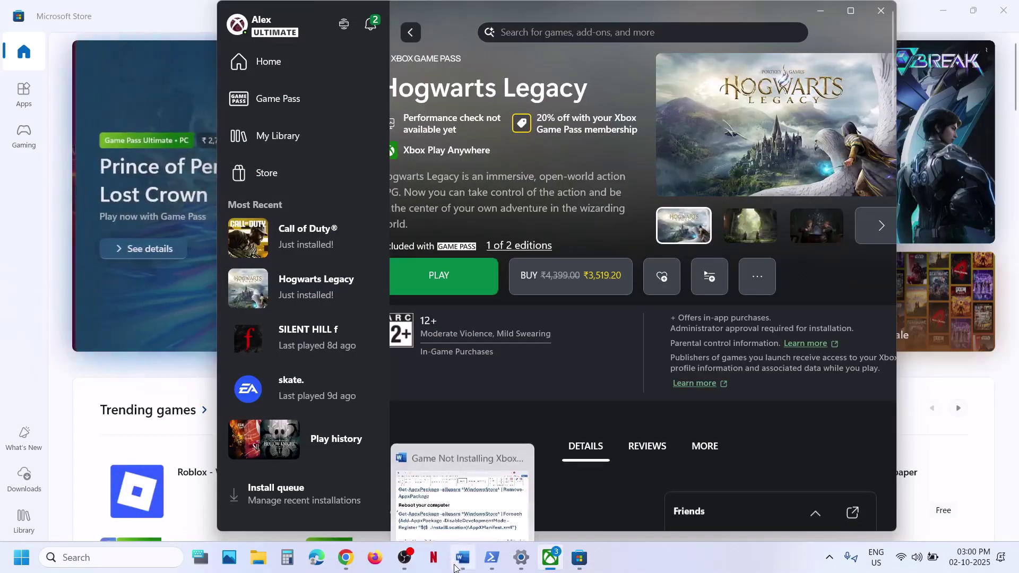
Scroll the Word checklist to Step 15 about updating Windows
{"action": "left_click", "coordinate": [453, 462]}
{"action": "scroll", "coordinate": [387, 408], "scroll_direction": "down", "scroll_amount": 2}
{"action": "scroll", "coordinate": [386, 408], "scroll_direction": "down", "scroll_amount": 4}
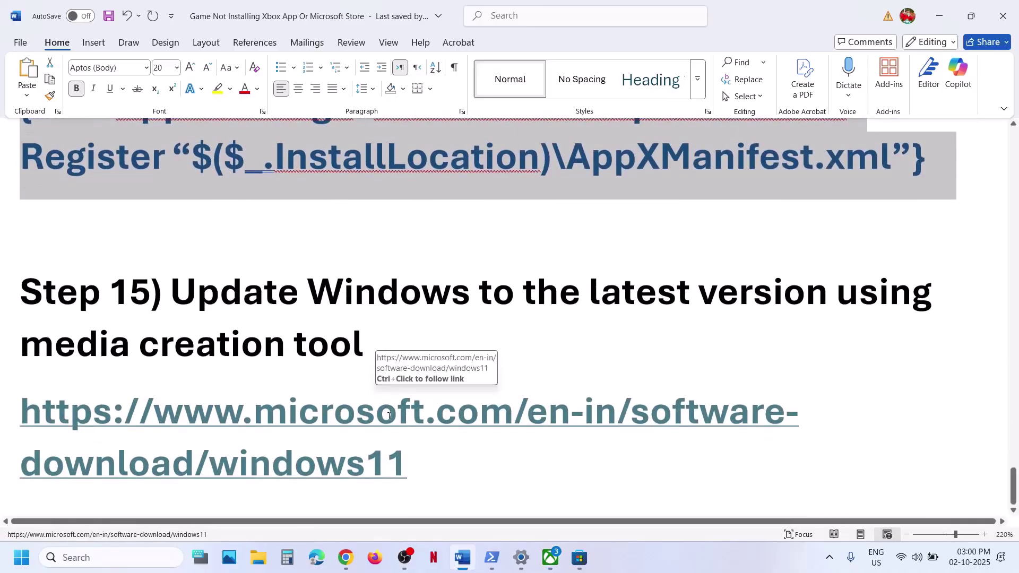
Download the Windows 11 media creation tool via the Step 15 link and open Chrome's downloads list
{"action": "left_click", "coordinate": [379, 422], "text": "ctrl"}
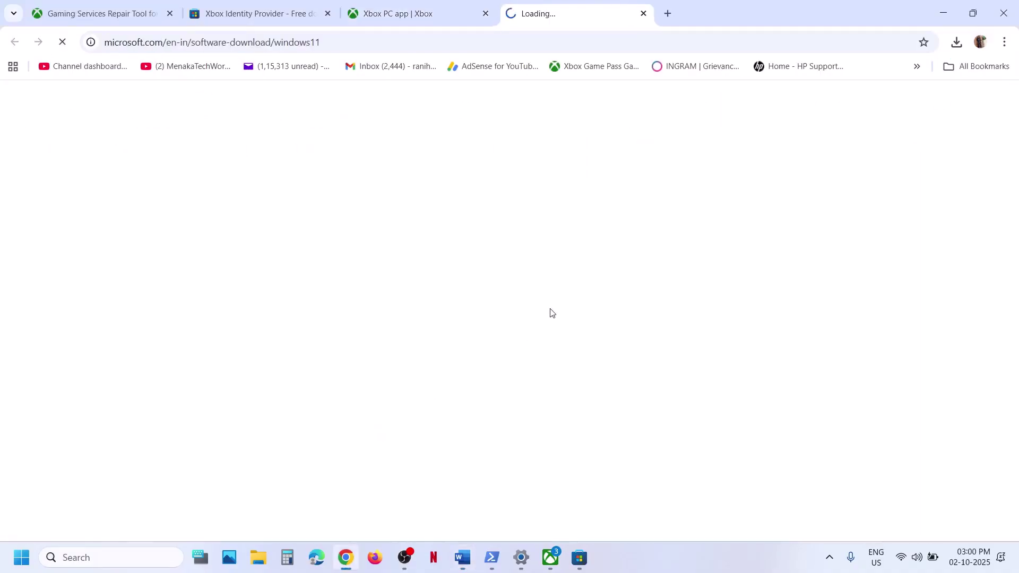
{"action": "scroll", "coordinate": [296, 428], "scroll_direction": "down", "scroll_amount": 8}
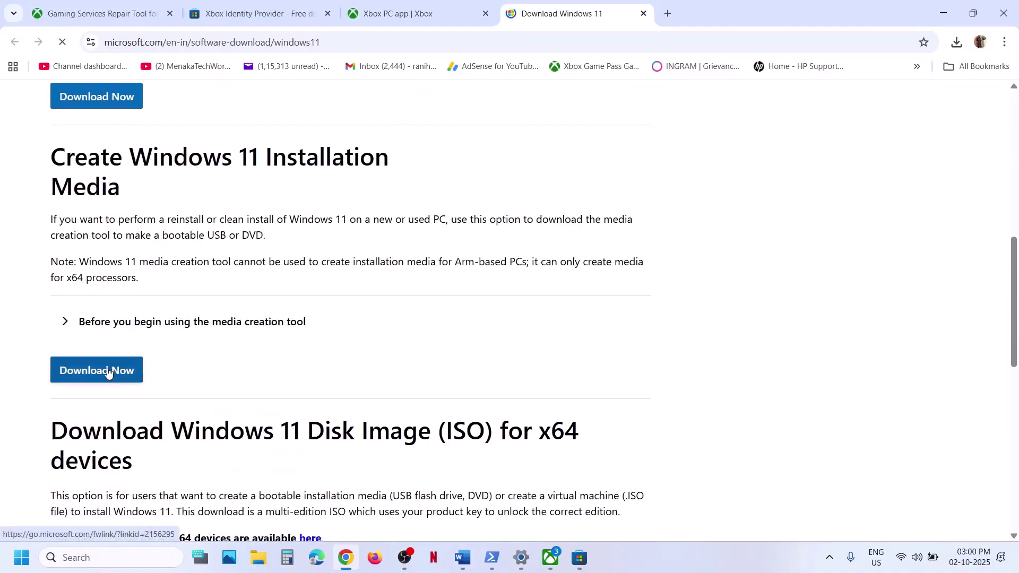
{"action": "left_click", "coordinate": [126, 374]}
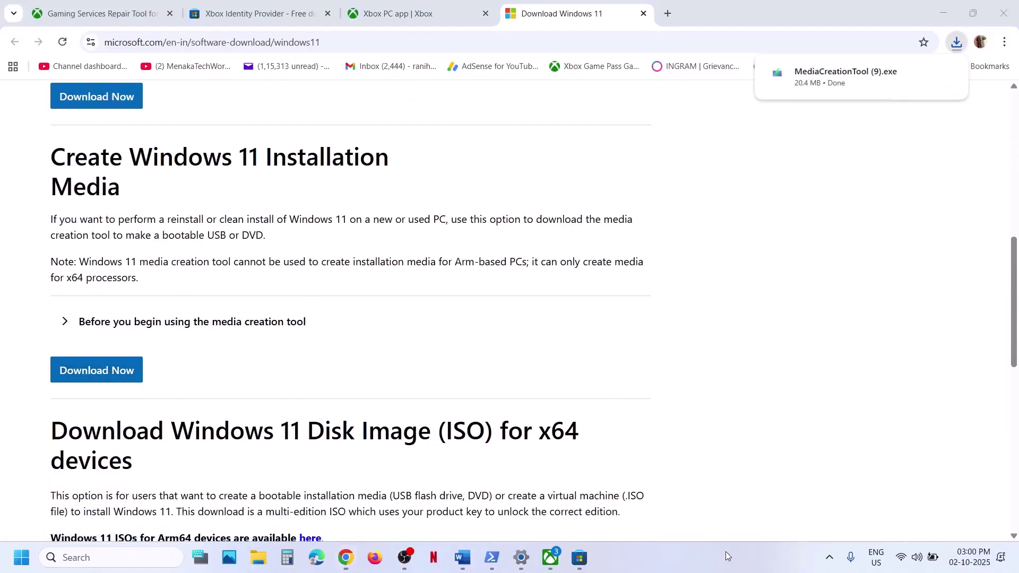
{"action": "left_click", "coordinate": [956, 43]}
Page through screenshots 1.png to 8.png, from tool license to the saved Windows ISO
{"action": "left_click", "coordinate": [608, 557]}
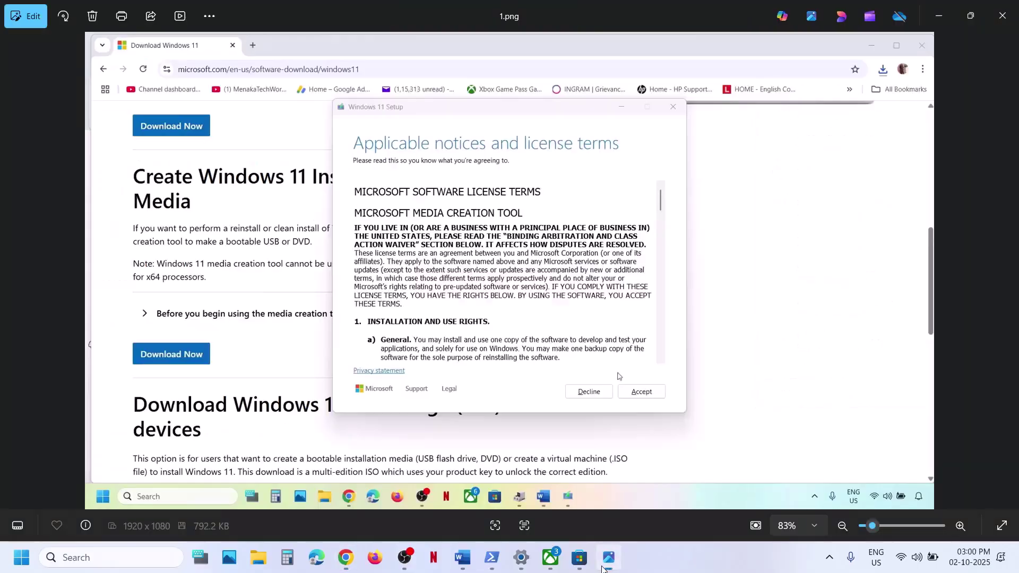
{"action": "key", "text": "Right"}
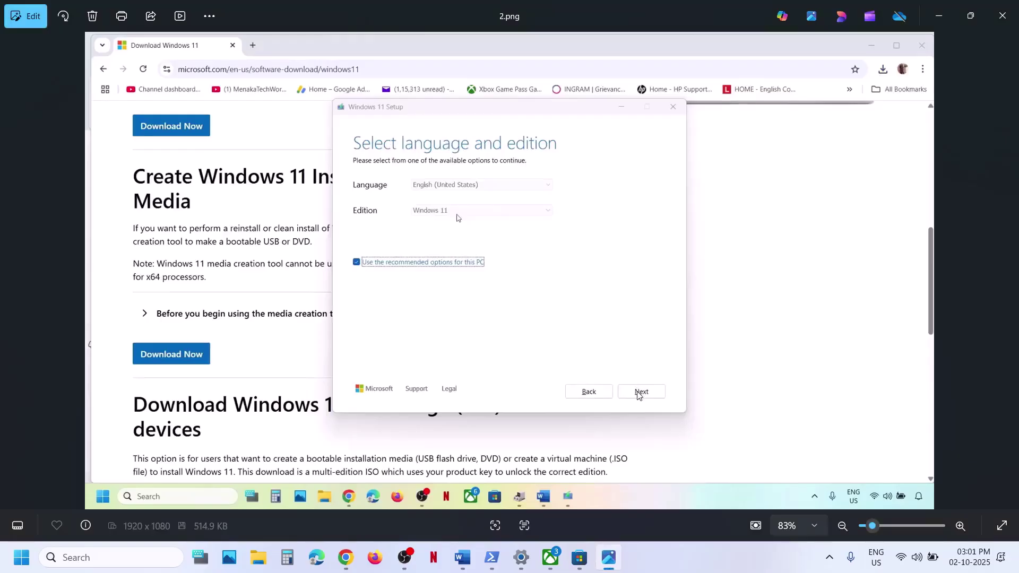
{"action": "key", "text": "Right"}
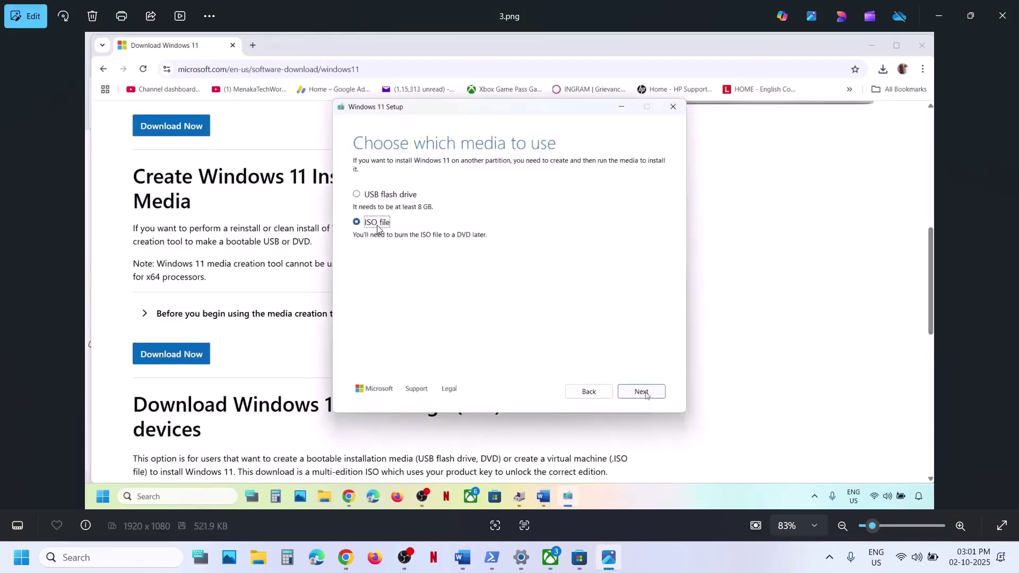
{"action": "key", "text": "Right"}
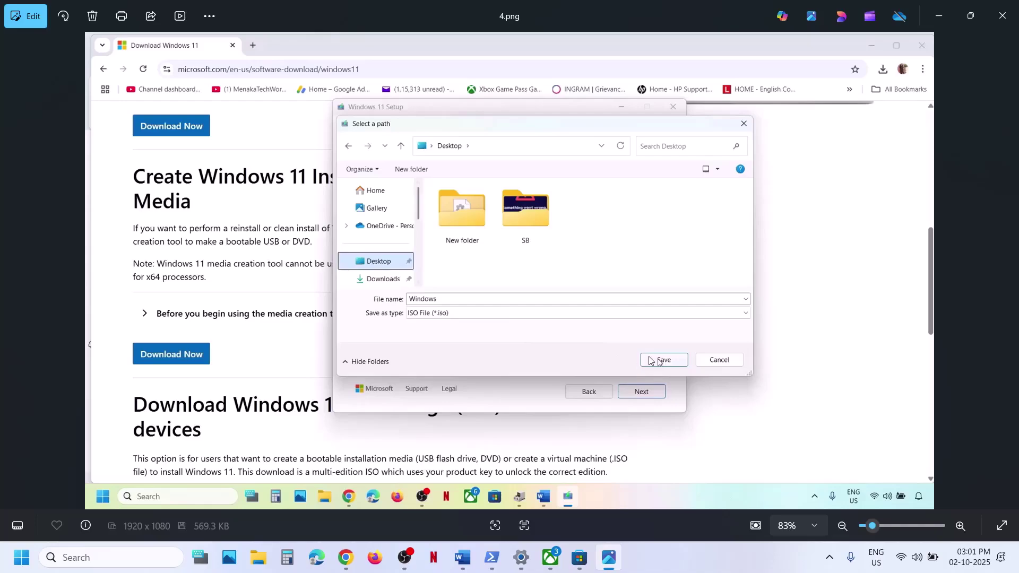
{"action": "key", "text": "Right"}
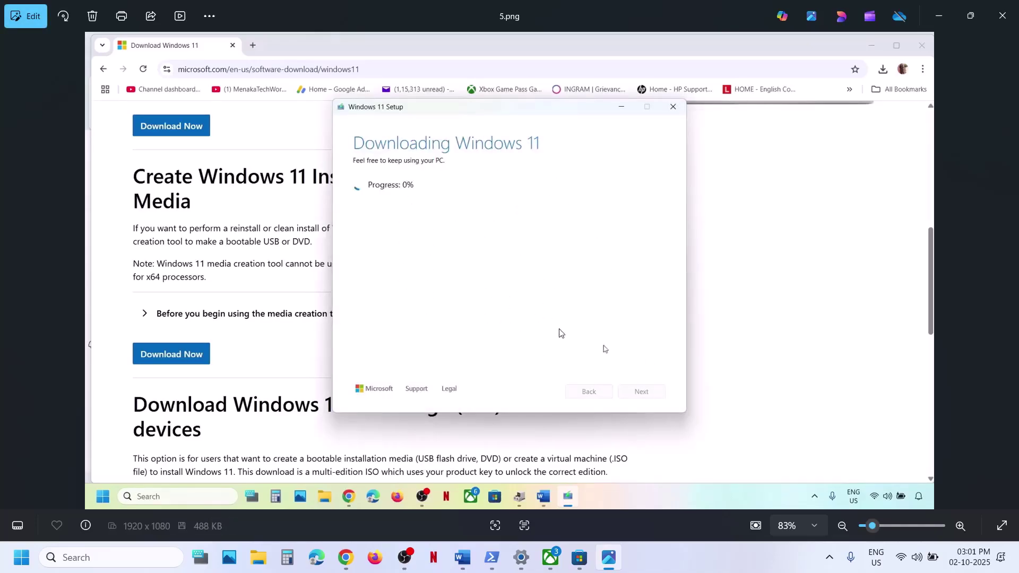
{"action": "key", "text": "Right"}
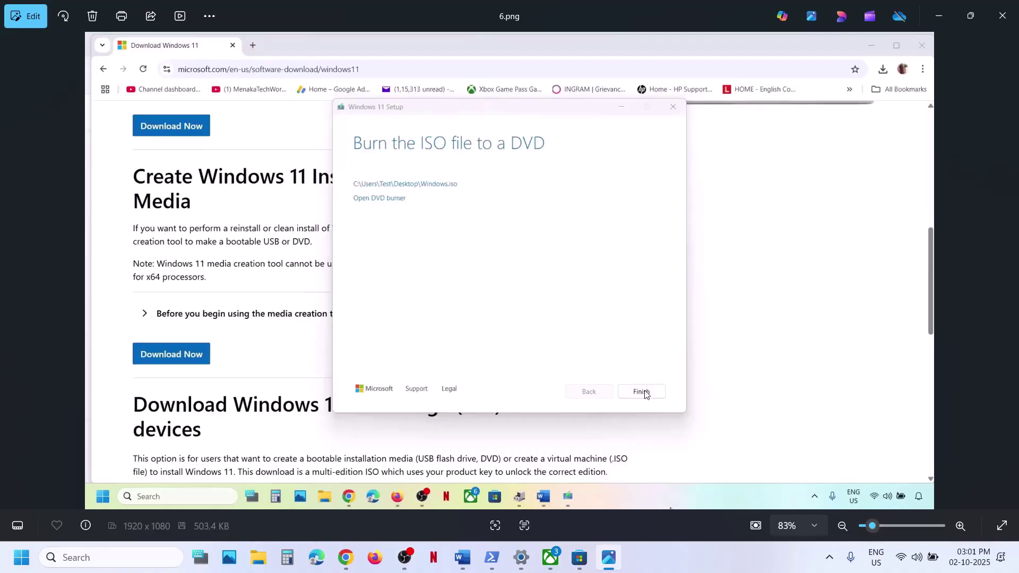
{"action": "key", "text": "Right"}
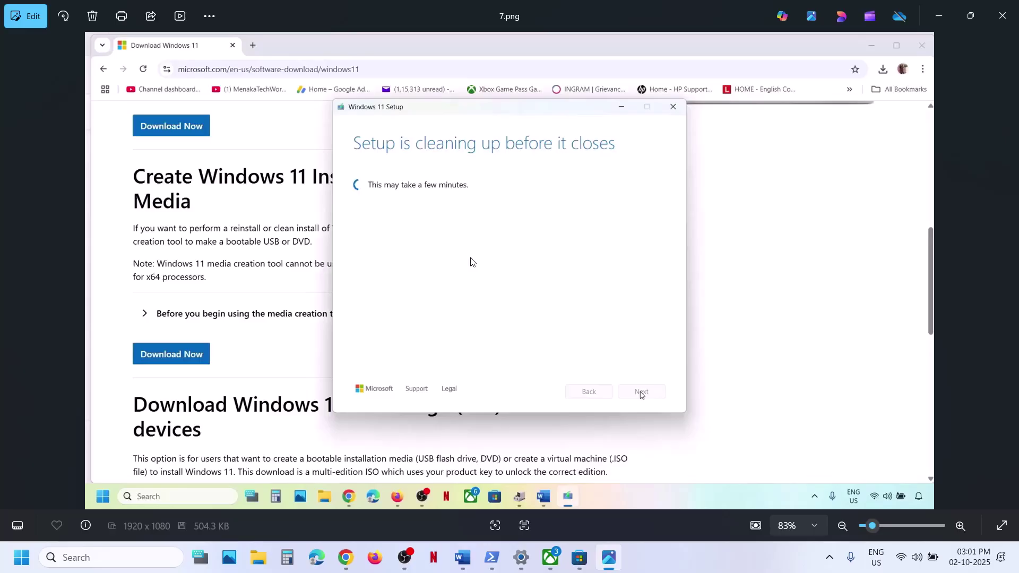
{"action": "key", "text": "Right"}
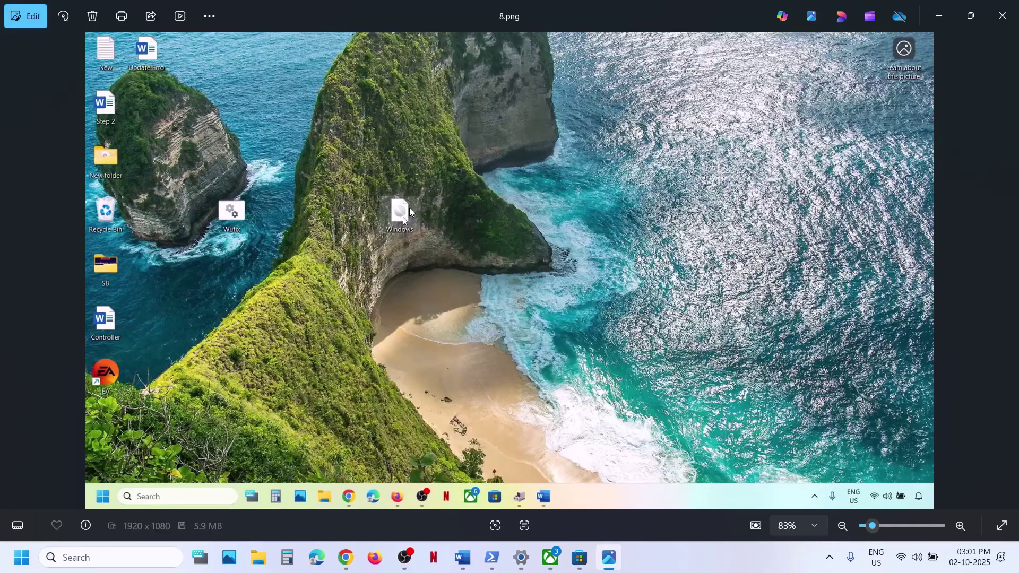
Advance the screenshots from the mounted ISO to Setup's Ready to install screen (13.png)
{"action": "key", "text": "Right"}
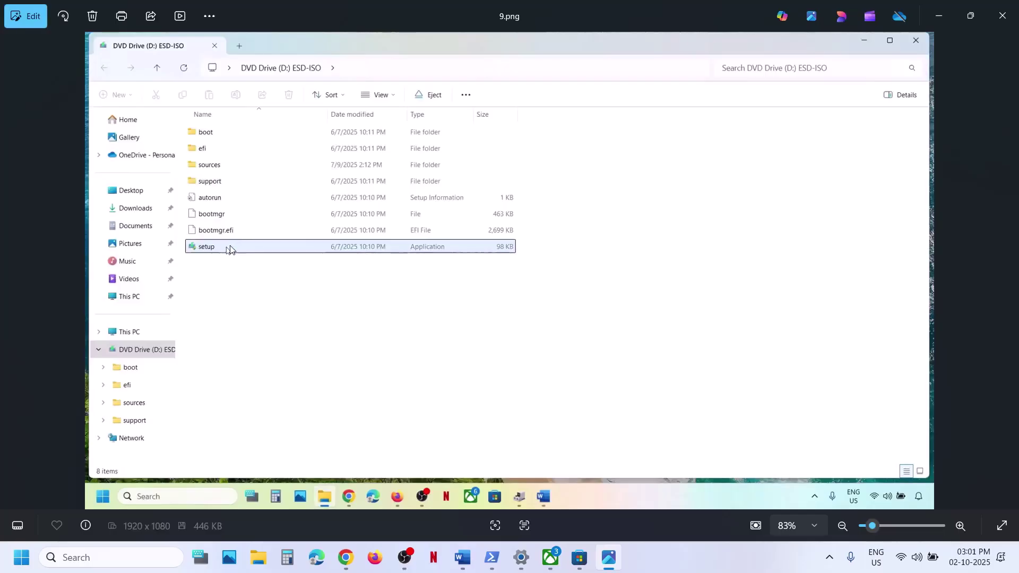
{"action": "key", "text": "Right"}
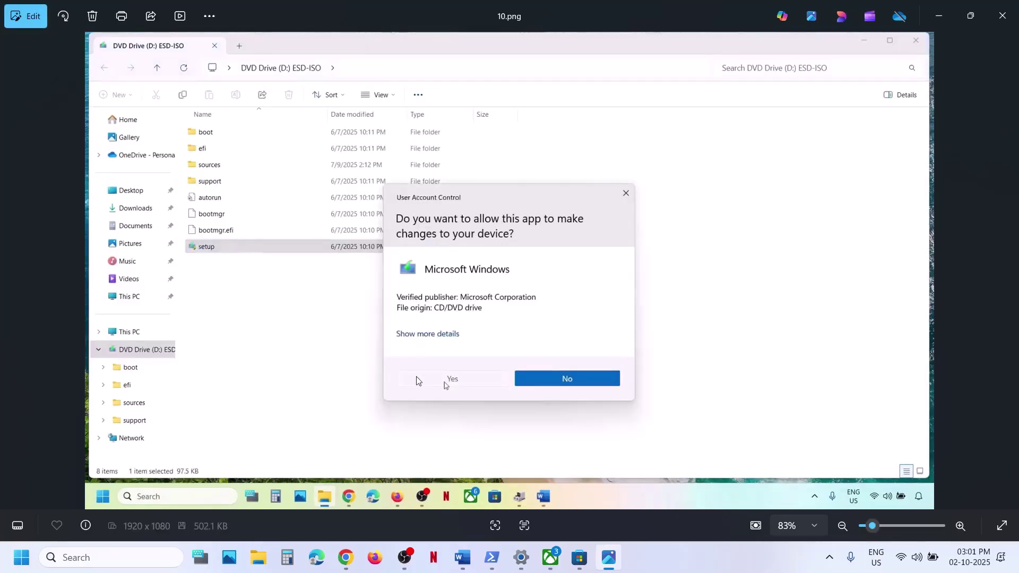
{"action": "key", "text": "Right"}
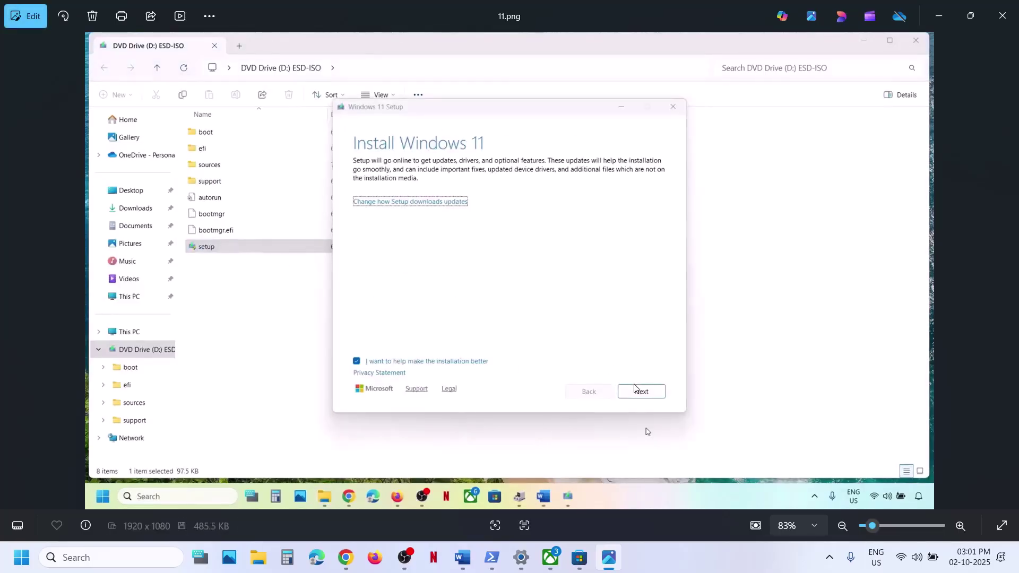
{"action": "key", "text": "Right"}
{"action": "key", "text": "Right"}
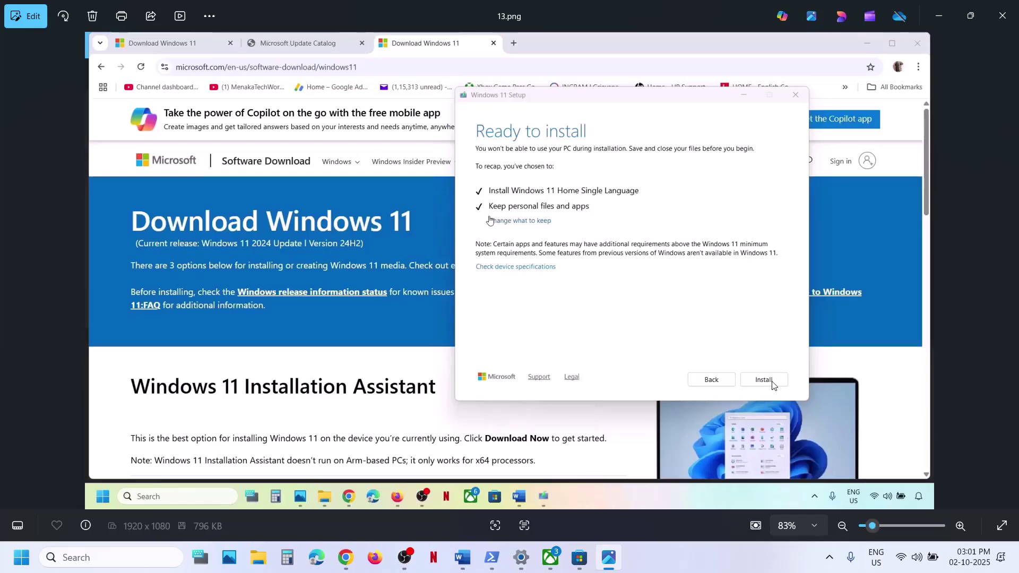
Switch to the Xbox app's Call of Duty: Black Ops 7 - Open Beta page showing PLAY
{"action": "left_click", "coordinate": [550, 557]}
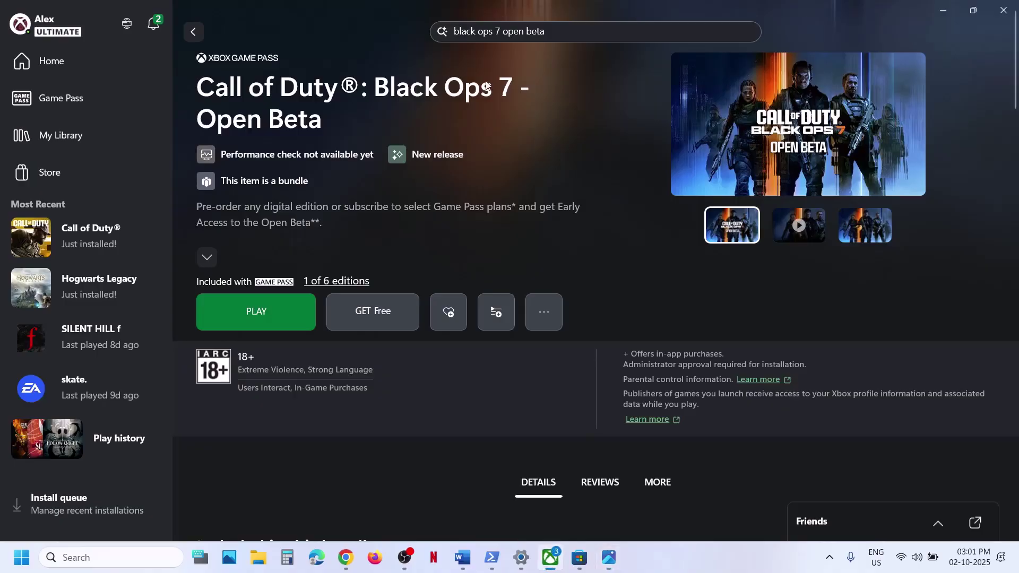